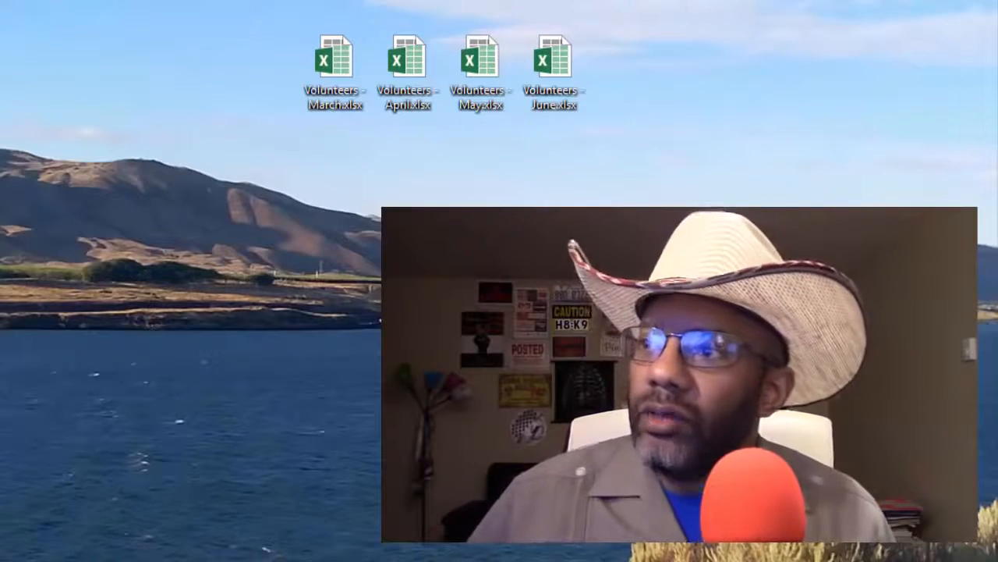
Step: Open the monthly volunteer workbooks from the desktop and examine their Month and Volunteer columns and the row layout
{"action": "left_click_drag", "start_coordinate": [264, 11], "coordinate": [452, 106]}
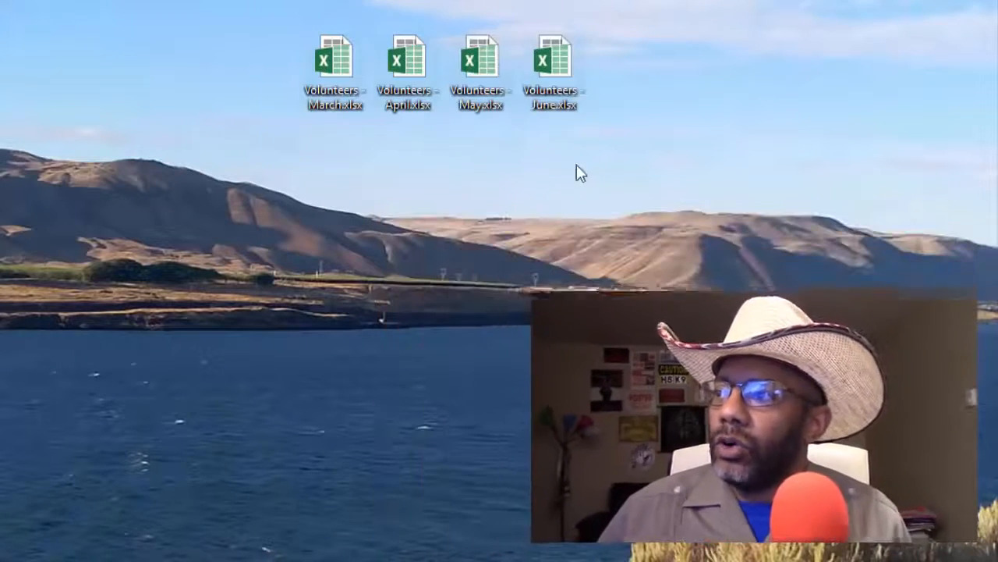
{"action": "right_click", "coordinate": [471, 64]}
{"action": "left_click", "coordinate": [511, 81]}
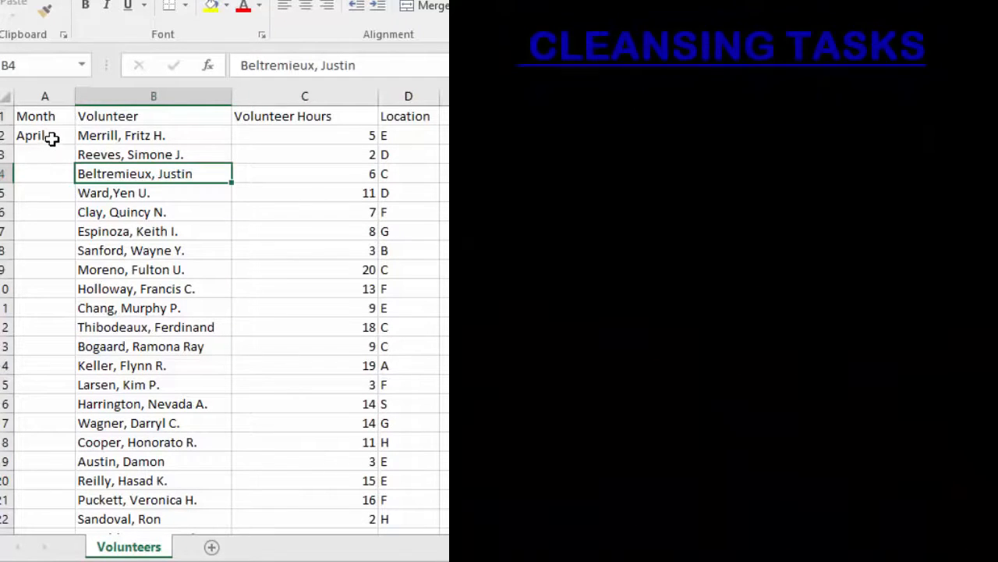
{"action": "scroll", "coordinate": [52, 156], "scroll_direction": "down", "scroll_amount": 10}
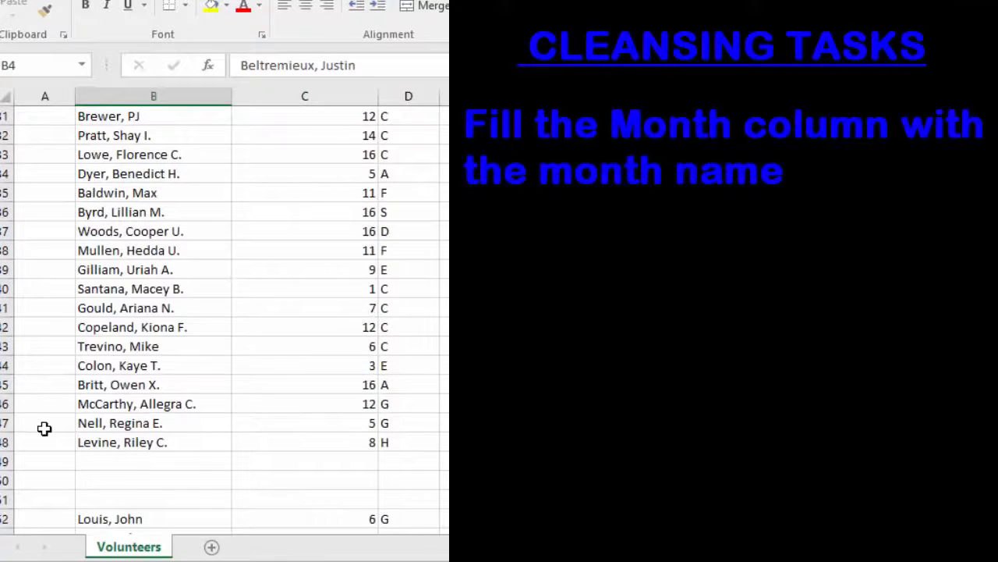
{"action": "scroll", "coordinate": [44, 429], "scroll_direction": "up", "scroll_amount": 3}
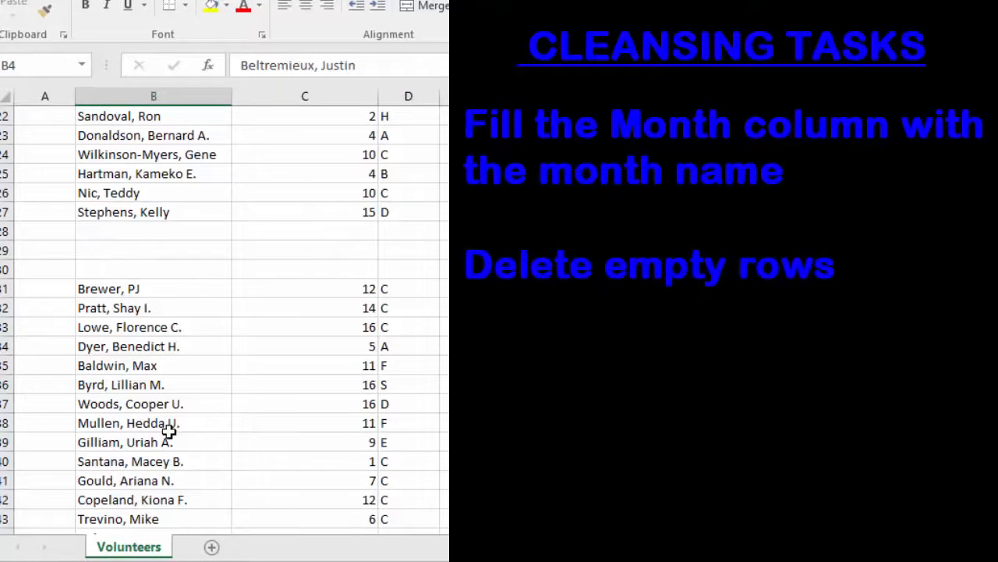
{"action": "scroll", "coordinate": [167, 433], "scroll_direction": "up", "scroll_amount": 7}
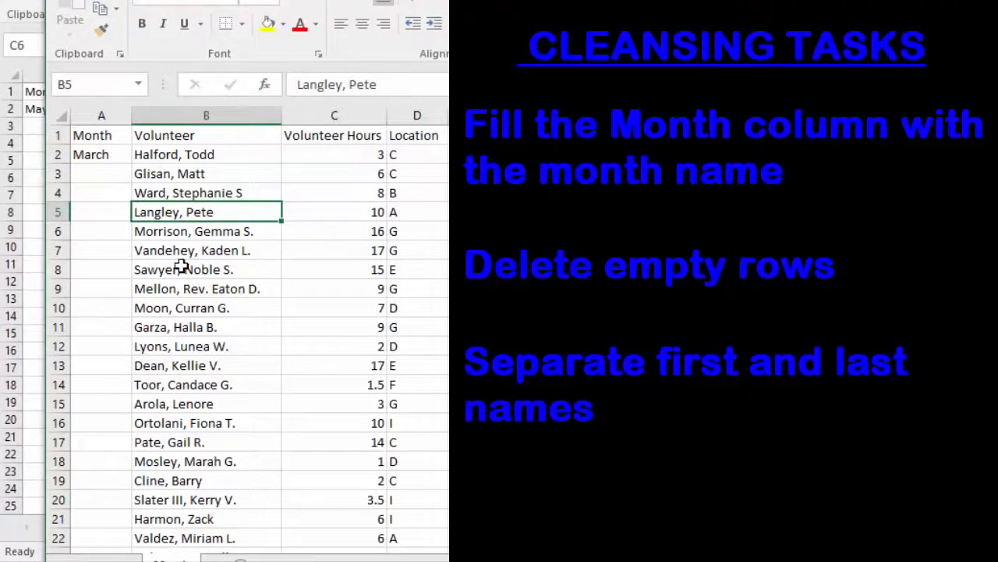
{"action": "scroll", "coordinate": [195, 282], "scroll_direction": "down", "scroll_amount": 7}
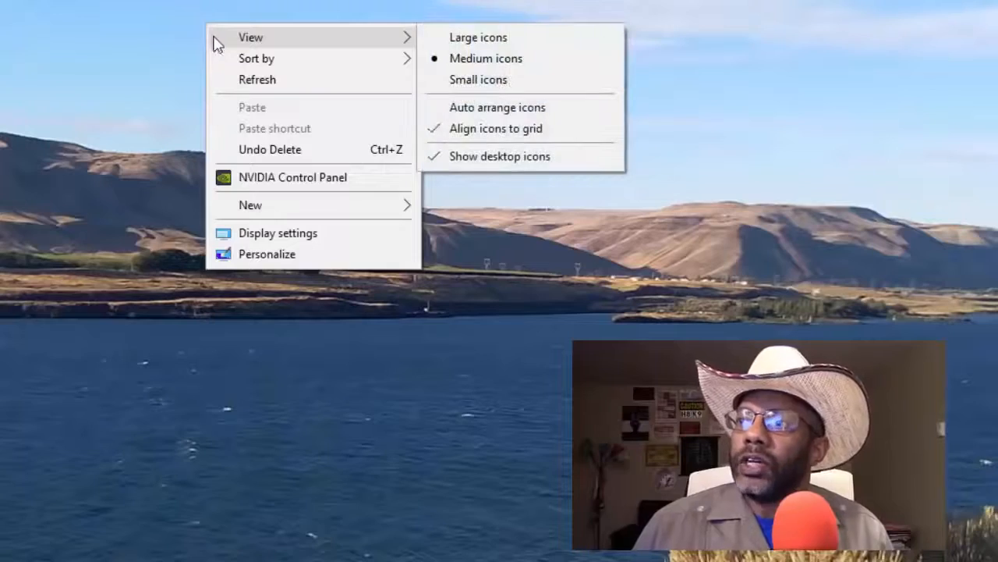
Step: Create a desktop folder named volunteers and move Volunteers - March.xlsx into it
{"action": "mouse_move", "coordinate": [242, 212]}
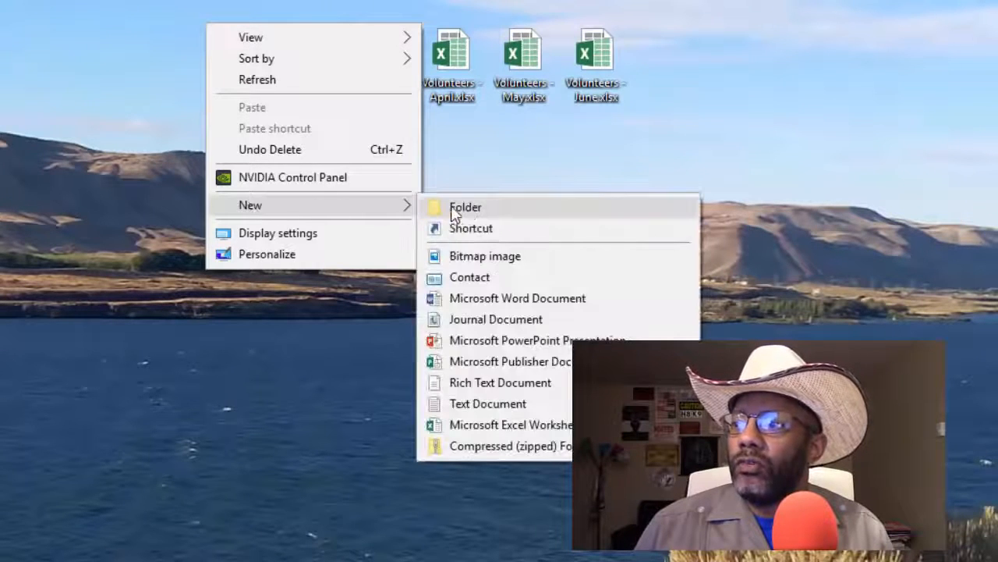
{"action": "left_click", "coordinate": [451, 206]}
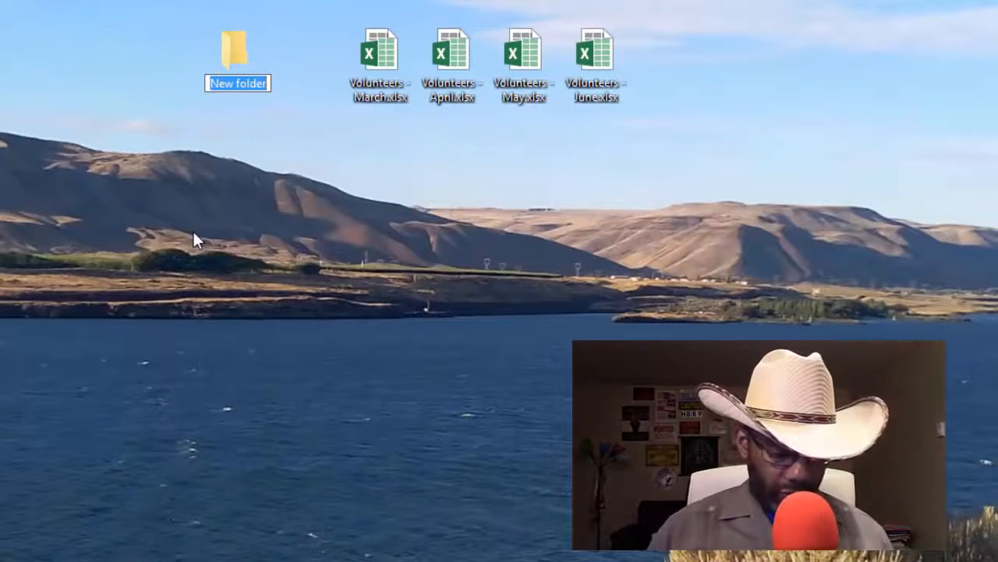
{"action": "type", "text": "volunteers"}
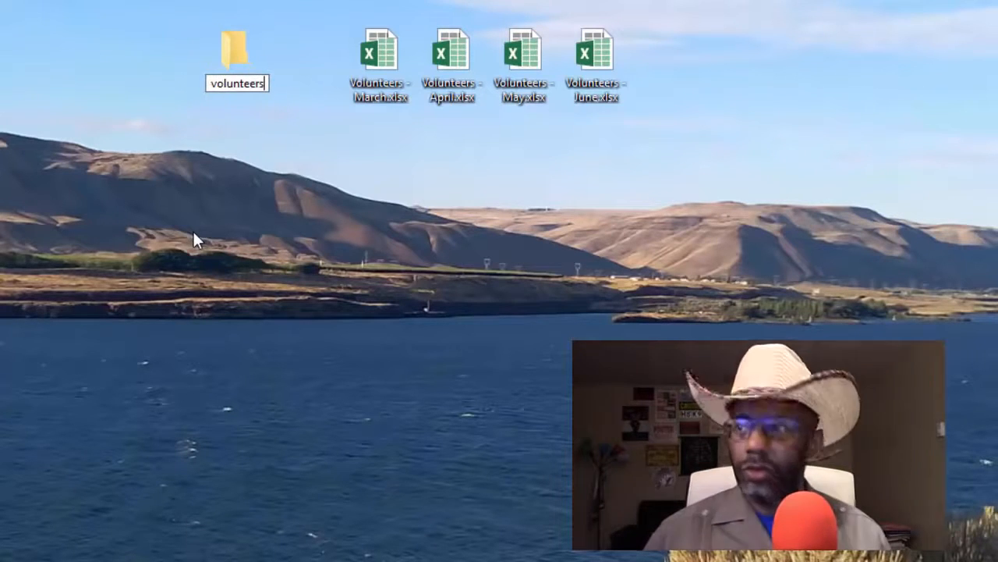
{"action": "left_click", "coordinate": [326, 89]}
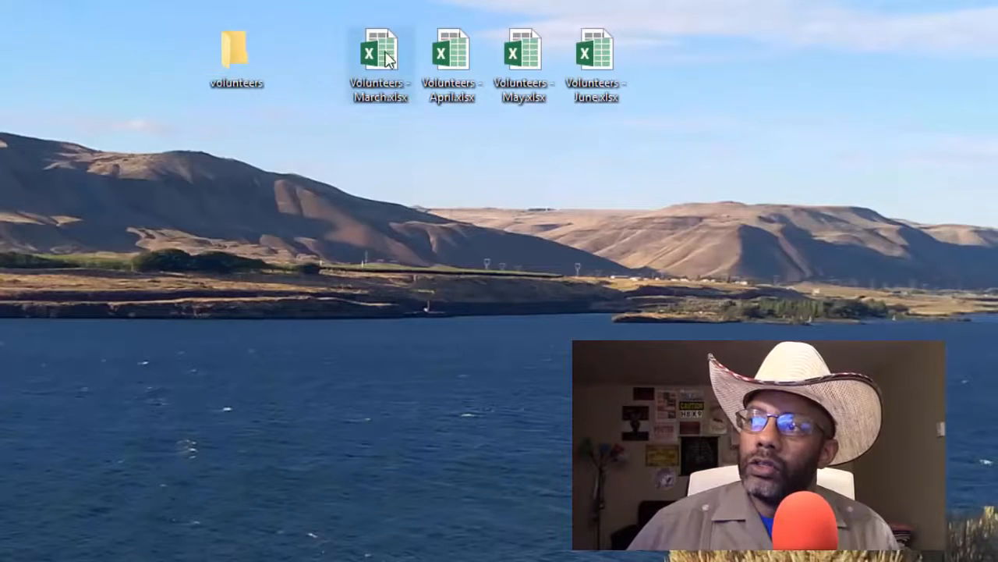
{"action": "left_click_drag", "start_coordinate": [381, 62], "coordinate": [251, 59]}
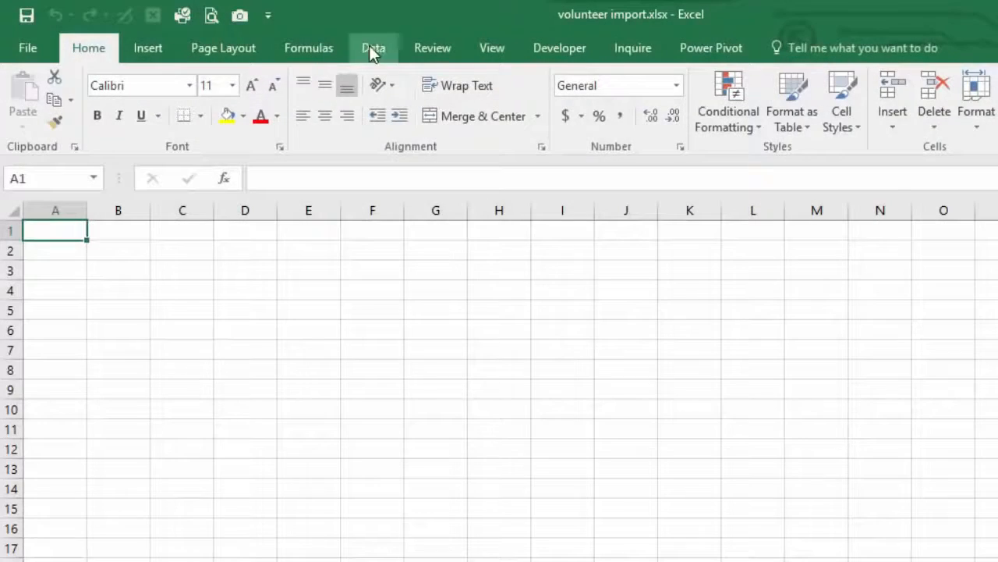
Step: In the volunteer import.xlsx workbook in Excel, create a new query from the desktop folder volunteers and open it for editing
{"action": "left_click", "coordinate": [372, 48]}
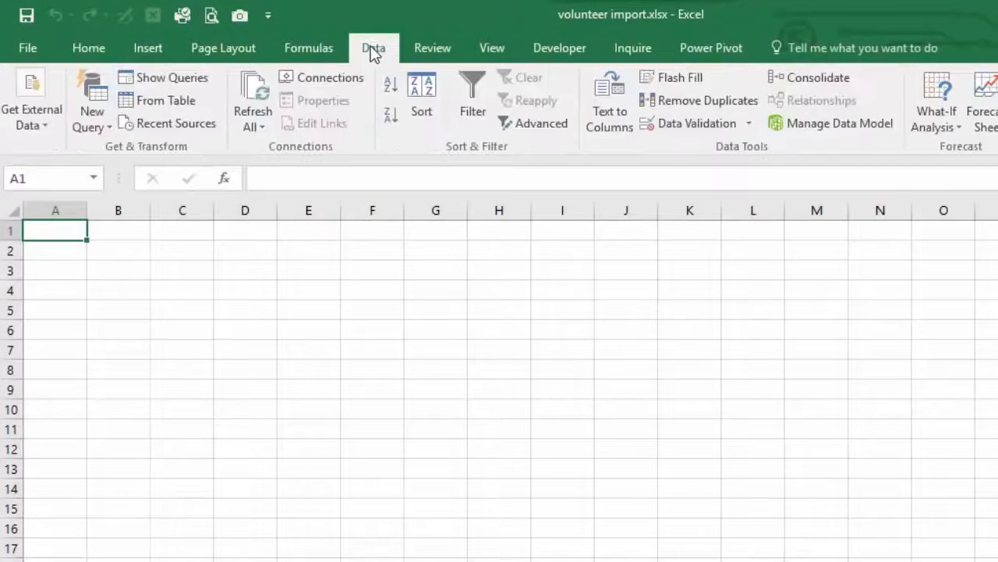
{"action": "left_click", "coordinate": [98, 121]}
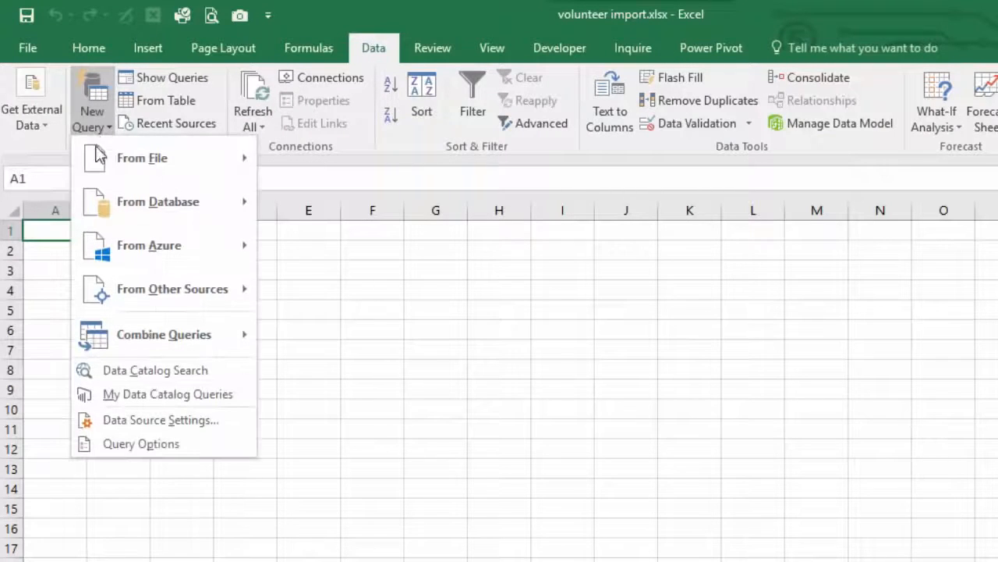
{"action": "mouse_move", "coordinate": [166, 164]}
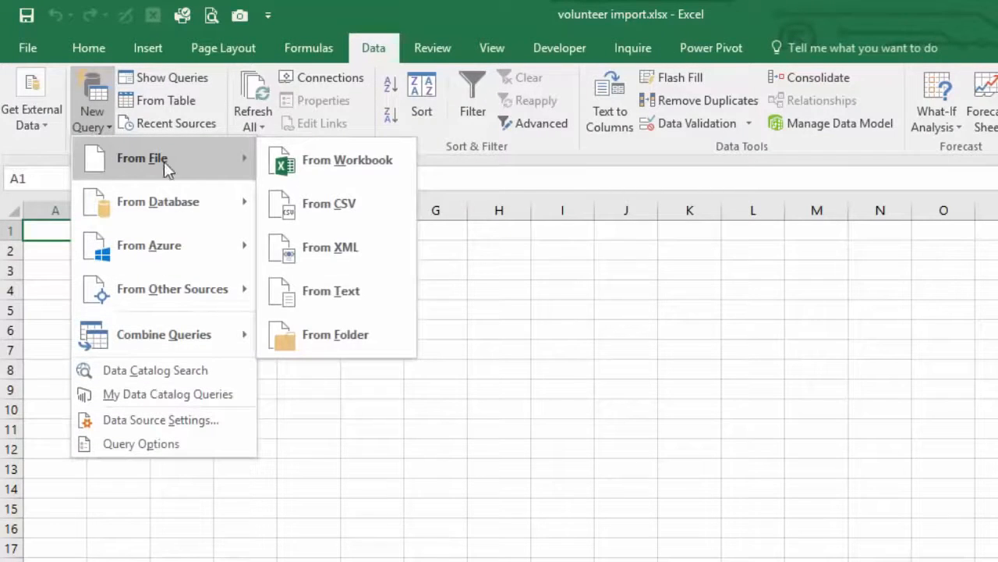
{"action": "left_click", "coordinate": [329, 341]}
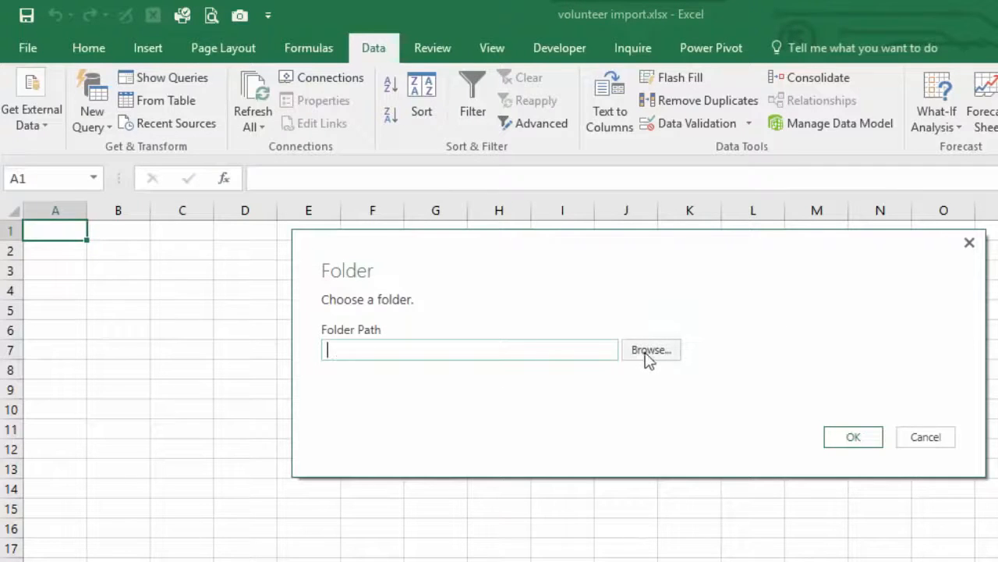
{"action": "left_click", "coordinate": [649, 353]}
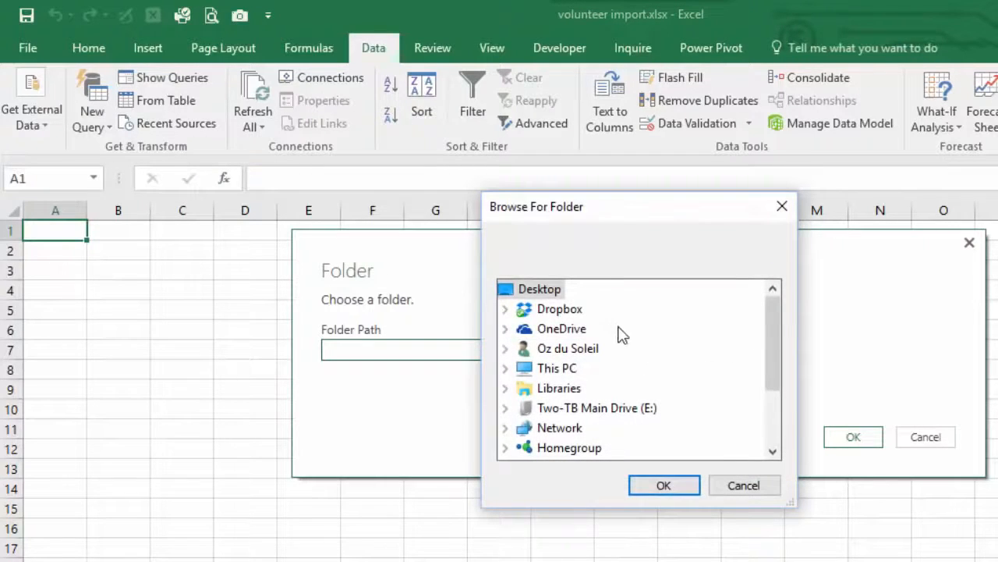
{"action": "left_click_drag", "start_coordinate": [770, 345], "coordinate": [758, 442]}
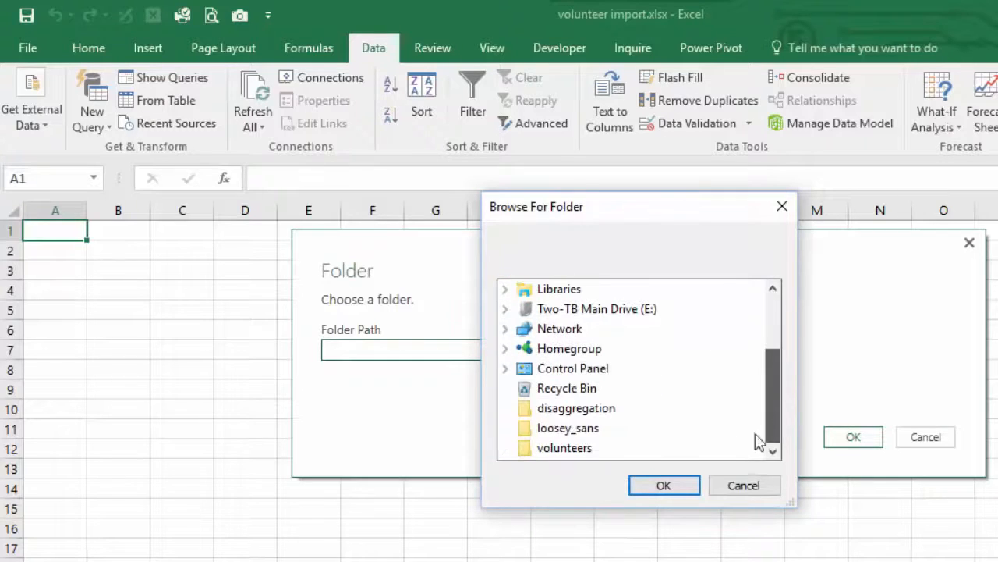
{"action": "left_click", "coordinate": [563, 450]}
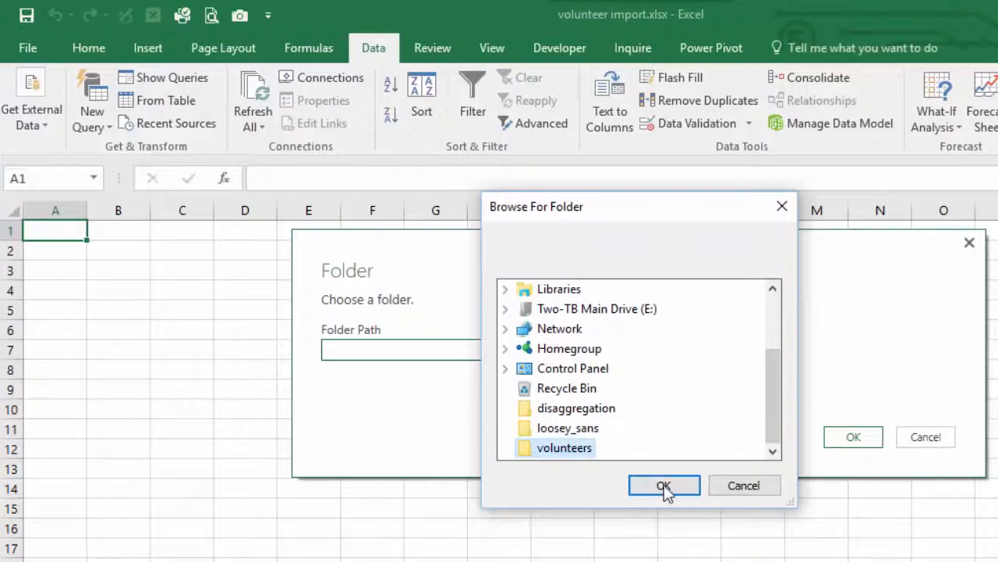
{"action": "left_click", "coordinate": [663, 485]}
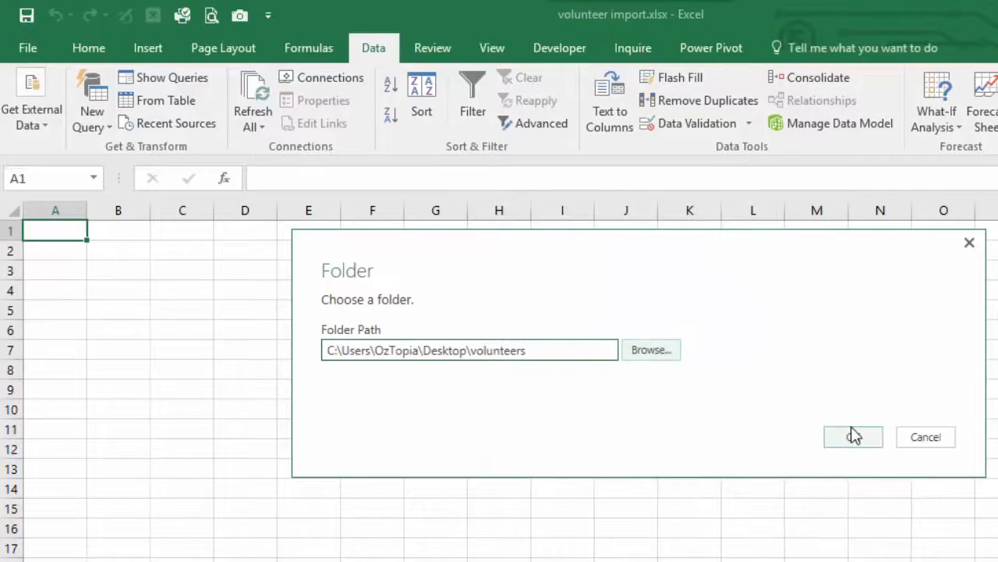
{"action": "left_click", "coordinate": [854, 436]}
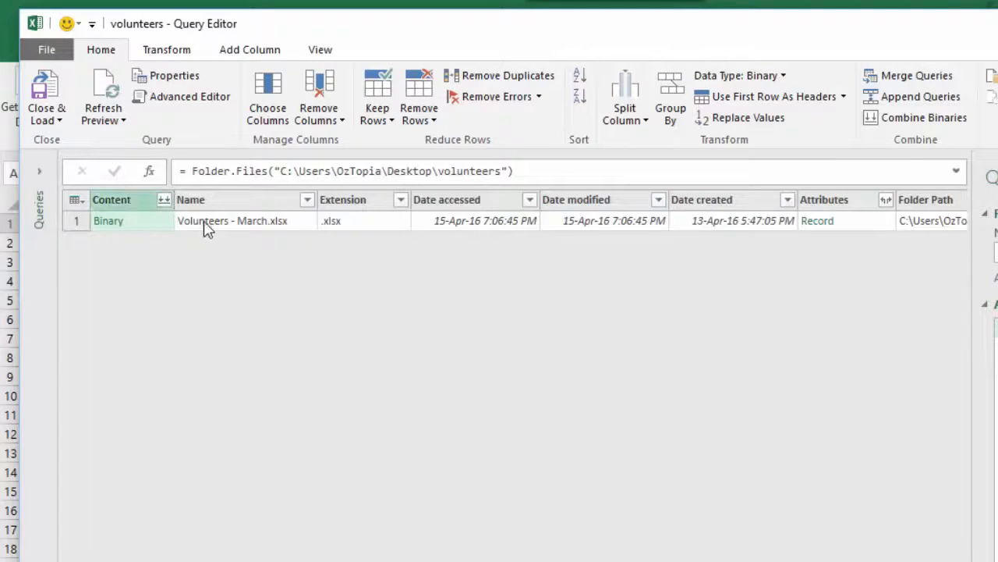
Step: Keep only the Content and Name columns of the query and remove all other columns
{"action": "left_click", "coordinate": [215, 199], "text": "ctrl"}
{"action": "right_click", "coordinate": [211, 195]}
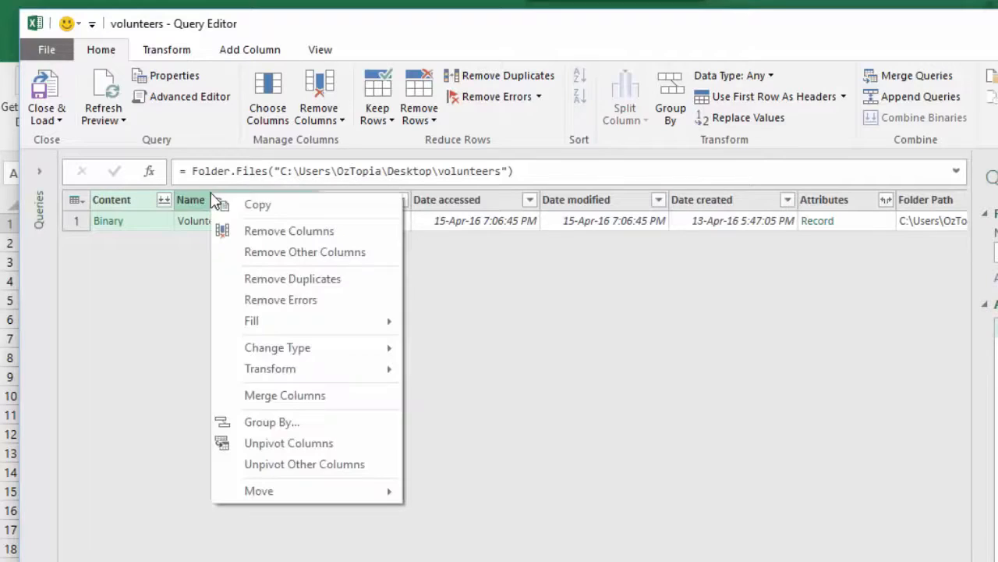
{"action": "left_click", "coordinate": [274, 253]}
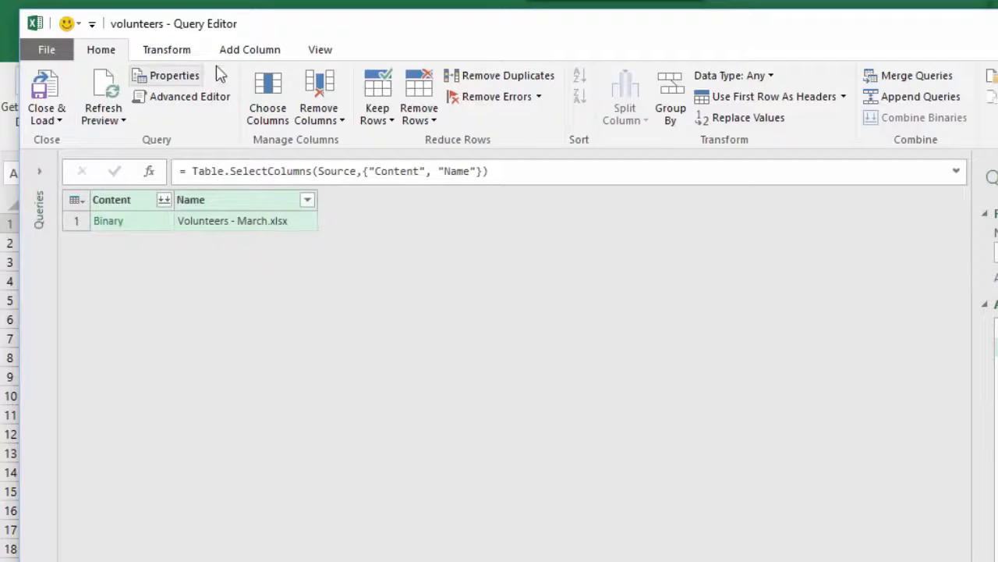
Step: Add a custom column named import with the formula =Excel.Workbook([Content])
{"action": "left_click", "coordinate": [245, 51]}
{"action": "left_click", "coordinate": [57, 98]}
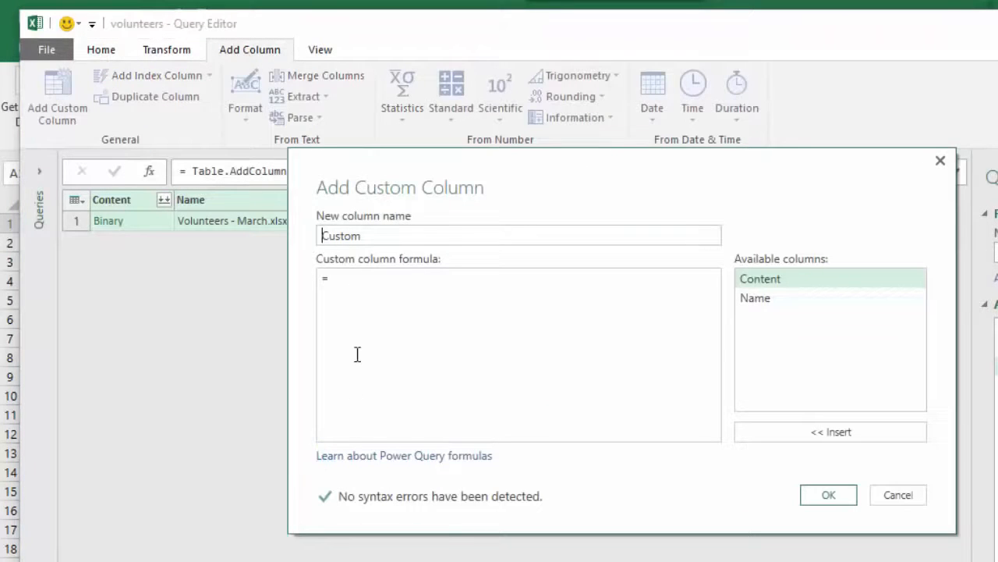
{"action": "type", "text": "import"}
{"action": "left_click", "coordinate": [374, 287]}
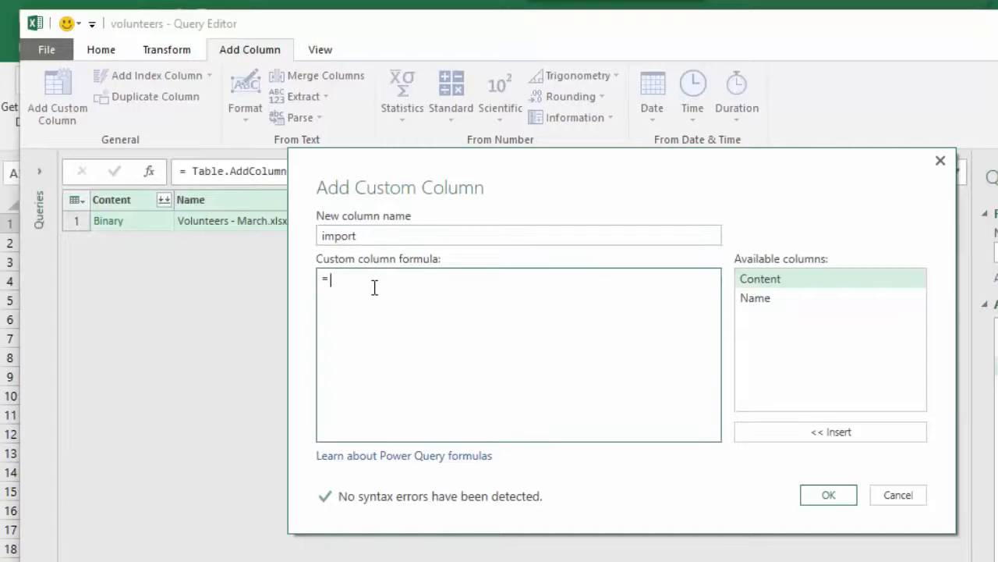
{"action": "type", "text": "Exce"}
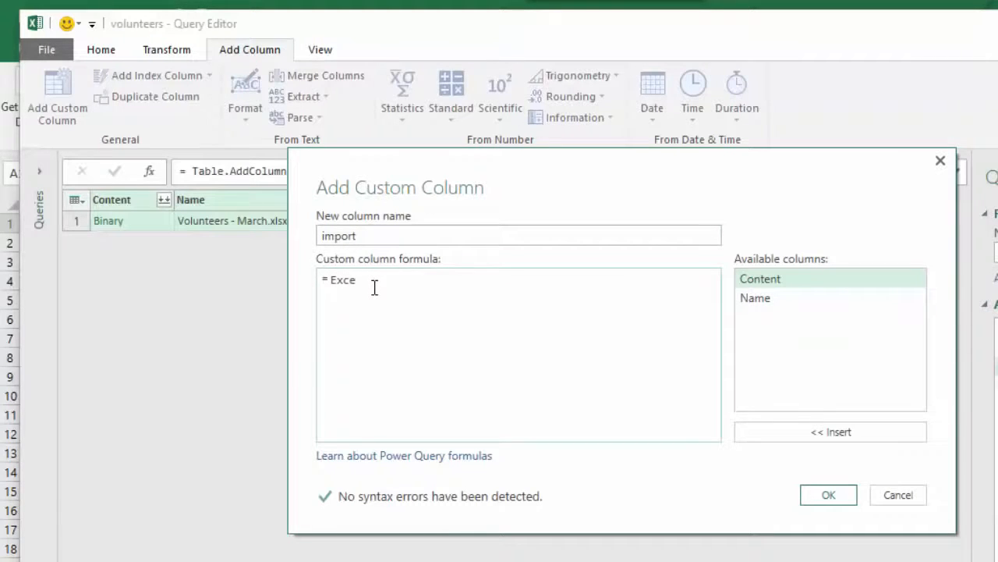
{"action": "type", "text": "l.Workbook"}
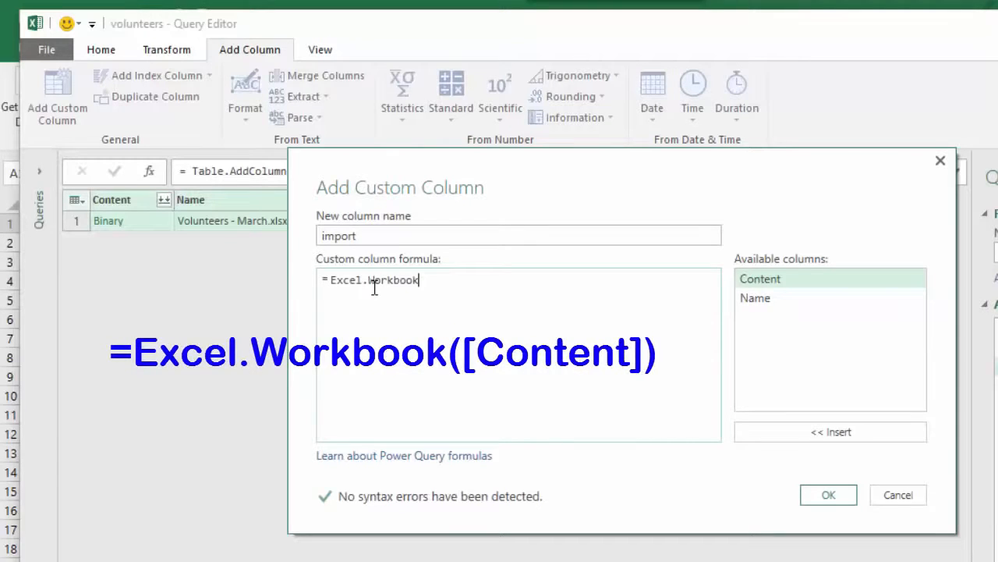
{"action": "type", "text": "({"}
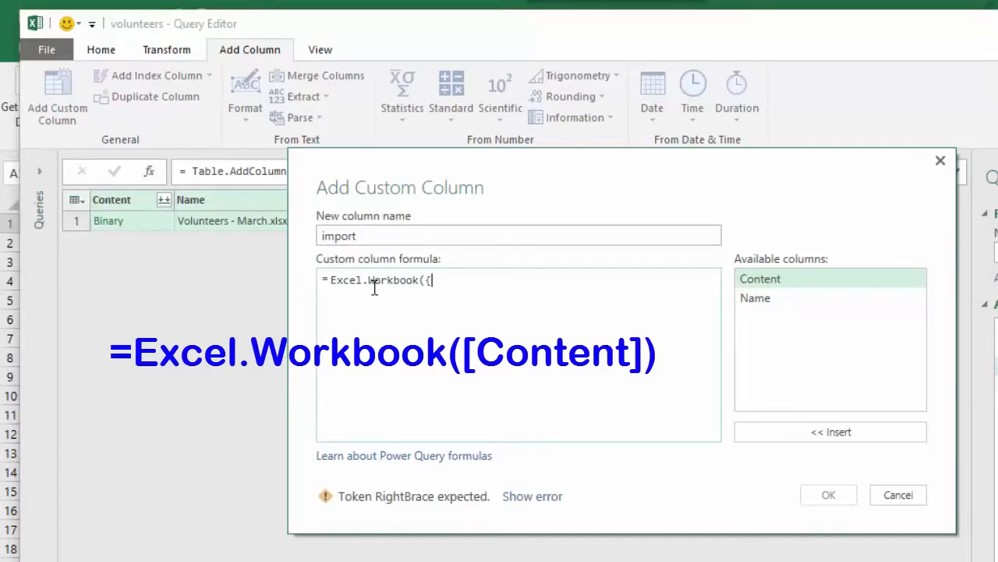
{"action": "type", "text": "Content"}
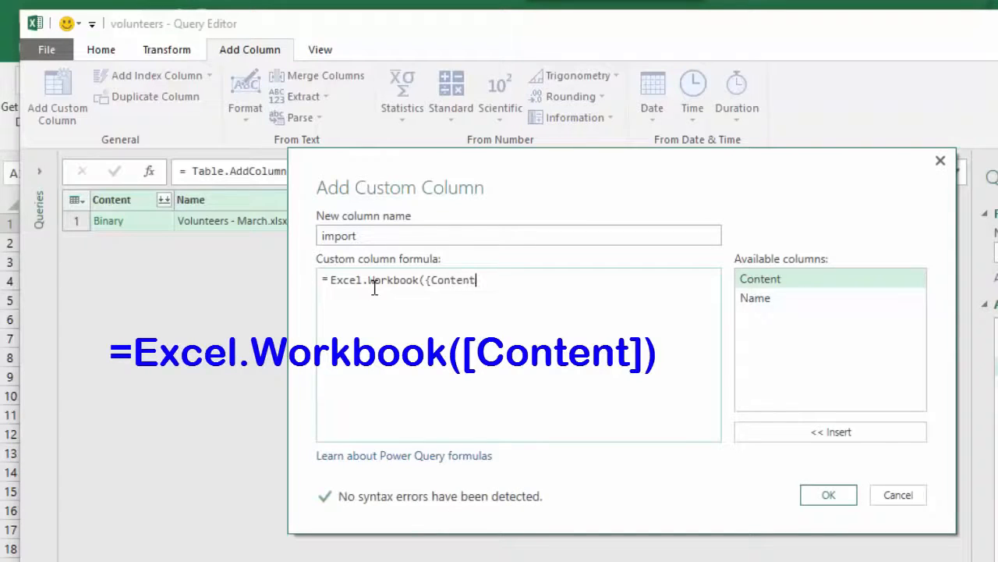
{"action": "type", "text": "])"}
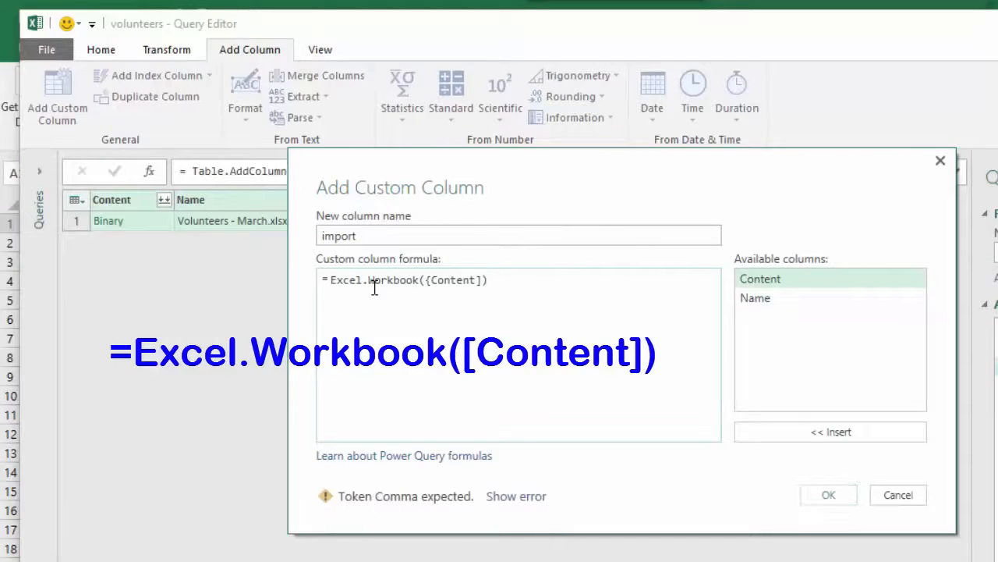
{"action": "left_click", "coordinate": [430, 281]}
{"action": "key", "text": "BackSpace"}
{"action": "type", "text": "["}
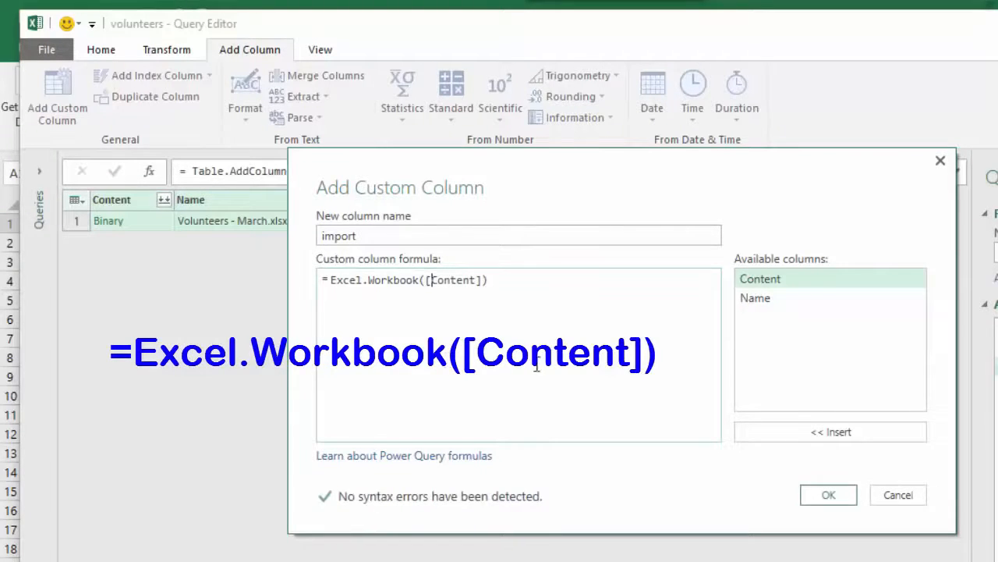
{"action": "left_click", "coordinate": [822, 498]}
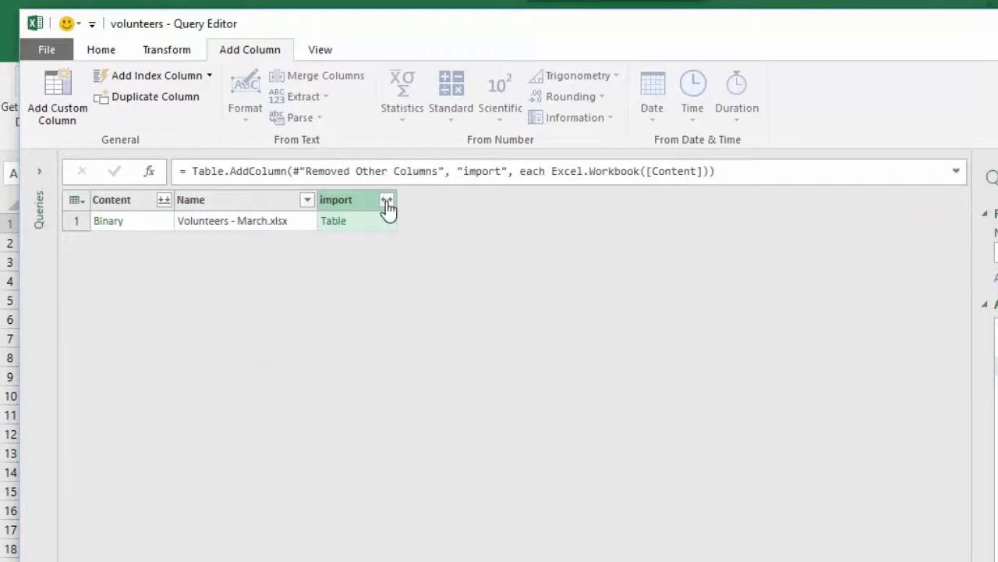
Step: Expand the import column to only its Data field, keeping the original column name as prefix
{"action": "left_click", "coordinate": [386, 200]}
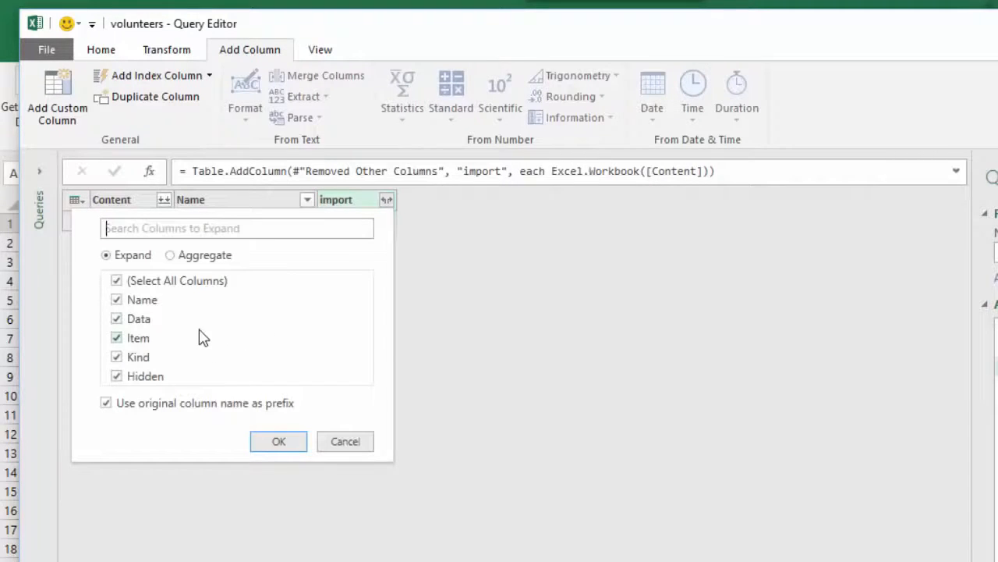
{"action": "left_click", "coordinate": [116, 280]}
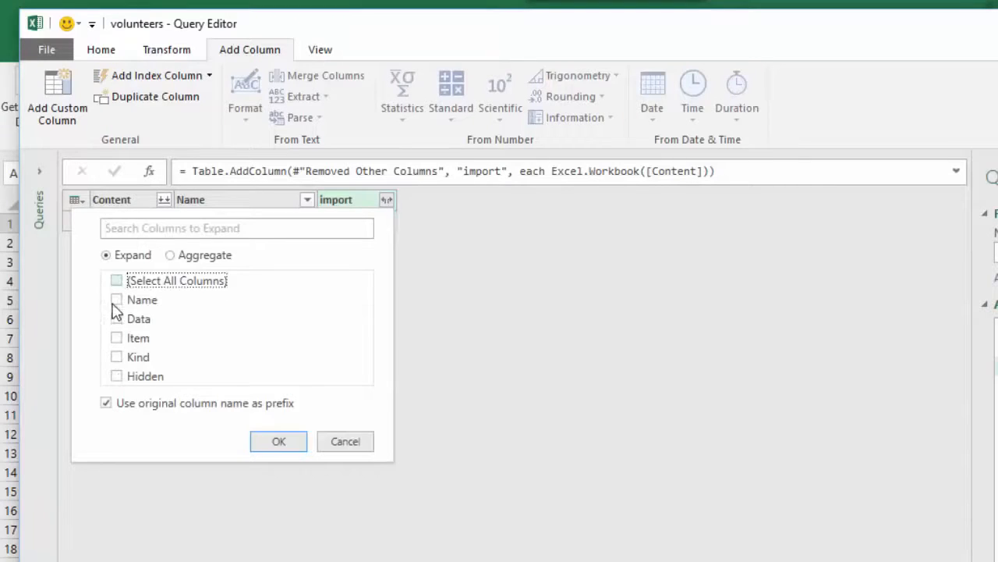
{"action": "left_click", "coordinate": [117, 319]}
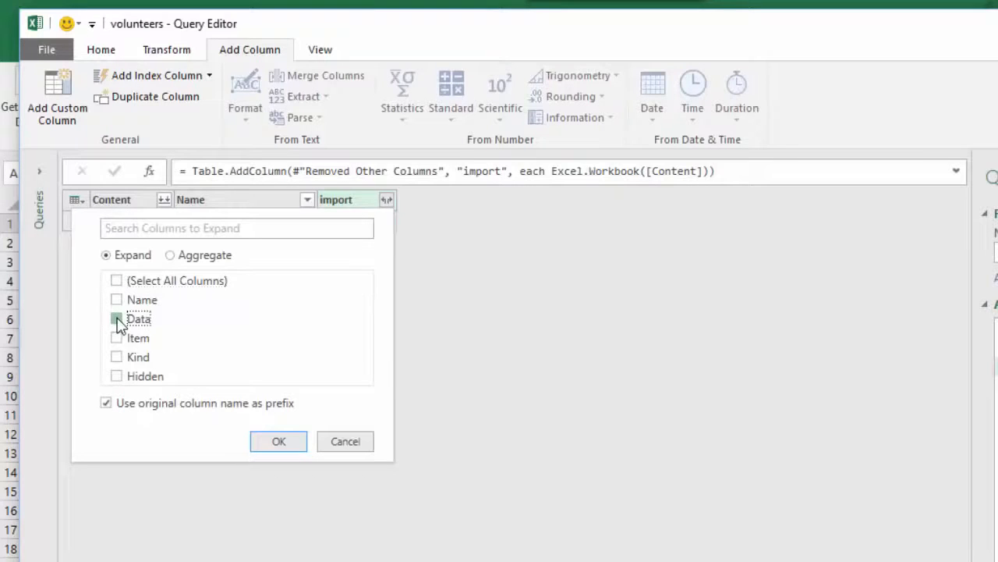
{"action": "left_click", "coordinate": [279, 443]}
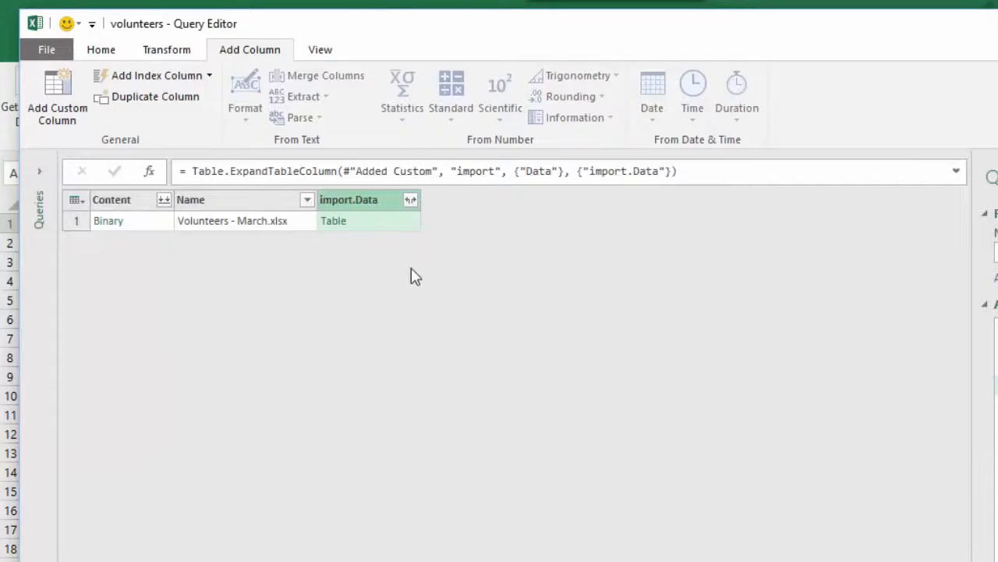
Step: Expand import.Data into Column1 through Column4 with the original column name as prefix, and remove the Content column
{"action": "left_click", "coordinate": [411, 201]}
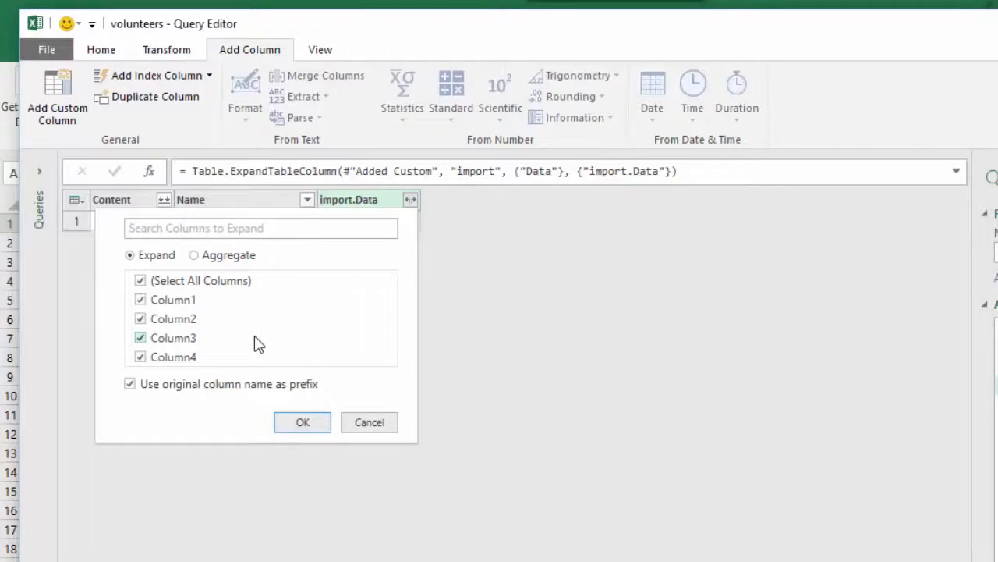
{"action": "left_click", "coordinate": [303, 422]}
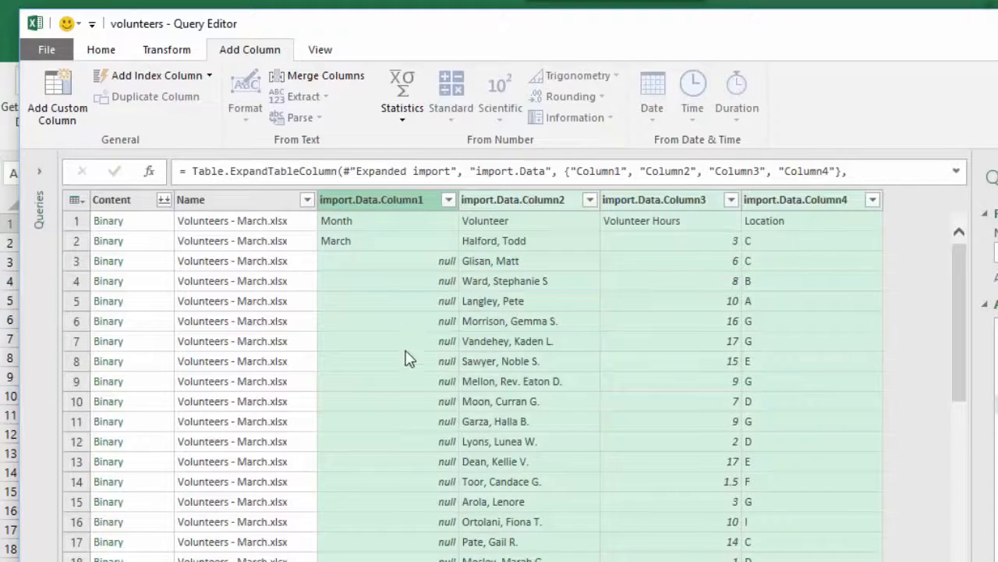
{"action": "scroll", "coordinate": [409, 359], "scroll_direction": "down", "scroll_amount": 9}
{"action": "scroll", "coordinate": [393, 491], "scroll_direction": "up", "scroll_amount": 3}
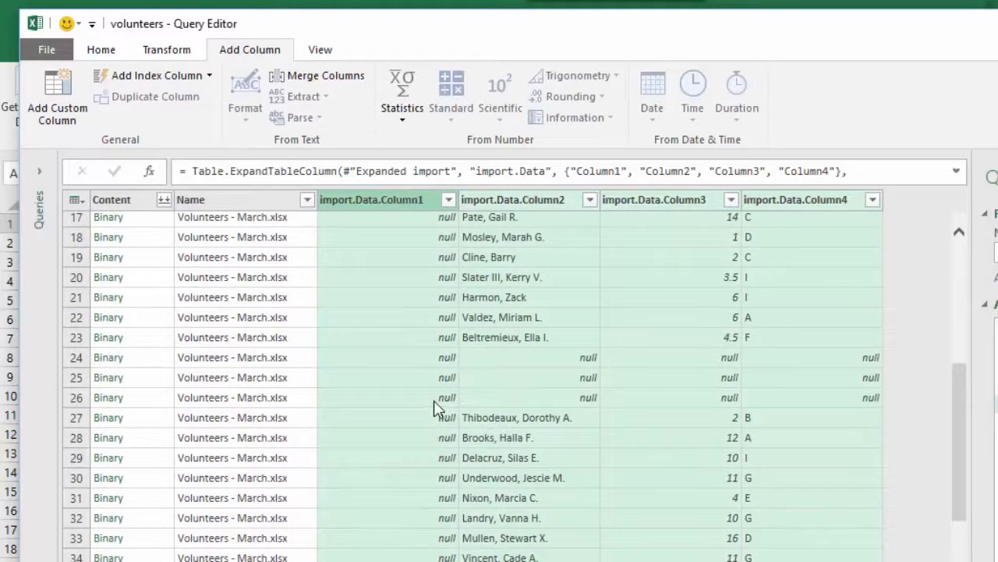
{"action": "scroll", "coordinate": [495, 347], "scroll_direction": "up", "scroll_amount": 5}
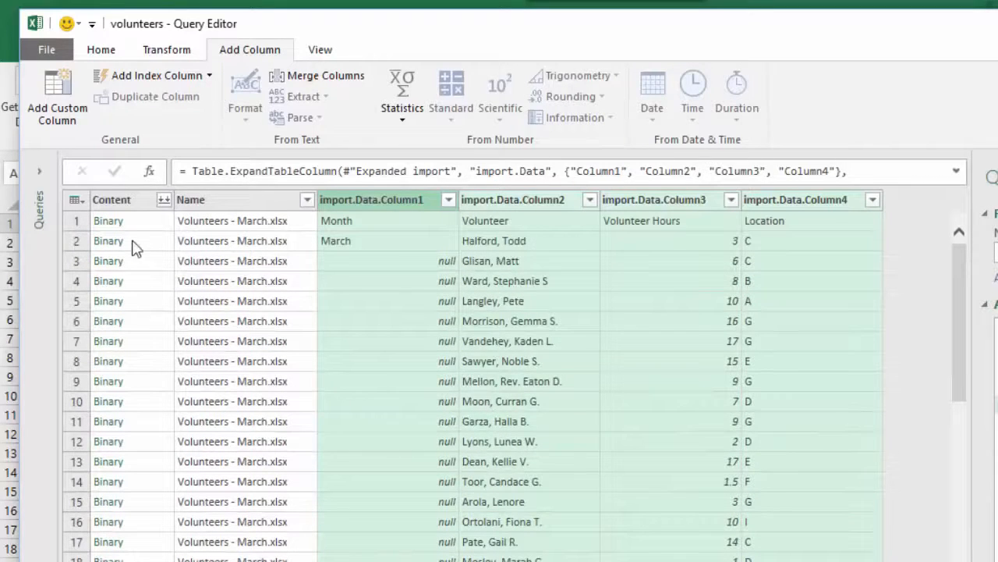
{"action": "right_click", "coordinate": [119, 204]}
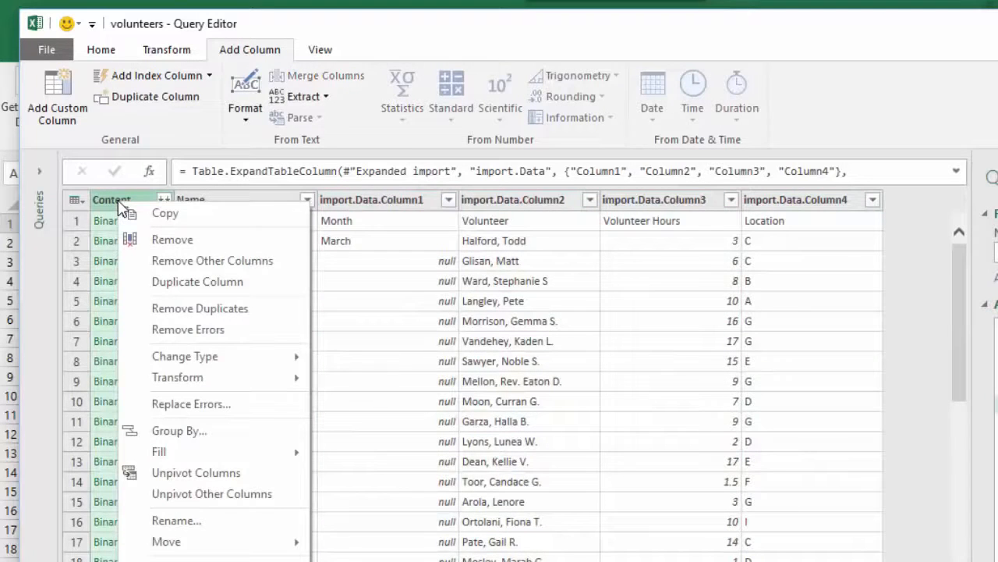
{"action": "left_click", "coordinate": [184, 247]}
Step: Filter the null rows out of the import.Data.Column2 column
{"action": "scroll", "coordinate": [280, 464], "scroll_direction": "down", "scroll_amount": 5}
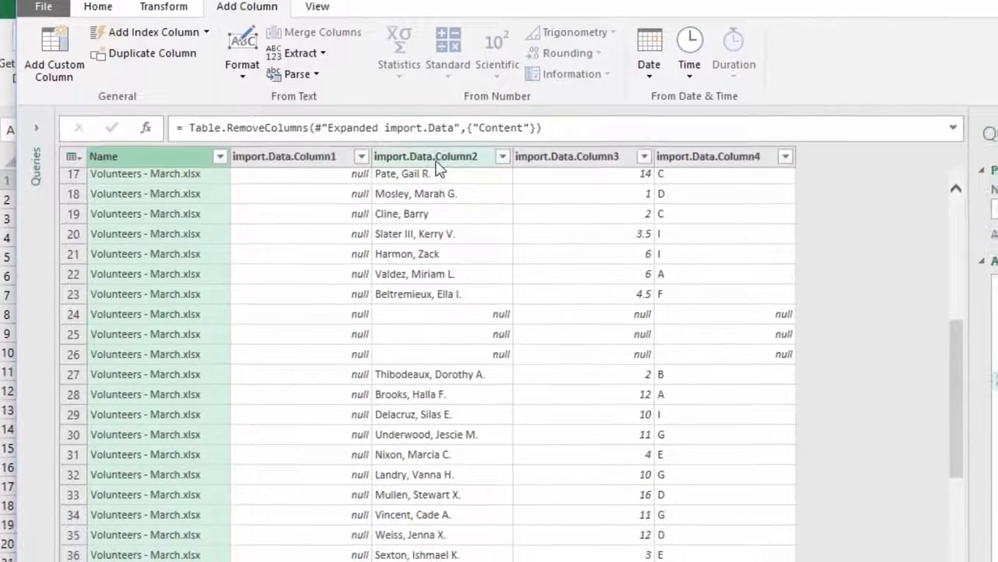
{"action": "left_click", "coordinate": [484, 199]}
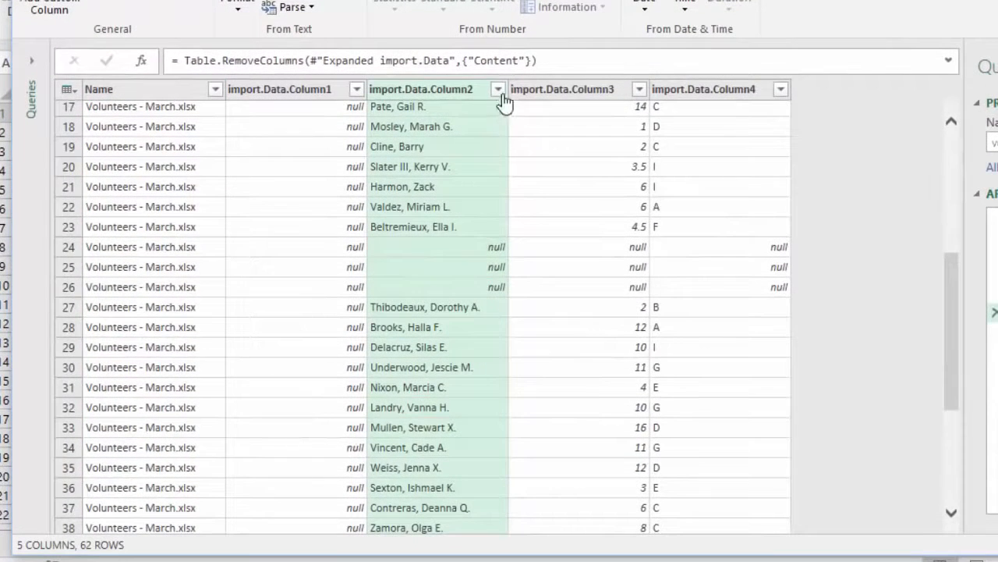
{"action": "left_click", "coordinate": [499, 91]}
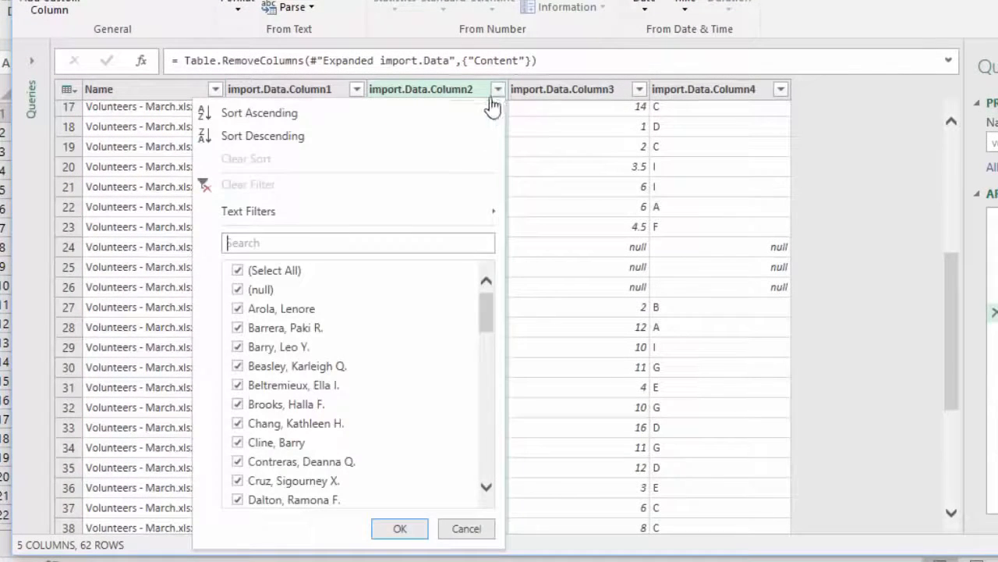
{"action": "left_click", "coordinate": [243, 290]}
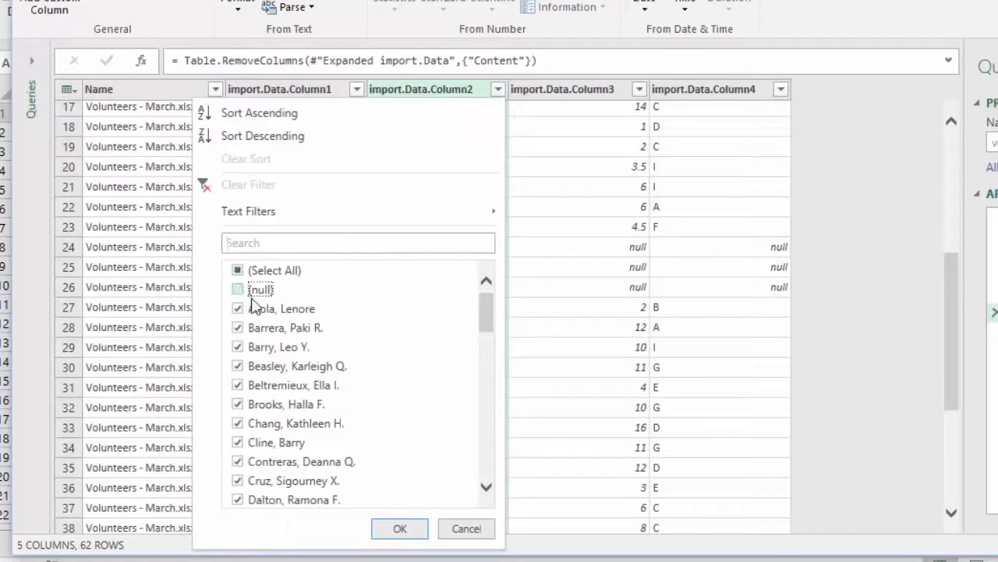
{"action": "left_click", "coordinate": [396, 528]}
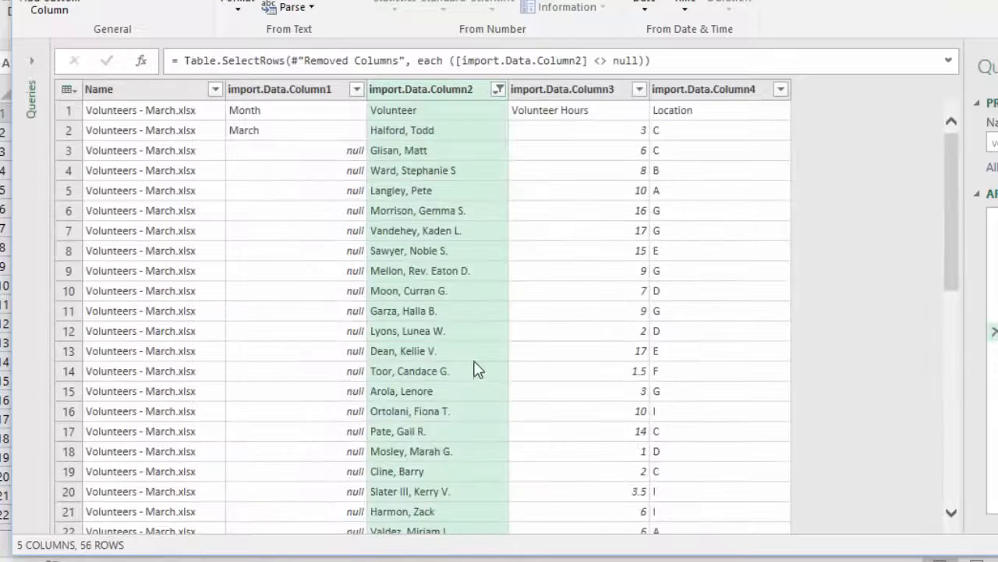
{"action": "scroll", "coordinate": [478, 369], "scroll_direction": "down", "scroll_amount": 12}
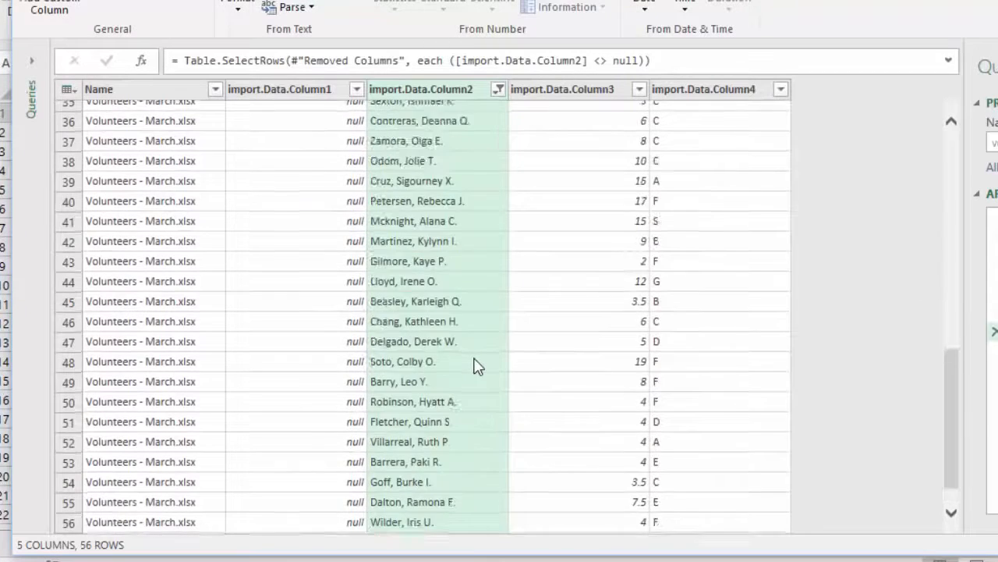
{"action": "scroll", "coordinate": [477, 366], "scroll_direction": "up", "scroll_amount": 12}
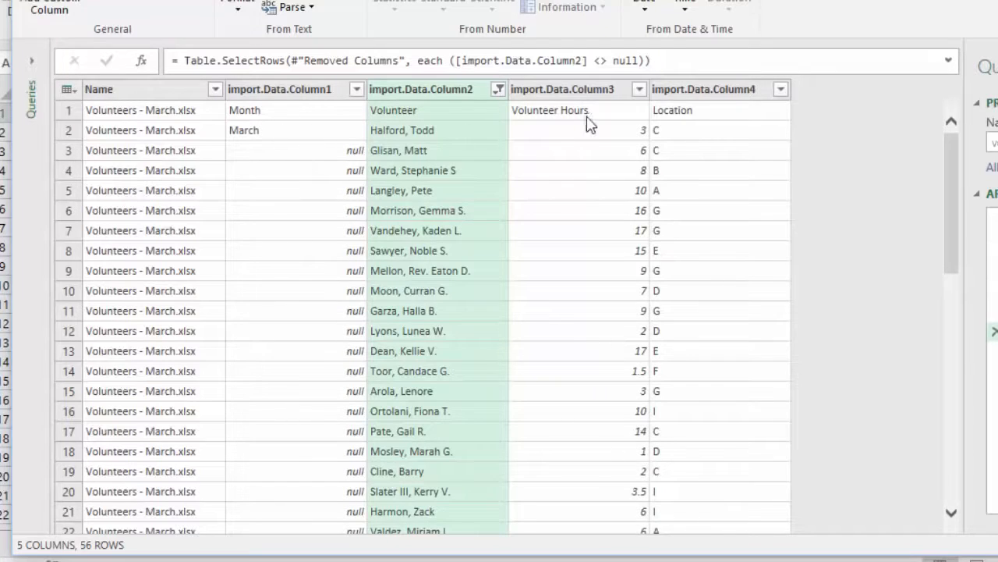
Step: Filter the Volunteer Hours header entry out of the import.Data.Column3 column
{"action": "left_click", "coordinate": [639, 90]}
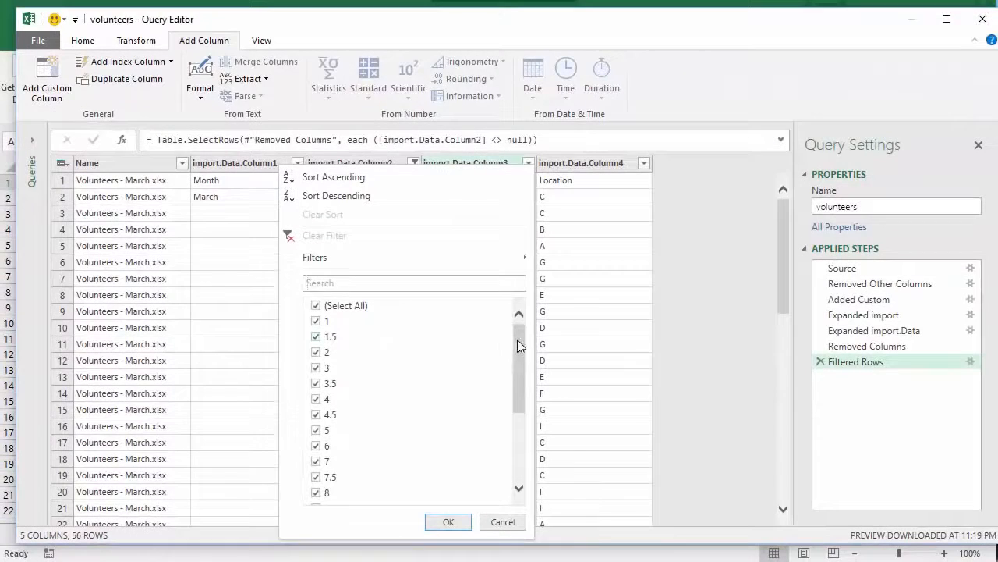
{"action": "left_click_drag", "start_coordinate": [518, 345], "coordinate": [512, 435]}
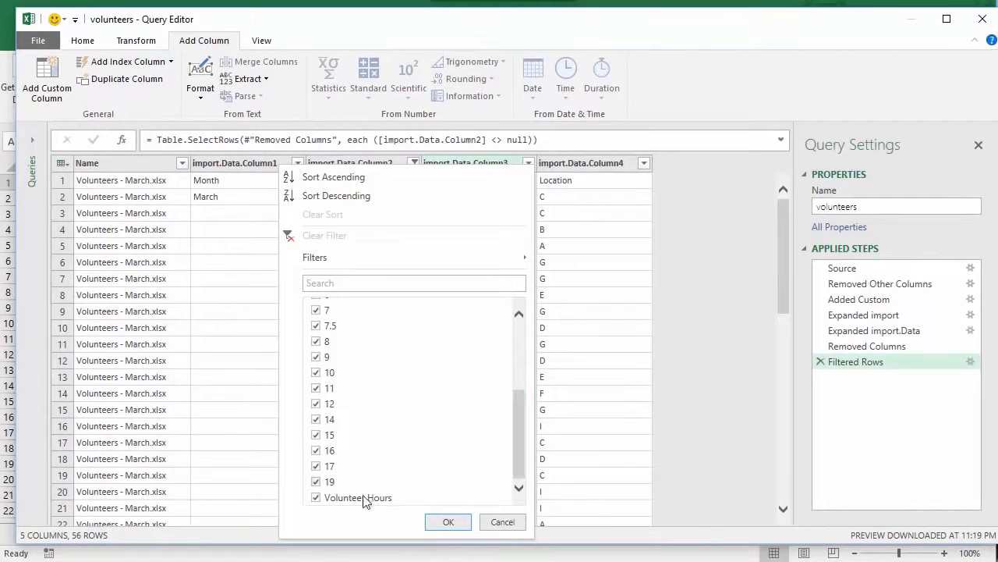
{"action": "left_click", "coordinate": [315, 497]}
{"action": "left_click", "coordinate": [448, 521]}
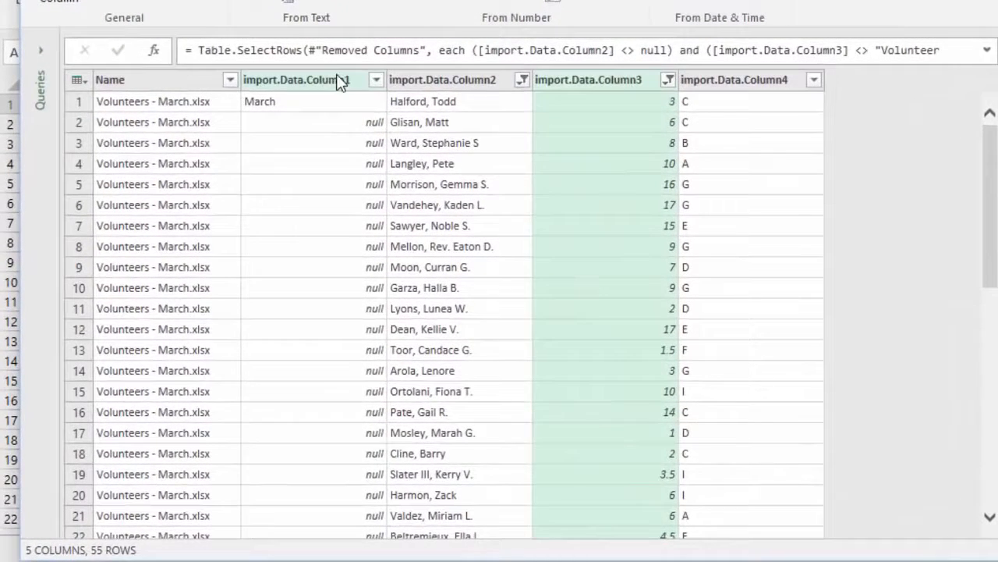
Step: Fill the month in the import.Data.Column1 column down through the null cells
{"action": "left_click", "coordinate": [339, 81]}
{"action": "right_click", "coordinate": [339, 83]}
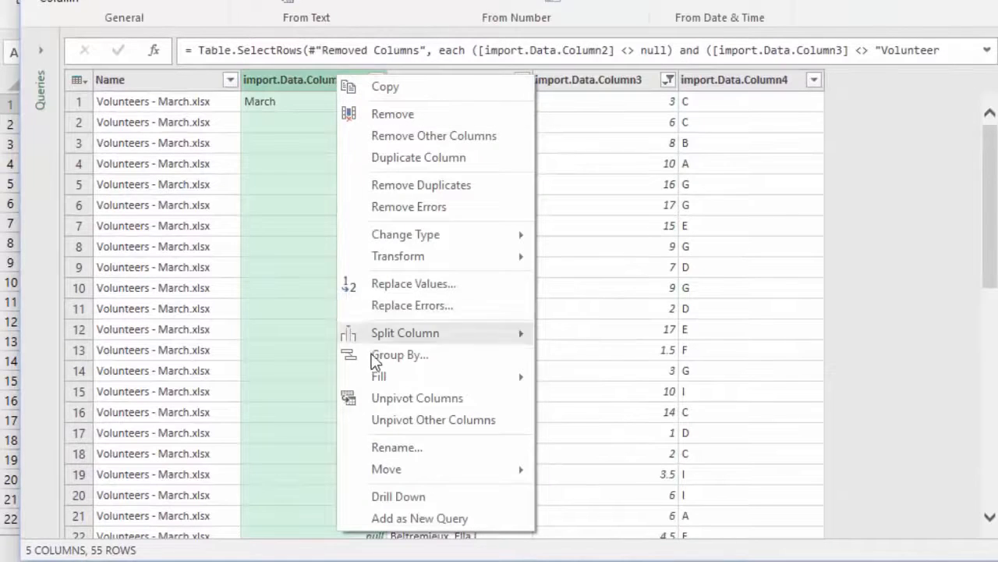
{"action": "mouse_move", "coordinate": [454, 380]}
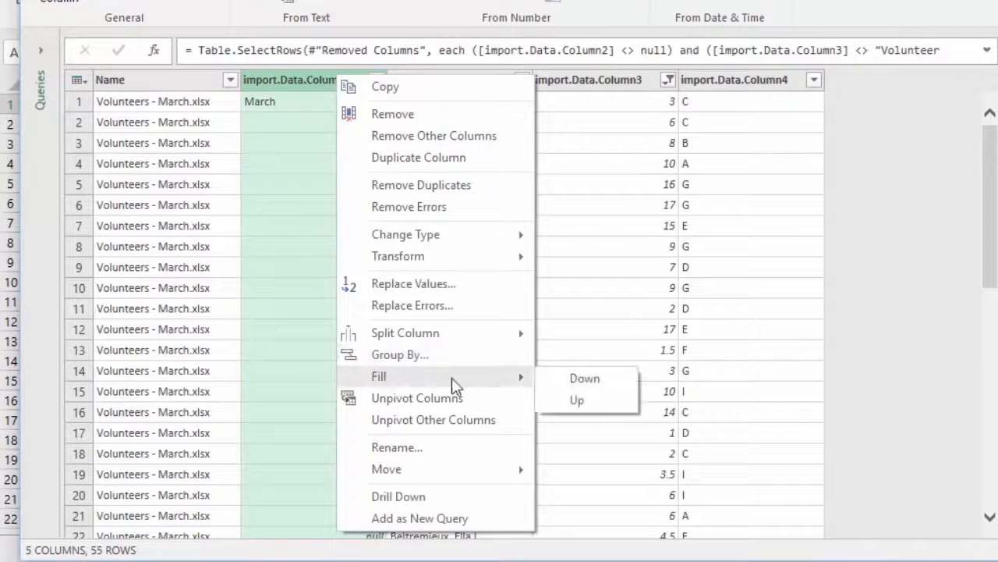
{"action": "left_click", "coordinate": [584, 379]}
{"action": "left_click", "coordinate": [336, 310]}
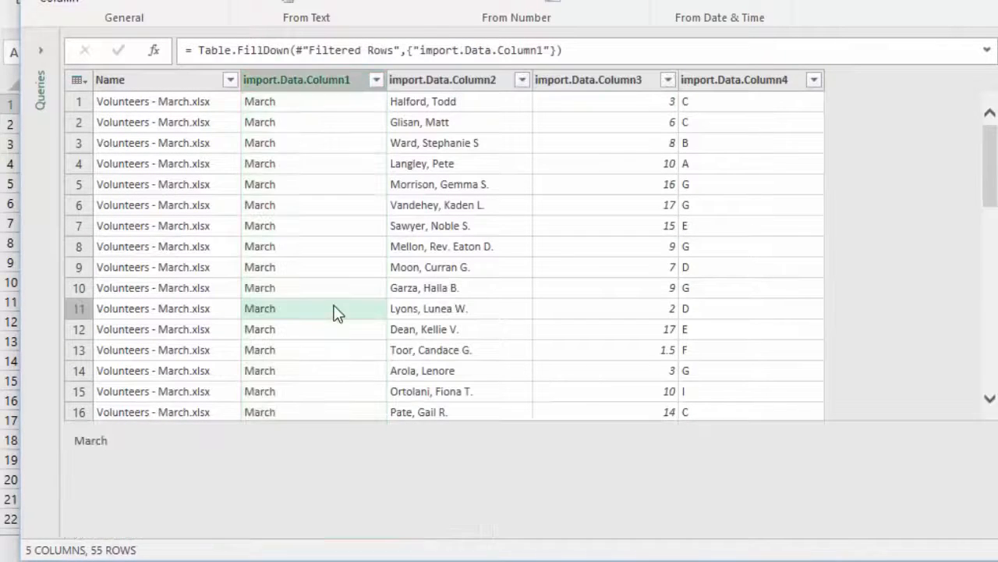
{"action": "scroll", "coordinate": [336, 310], "scroll_direction": "down", "scroll_amount": 3}
{"action": "scroll", "coordinate": [336, 311], "scroll_direction": "up", "scroll_amount": 3}
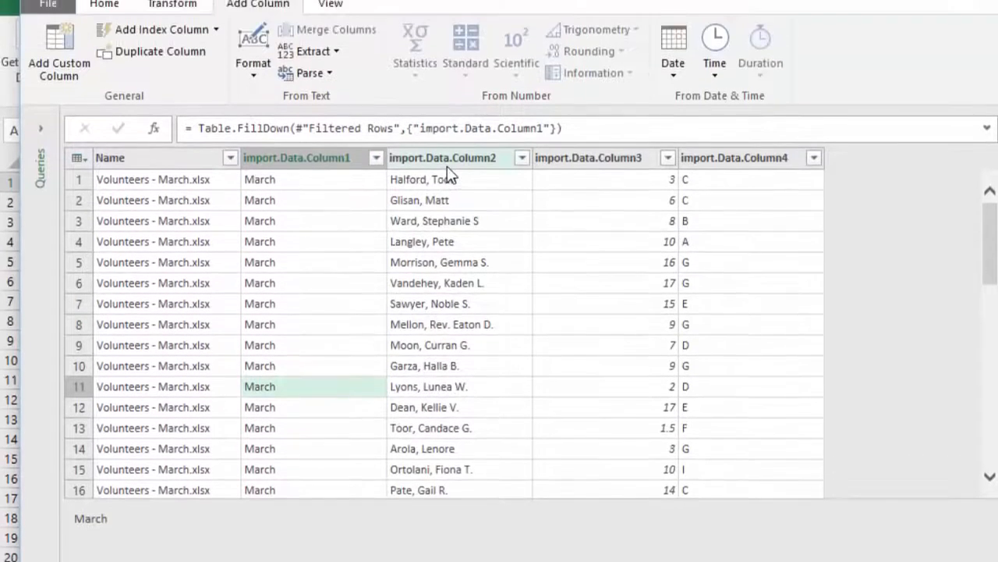
Step: Split the import.Data.Column2 column by comma at each occurrence of the delimiter
{"action": "left_click", "coordinate": [445, 80]}
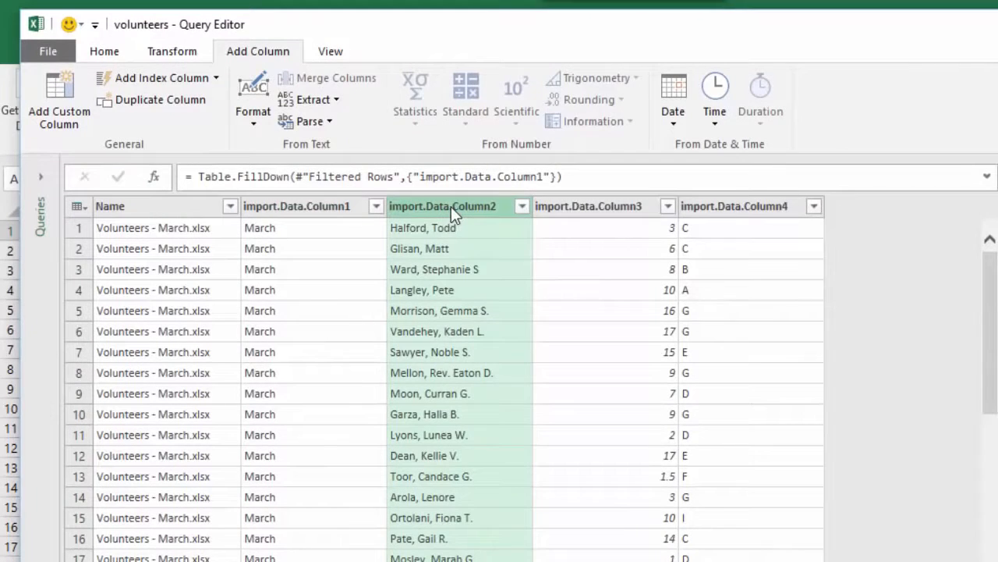
{"action": "right_click", "coordinate": [451, 206]}
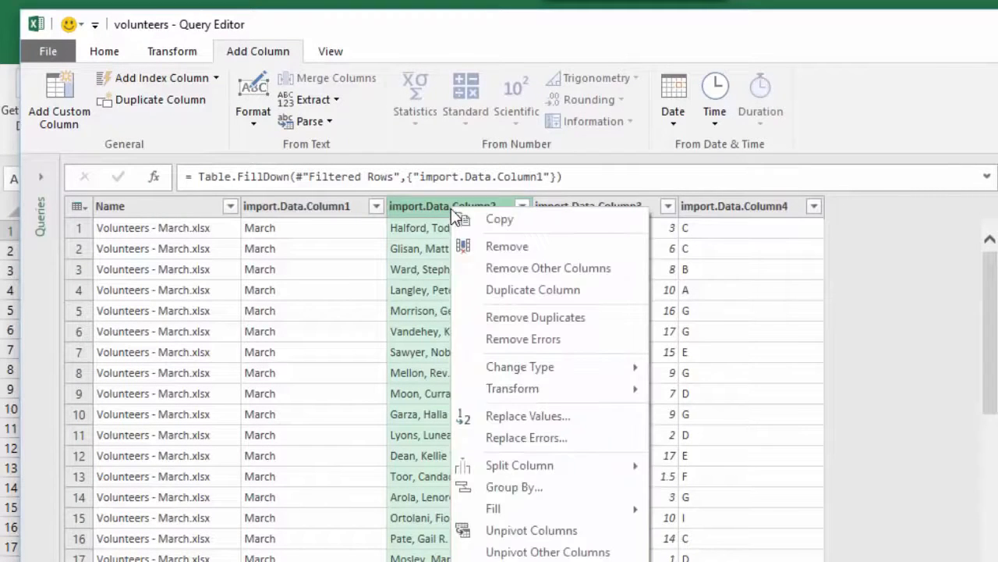
{"action": "mouse_move", "coordinate": [503, 465]}
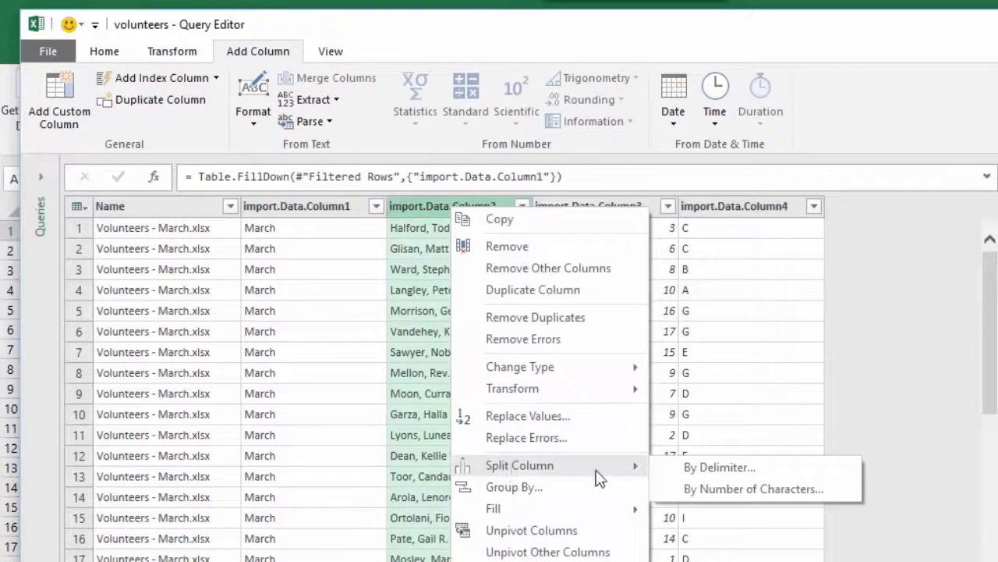
{"action": "left_click", "coordinate": [691, 472]}
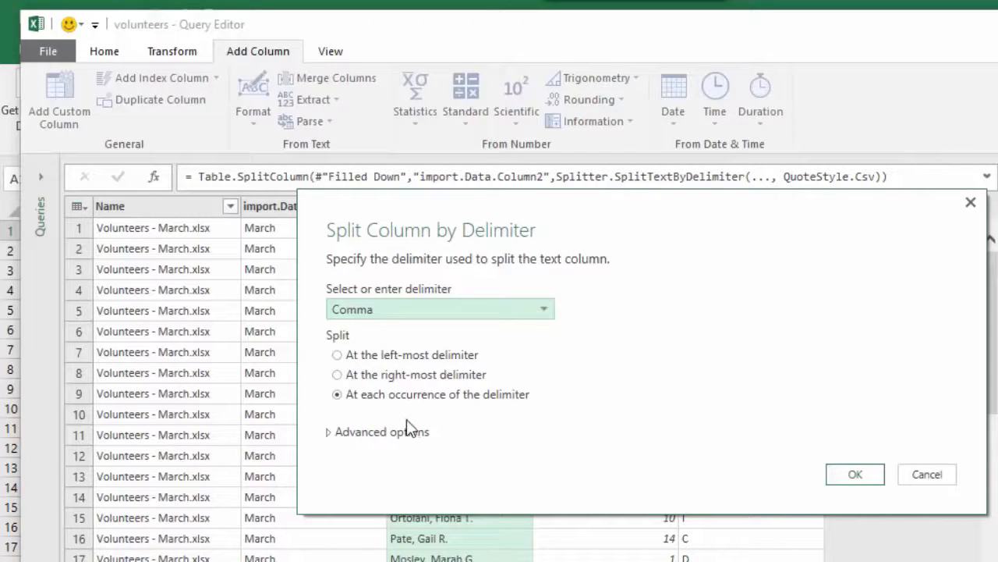
{"action": "left_click", "coordinate": [858, 477]}
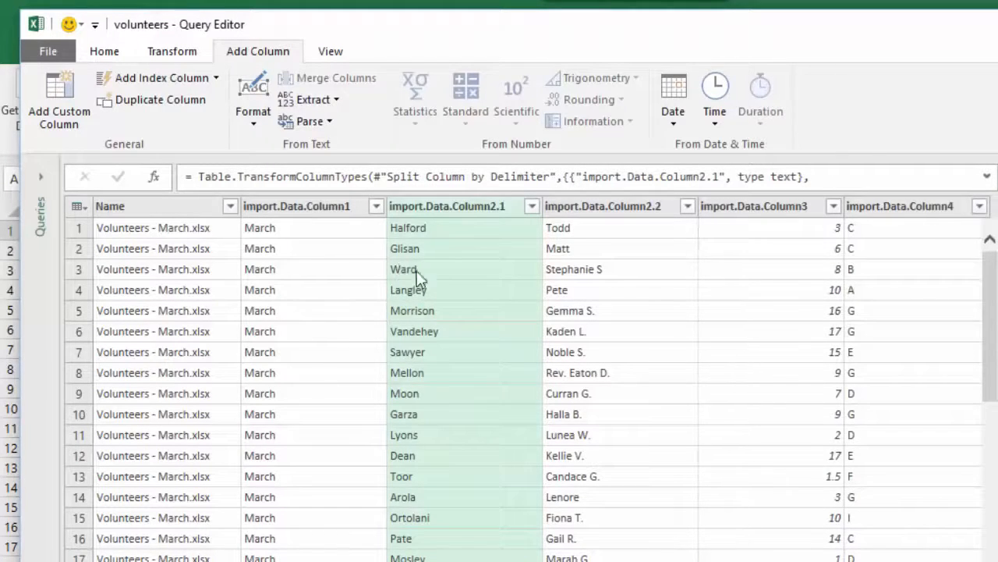
Step: Rename the import.Data.Column1 column to Month
{"action": "left_click", "coordinate": [316, 205]}
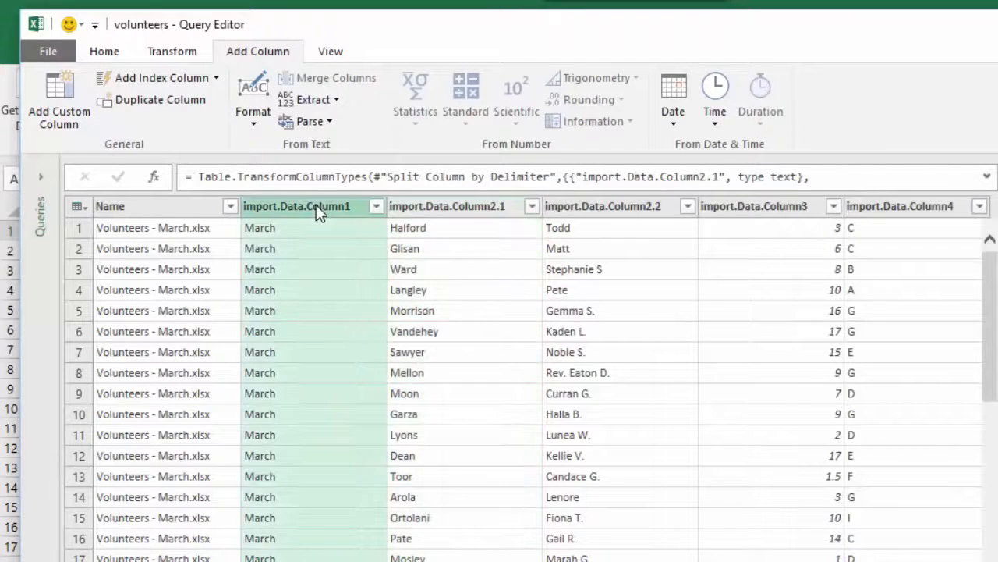
{"action": "double_click", "coordinate": [316, 206]}
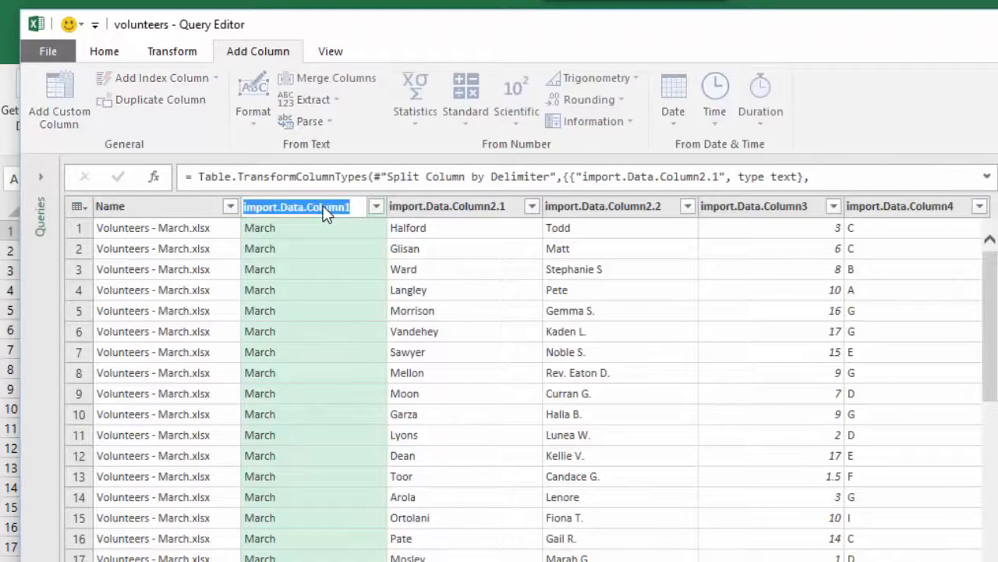
{"action": "type", "text": "Month"}
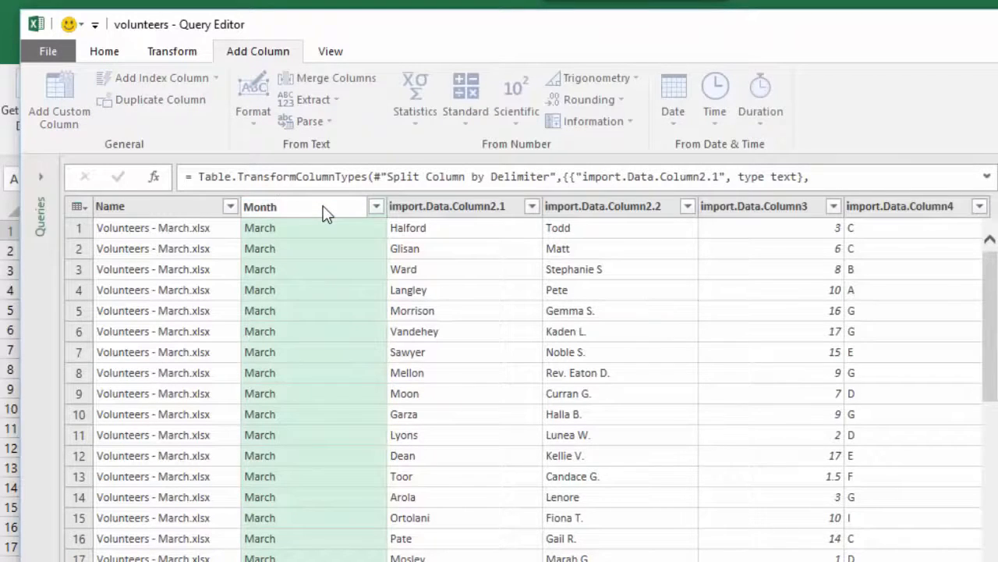
{"action": "key", "text": "Return"}
Step: Rename the import.Data.Column2.1 column to Last Name
{"action": "left_click", "coordinate": [340, 209]}
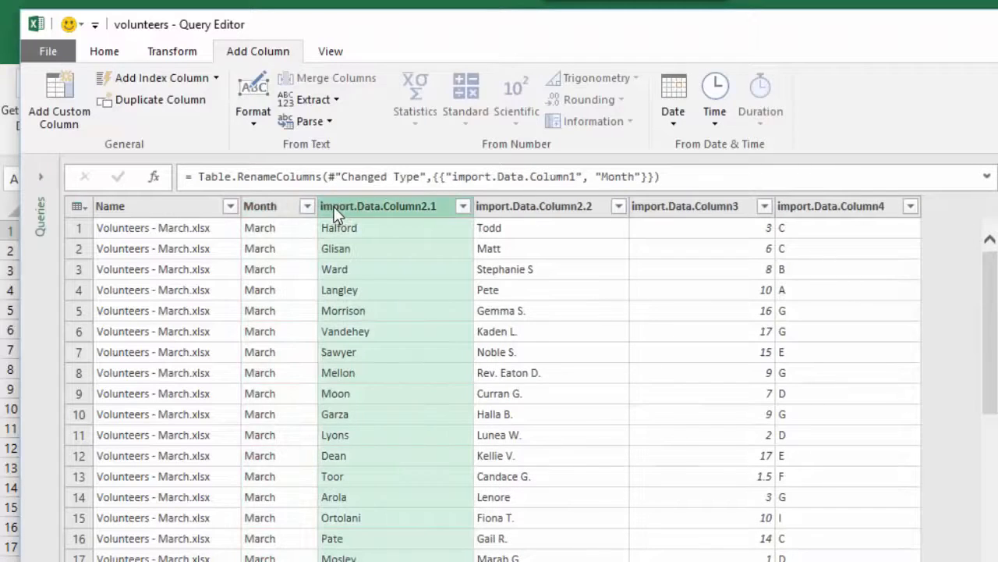
{"action": "double_click", "coordinate": [335, 207]}
{"action": "type", "text": "L"}
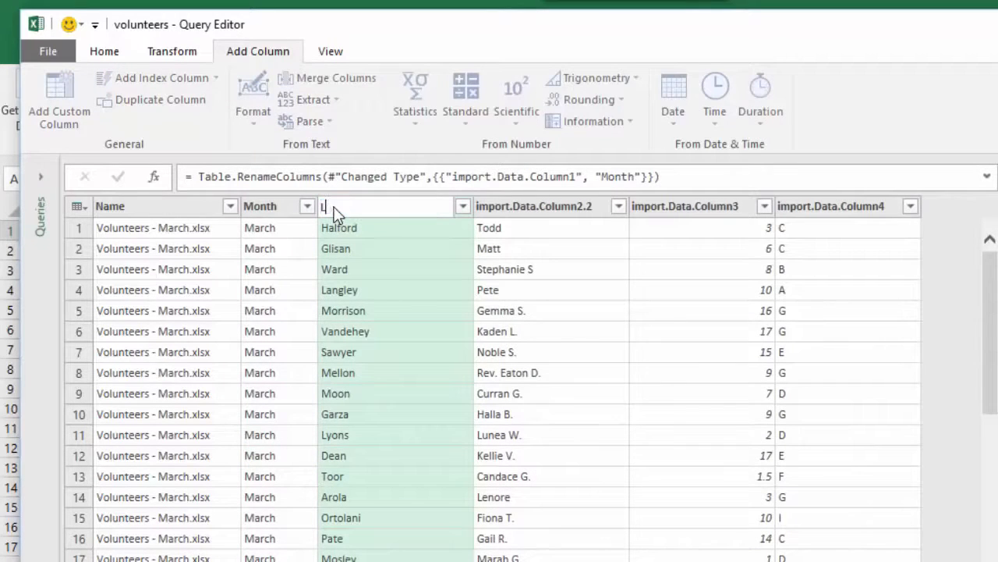
{"action": "type", "text": "Ast Name"}
{"action": "key", "text": "Delete"}
{"action": "type", "text": "a"}
{"action": "key", "text": "Return"}
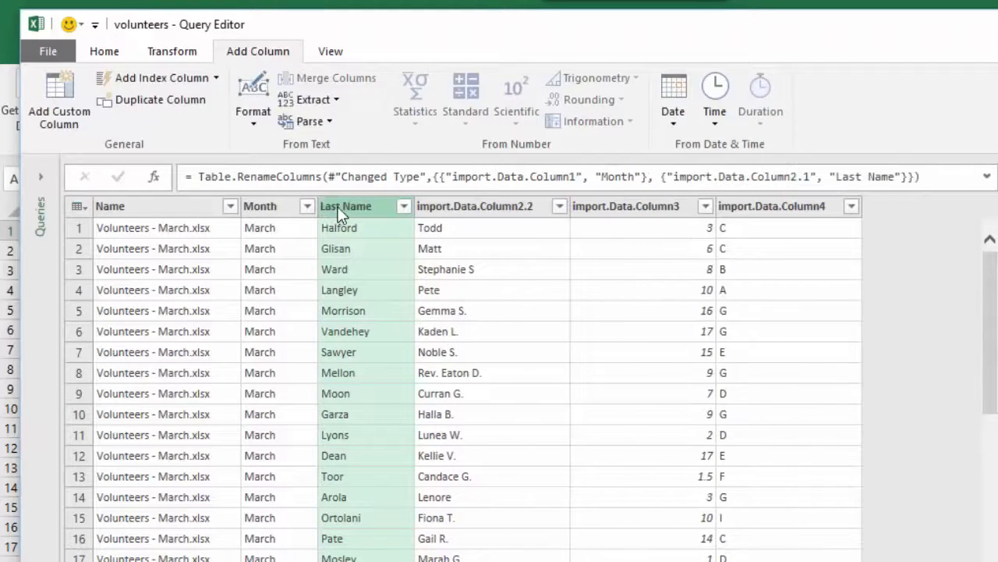
Step: Rename the import.Data.Column2.2 column to First Name and the import.Data.Column3 column to Hours
{"action": "double_click", "coordinate": [445, 213]}
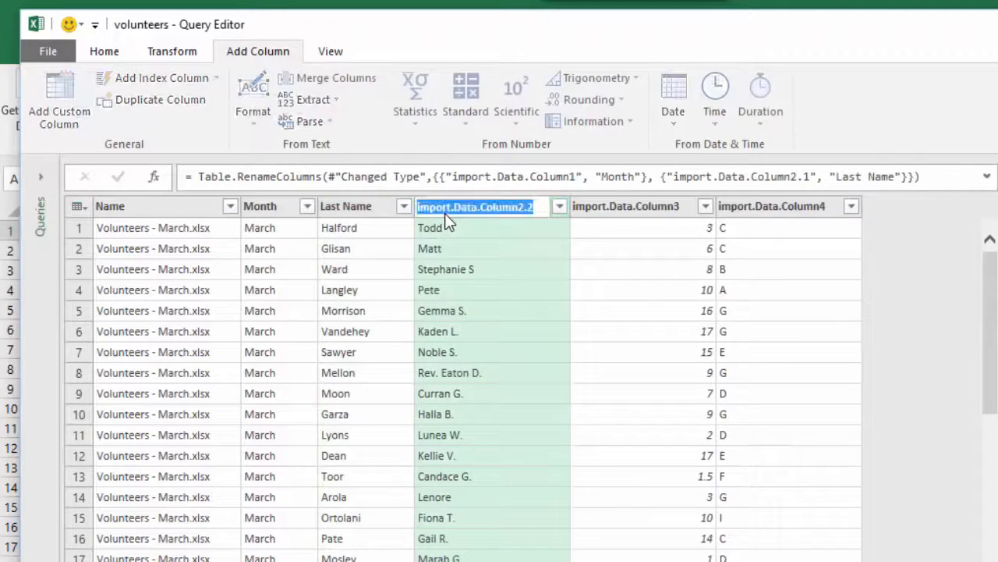
{"action": "type", "text": "First Name"}
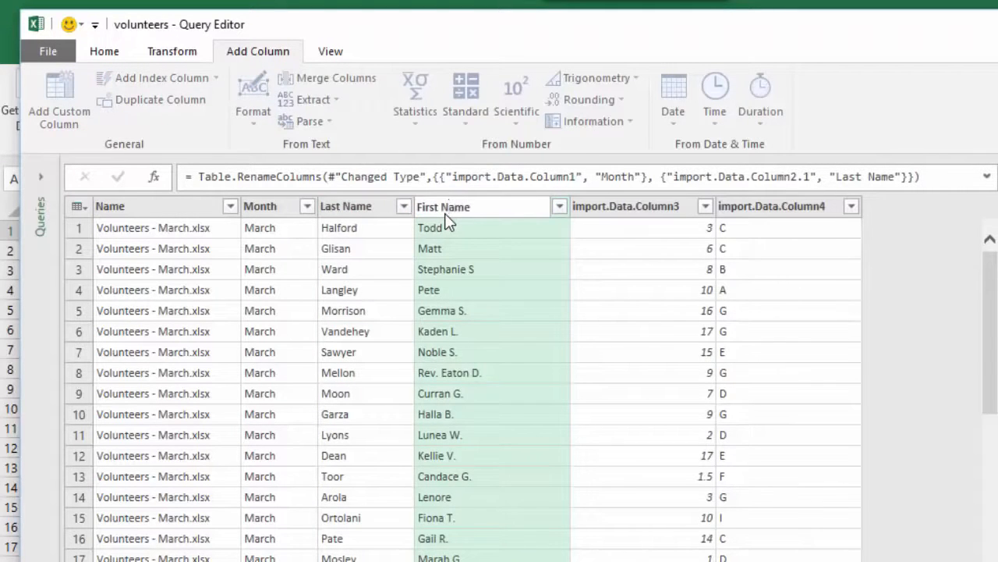
{"action": "key", "text": "Return"}
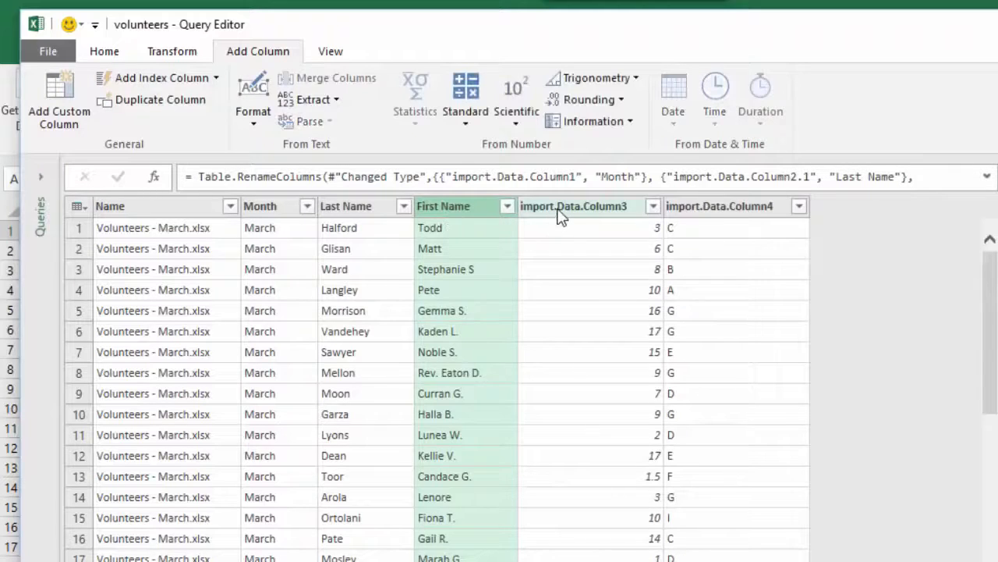
{"action": "double_click", "coordinate": [559, 211]}
{"action": "type", "text": "Hours"}
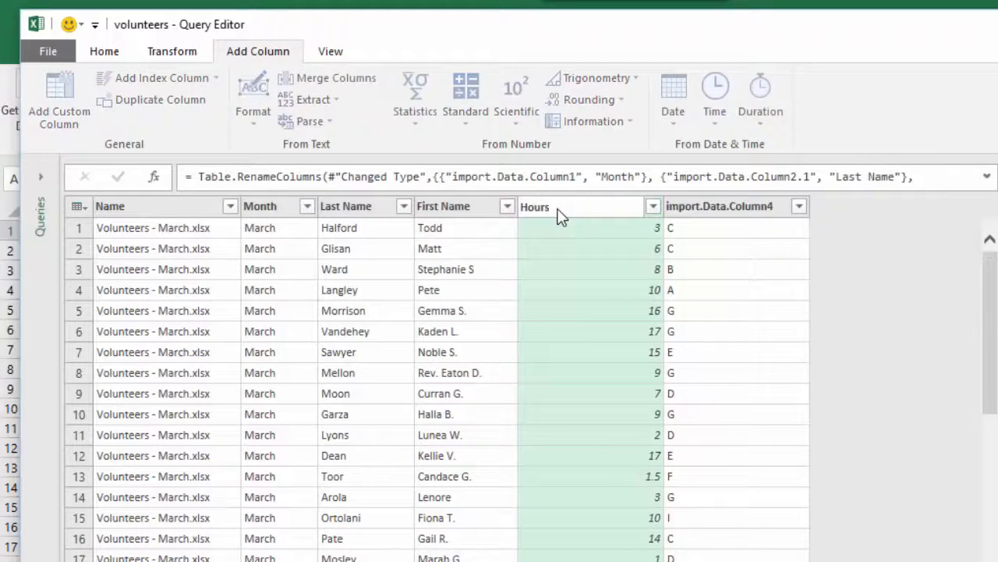
{"action": "key", "text": "Return"}
Step: Rename the import.Data.Column4 column to Location
{"action": "double_click", "coordinate": [652, 209]}
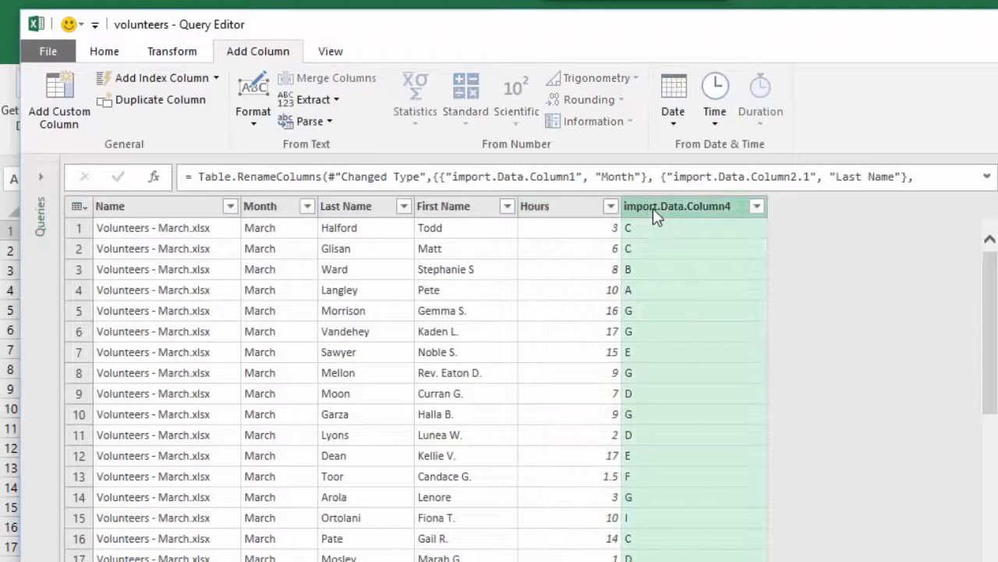
{"action": "type", "text": "Location"}
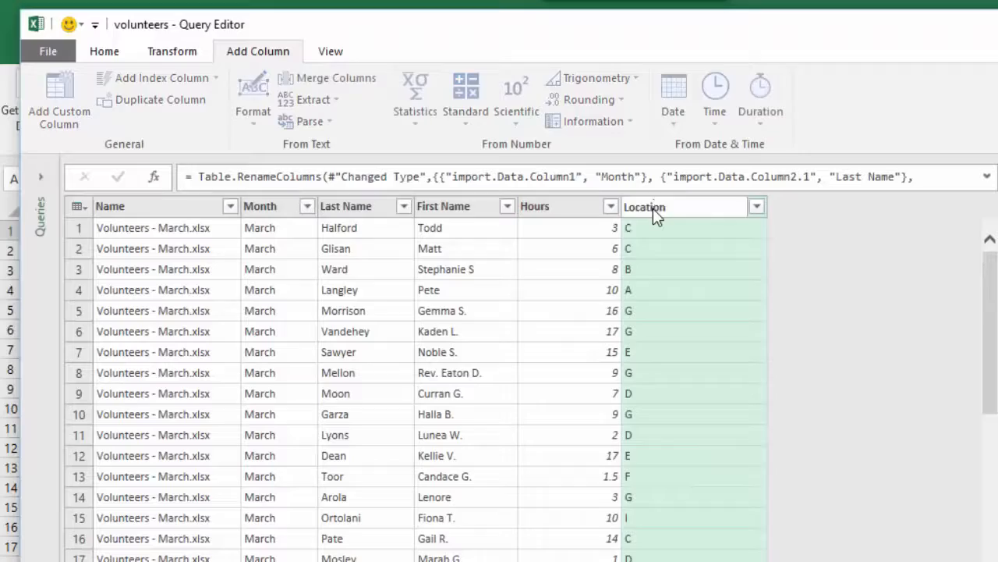
{"action": "key", "text": "Return"}
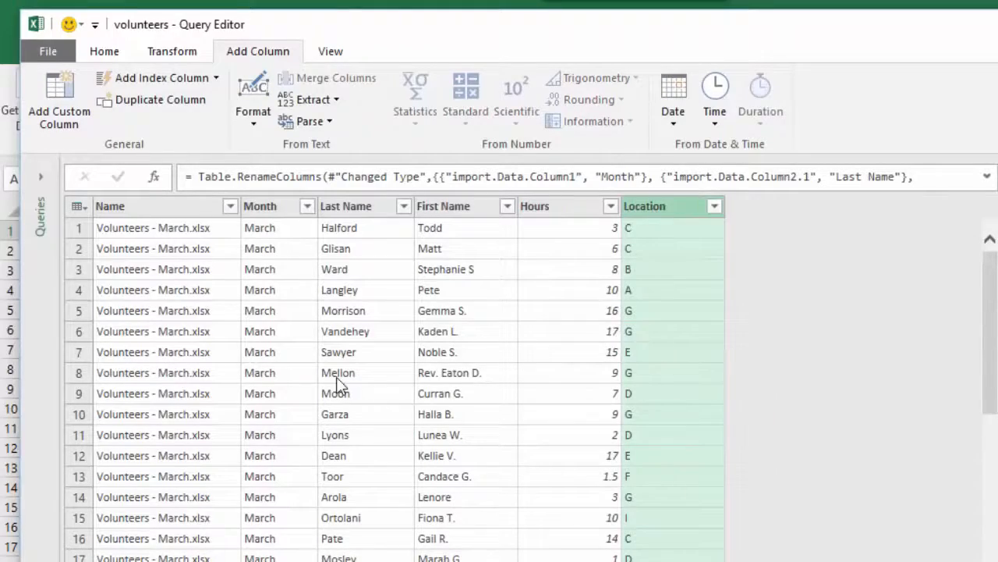
Step: Close the query editor, load the volunteers query into the workbook and widen the Workbook Queries pane
{"action": "scroll", "coordinate": [336, 377], "scroll_direction": "down", "scroll_amount": 4}
{"action": "scroll", "coordinate": [336, 376], "scroll_direction": "down", "scroll_amount": 4}
{"action": "scroll", "coordinate": [337, 377], "scroll_direction": "up", "scroll_amount": 9}
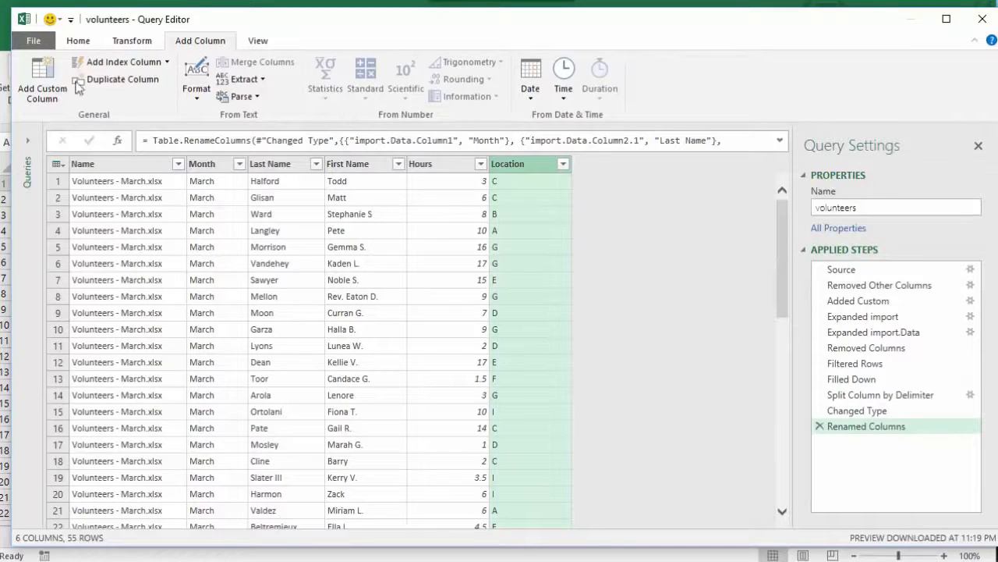
{"action": "left_click", "coordinate": [35, 42]}
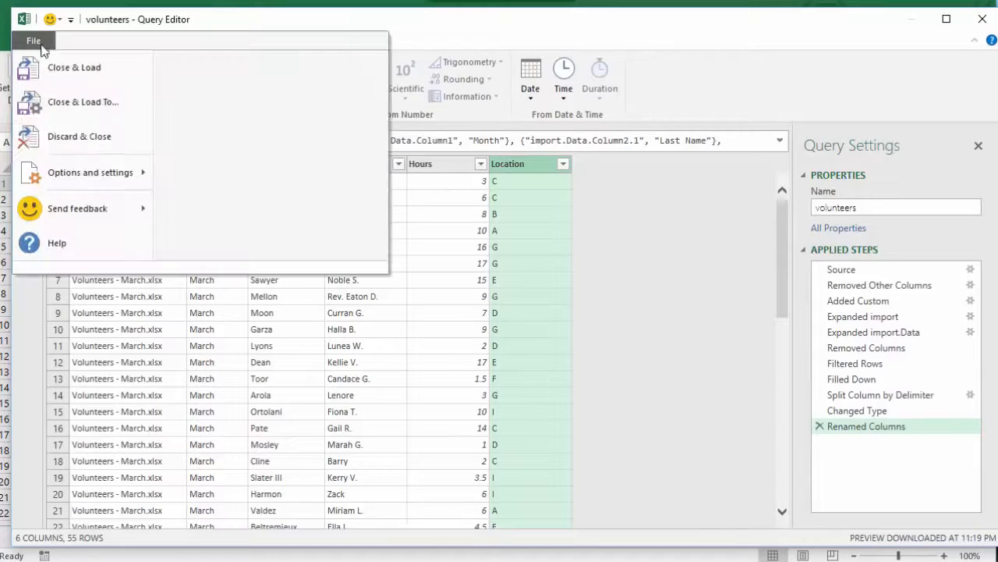
{"action": "left_click", "coordinate": [69, 70]}
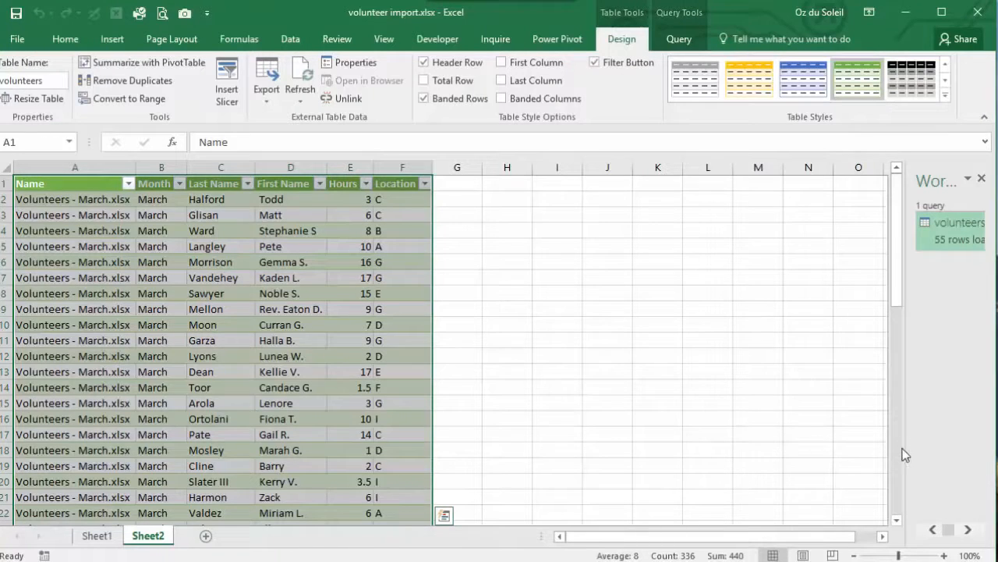
{"action": "left_click_drag", "start_coordinate": [907, 457], "coordinate": [710, 418]}
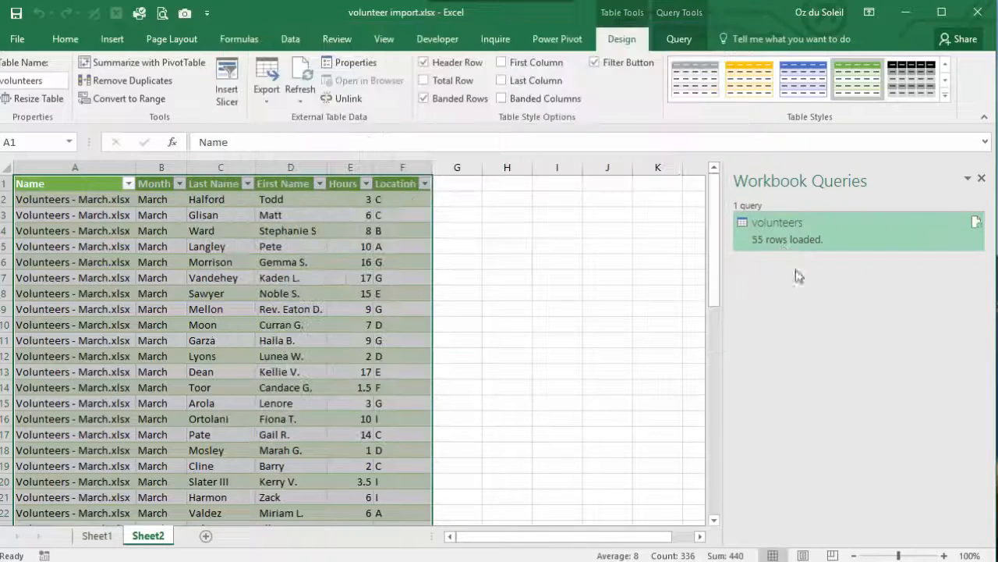
{"action": "scroll", "coordinate": [176, 287], "scroll_direction": "down", "scroll_amount": 10}
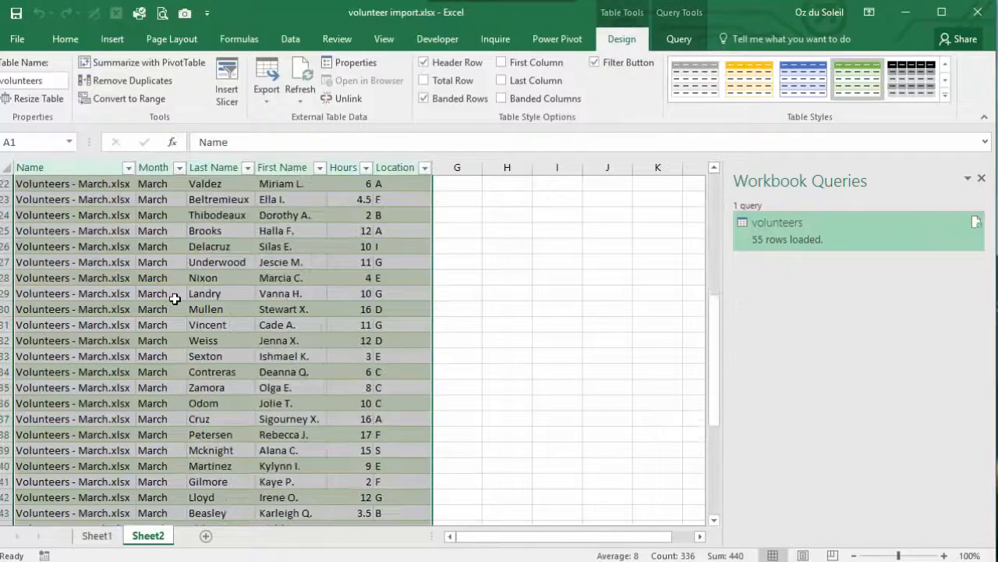
{"action": "scroll", "coordinate": [170, 321], "scroll_direction": "up", "scroll_amount": 10}
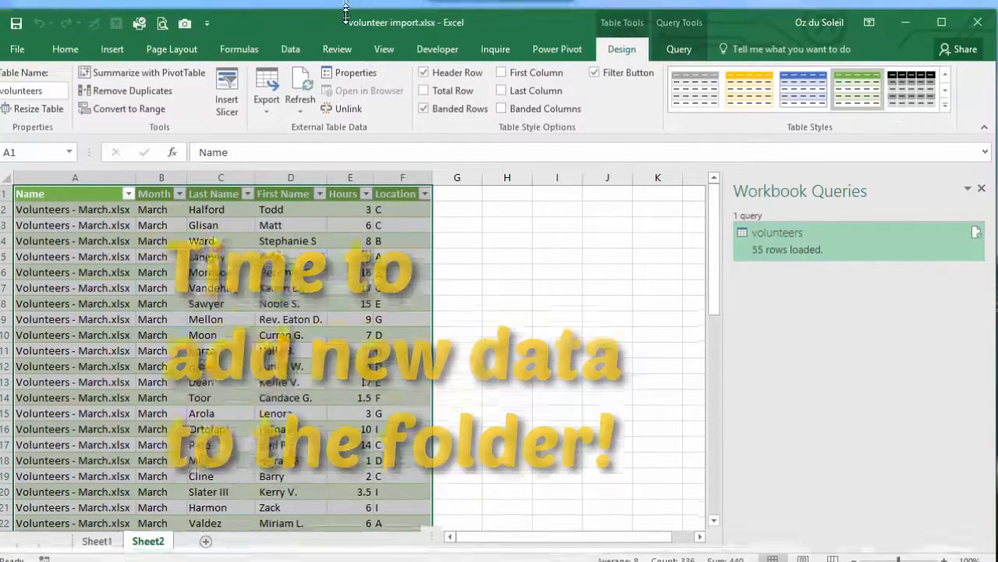
Step: Move the Volunteers - April.xlsx file from the desktop into the volunteers folder
{"action": "left_click_drag", "start_coordinate": [344, 5], "coordinate": [357, 189]}
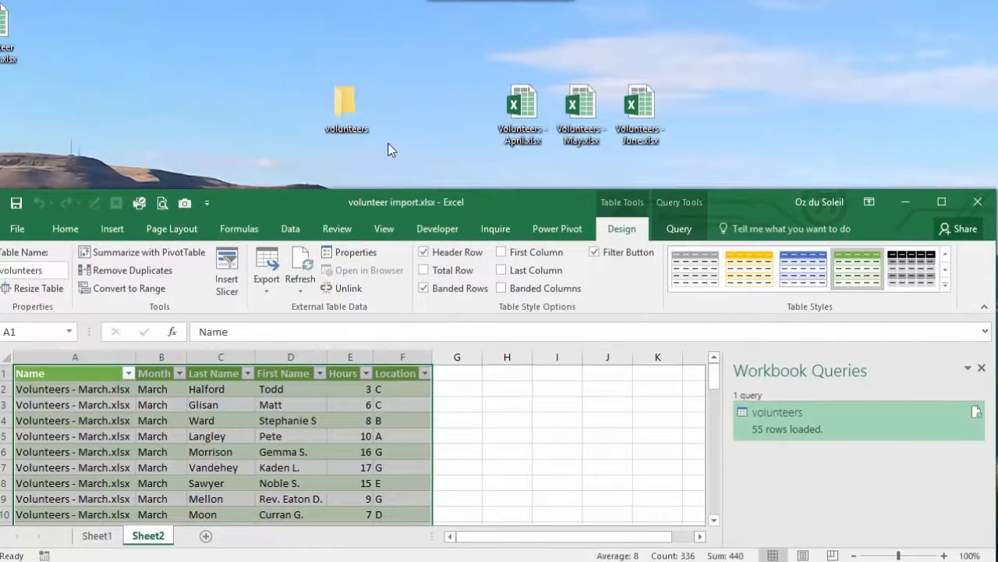
{"action": "left_click_drag", "start_coordinate": [523, 115], "coordinate": [349, 125]}
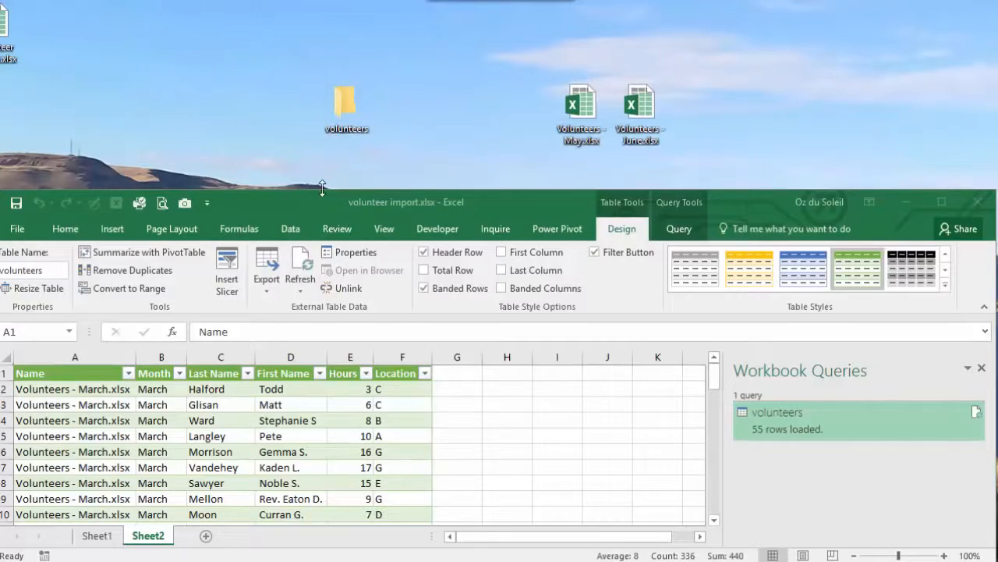
{"action": "left_click_drag", "start_coordinate": [323, 191], "coordinate": [326, 5]}
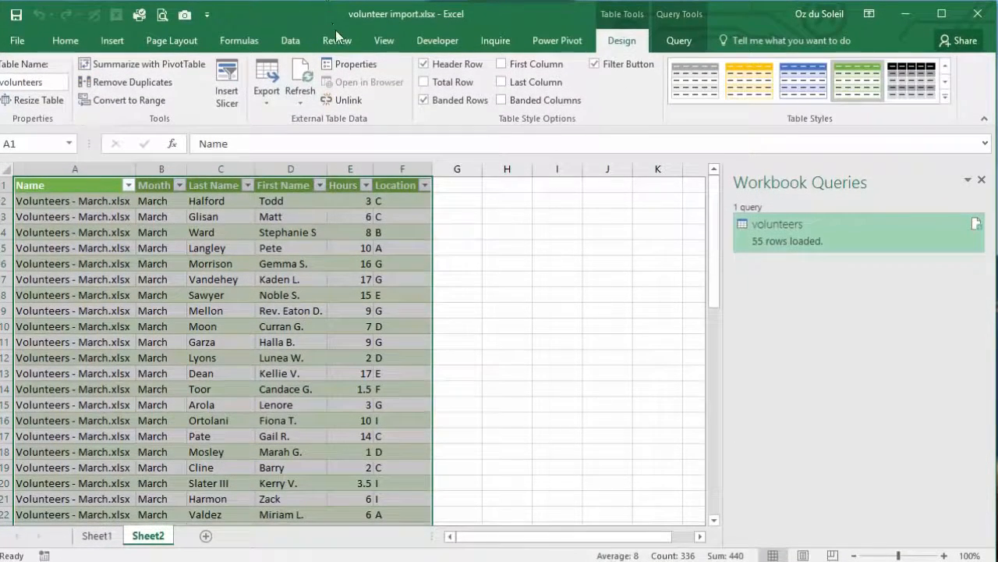
Step: Refresh the volunteers query and check the April and March rows in the loaded table
{"action": "left_click", "coordinate": [391, 326]}
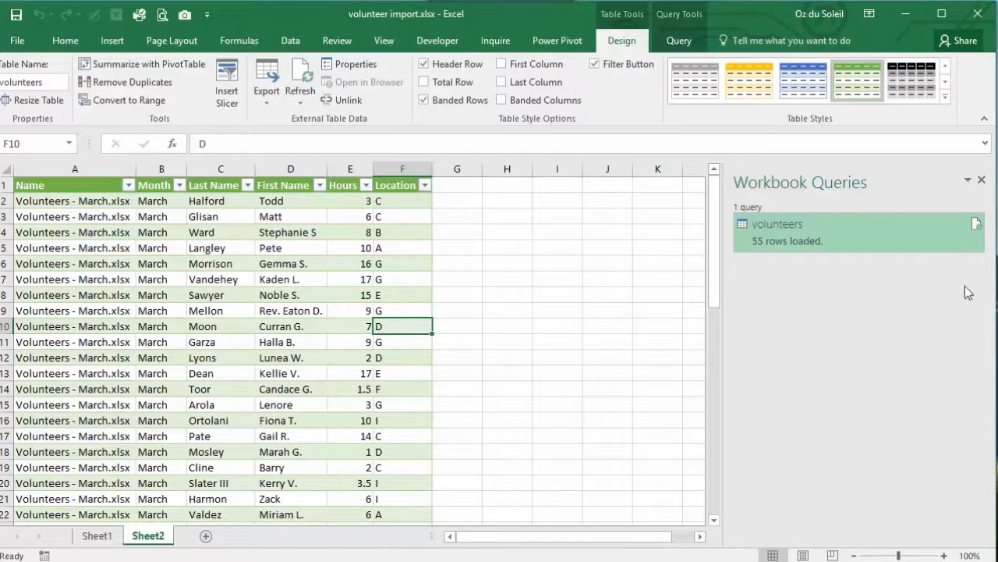
{"action": "mouse_move", "coordinate": [975, 234]}
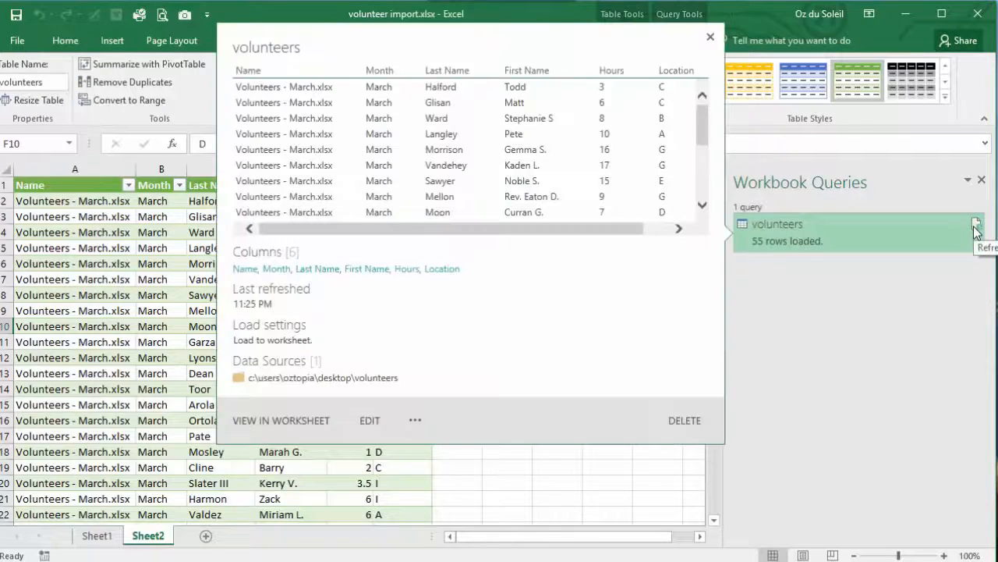
{"action": "right_click", "coordinate": [945, 227]}
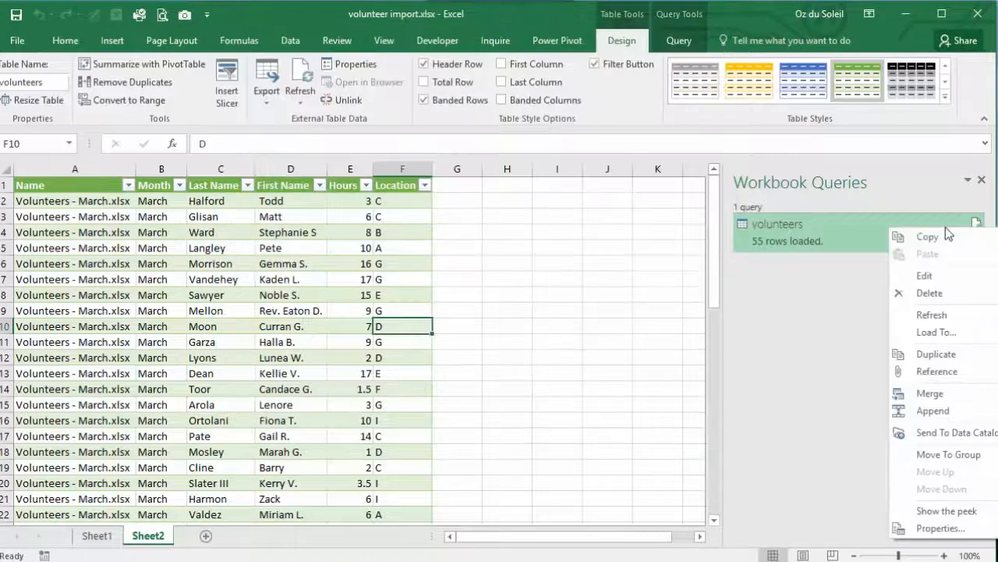
{"action": "left_click", "coordinate": [924, 317]}
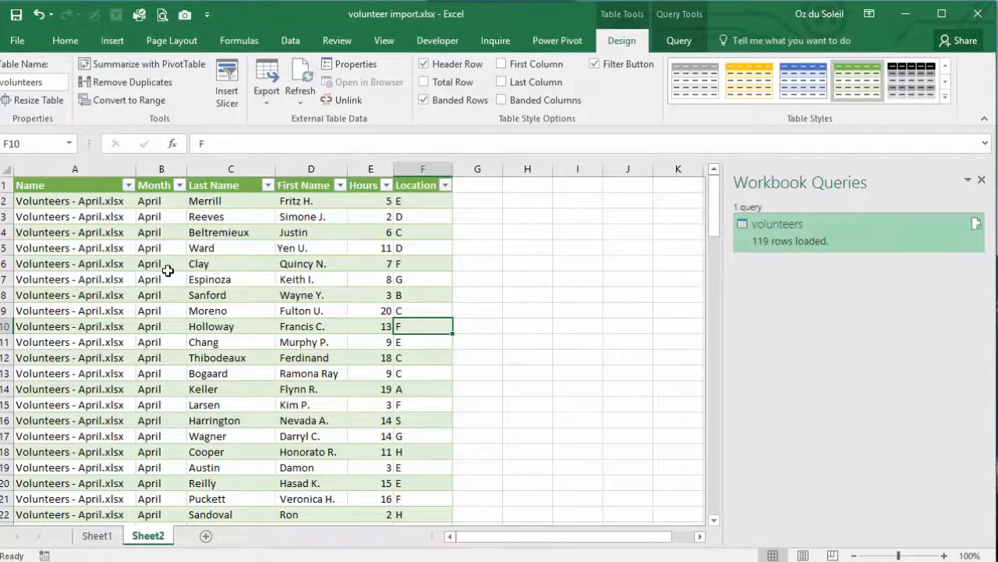
{"action": "scroll", "coordinate": [167, 271], "scroll_direction": "down", "scroll_amount": 20}
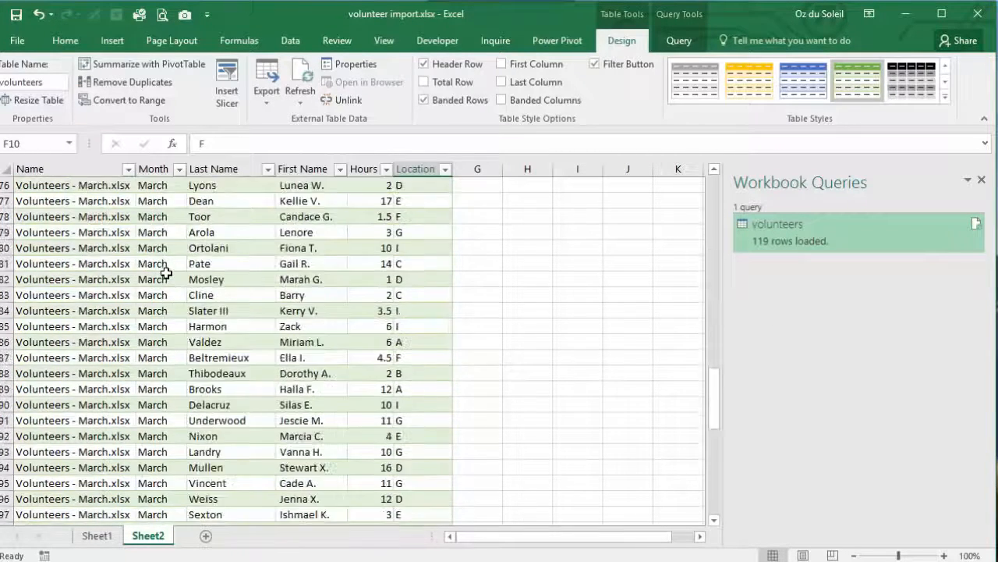
{"action": "scroll", "coordinate": [164, 353], "scroll_direction": "up", "scroll_amount": 20}
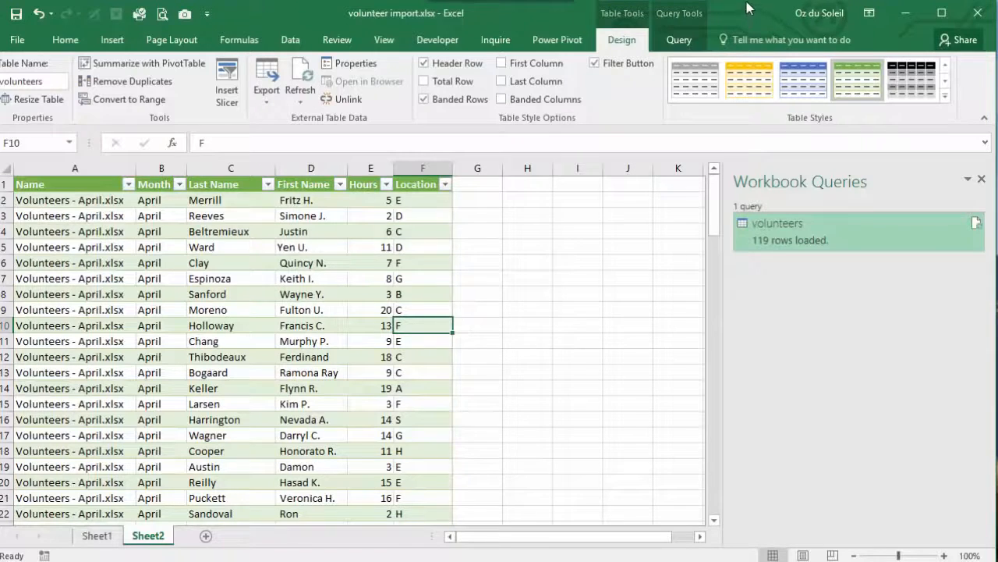
Step: Move the Volunteers - May.xlsx and Volunteers - June.xlsx files into the volunteers folder and refresh the volunteers query
{"action": "left_click_drag", "start_coordinate": [745, 4], "coordinate": [752, 147]}
{"action": "mouse_move", "coordinate": [769, 98]}
{"action": "left_mouse_down"}
{"action": "mouse_move", "coordinate": [561, 116]}
{"action": "mouse_move", "coordinate": [361, 111]}
{"action": "left_mouse_up"}
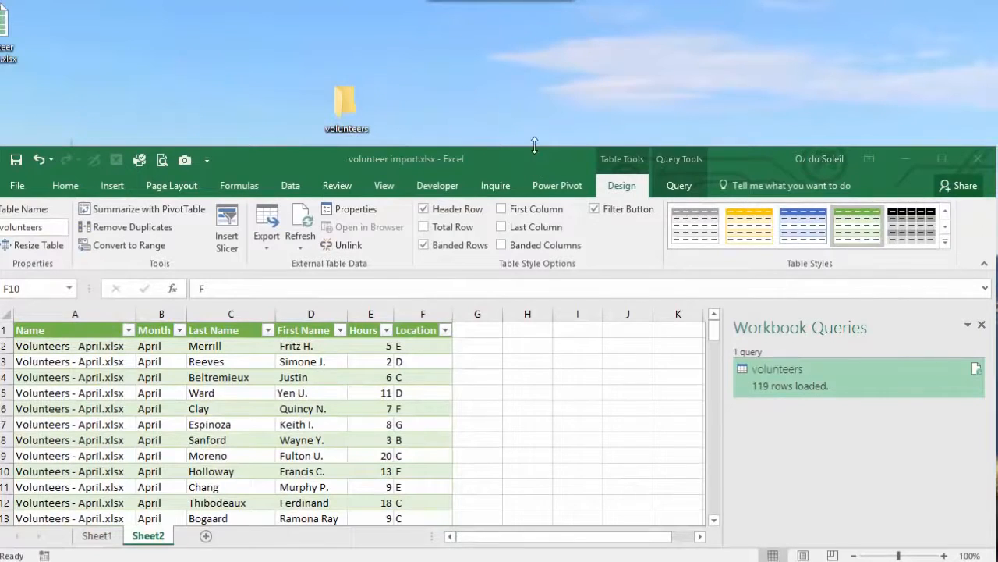
{"action": "left_click_drag", "start_coordinate": [534, 160], "coordinate": [539, 4]}
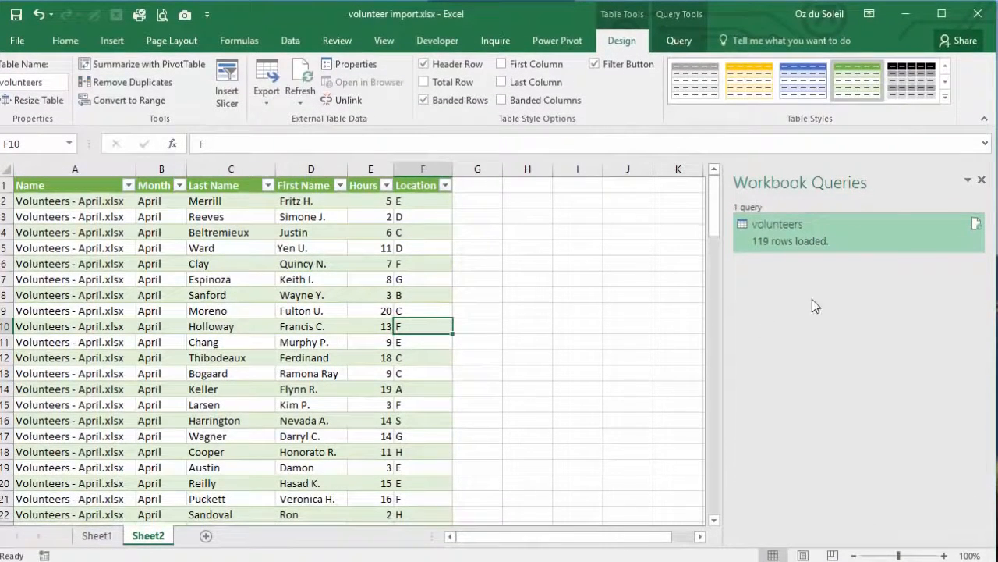
{"action": "right_click", "coordinate": [835, 231]}
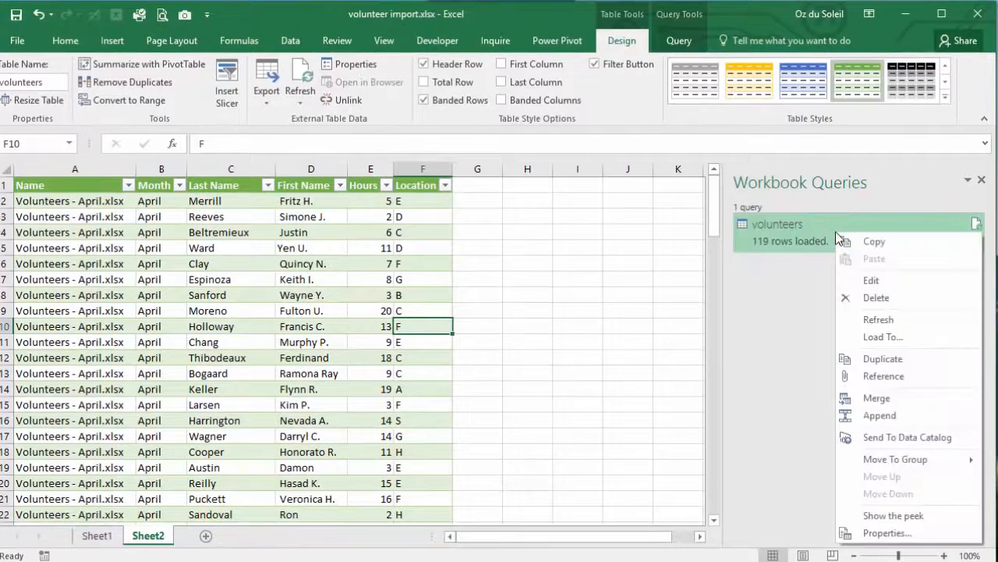
{"action": "left_click", "coordinate": [868, 320]}
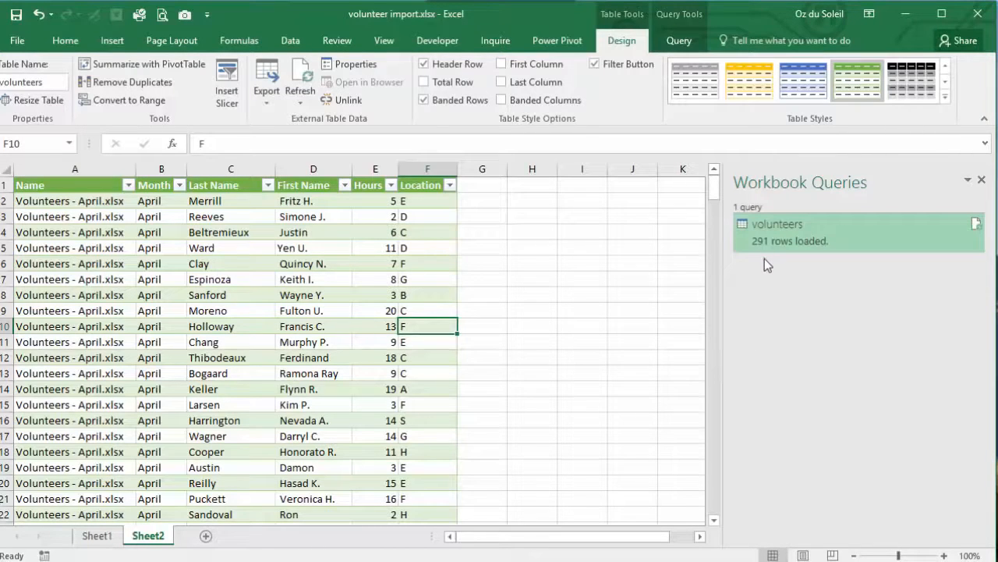
Step: Examine the refreshed volunteers table for the rows from each monthly file
{"action": "scroll", "coordinate": [201, 320], "scroll_direction": "down", "scroll_amount": 13}
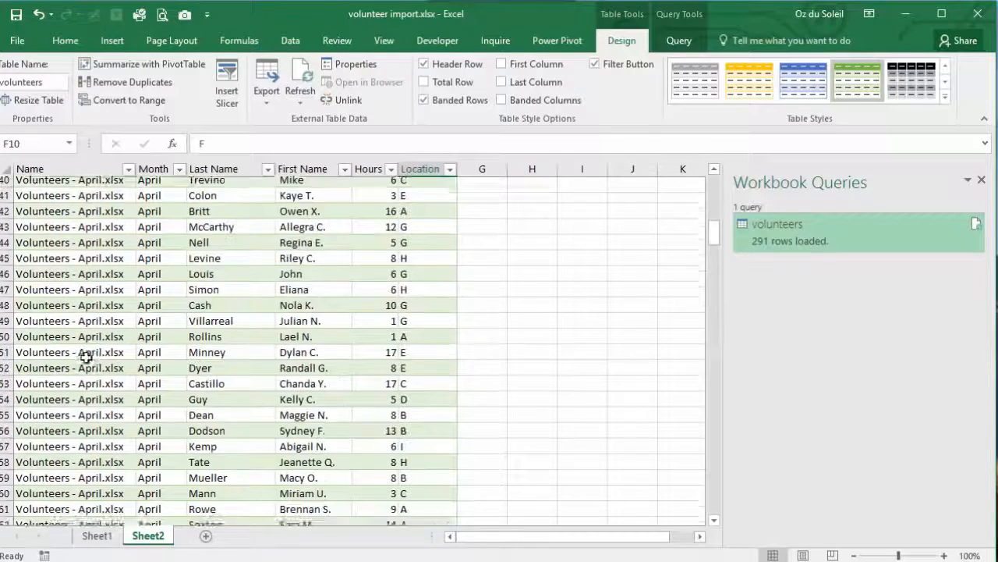
{"action": "scroll", "coordinate": [86, 356], "scroll_direction": "down", "scroll_amount": 8}
{"action": "scroll", "coordinate": [93, 331], "scroll_direction": "down", "scroll_amount": 20}
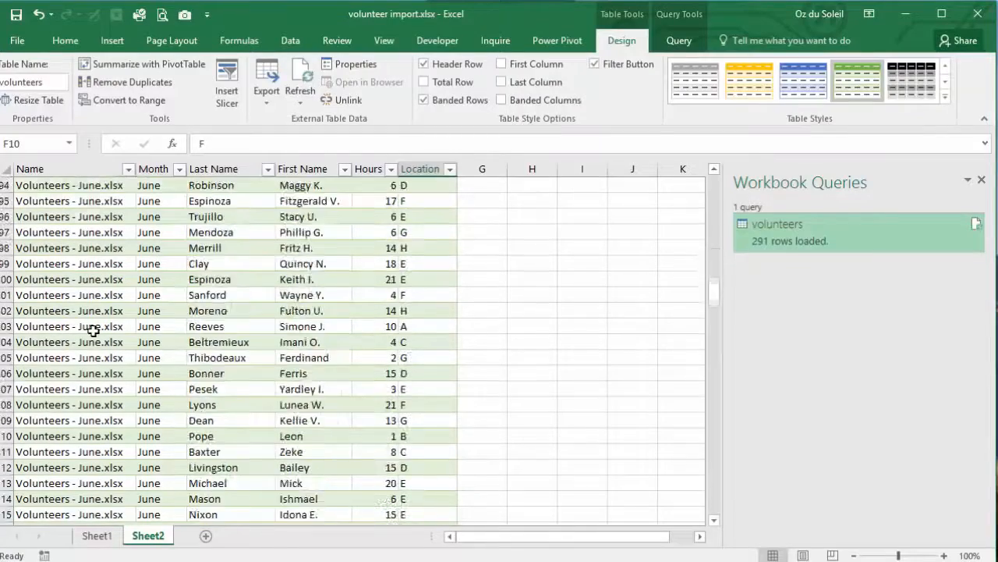
{"action": "scroll", "coordinate": [95, 413], "scroll_direction": "down", "scroll_amount": 20}
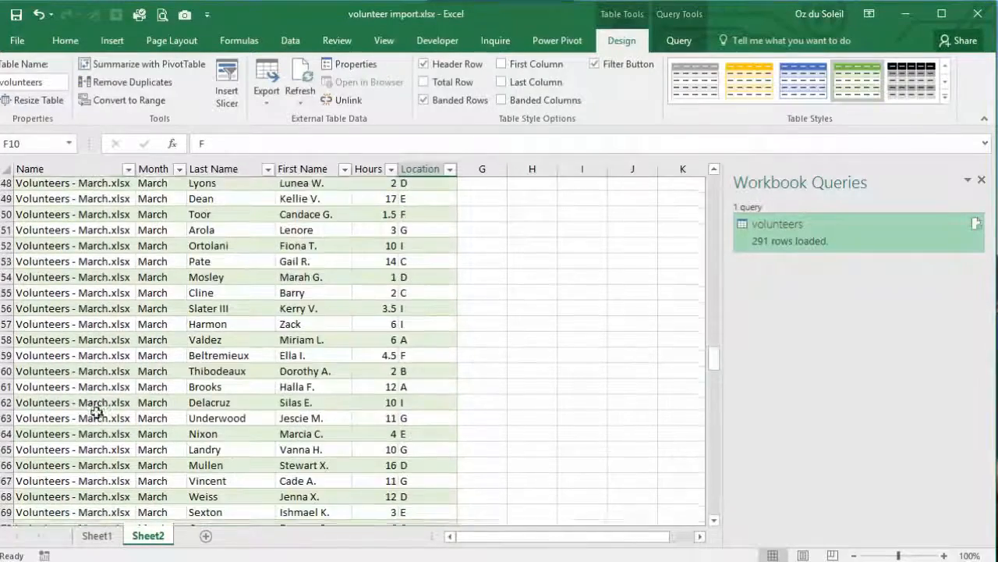
{"action": "scroll", "coordinate": [95, 413], "scroll_direction": "down", "scroll_amount": 6}
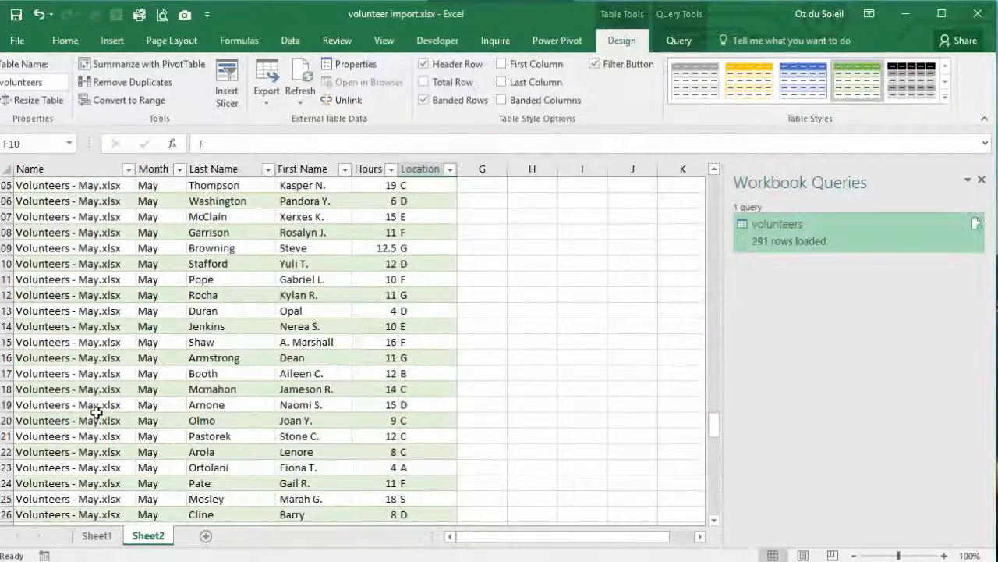
{"action": "scroll", "coordinate": [95, 414], "scroll_direction": "up", "scroll_amount": 19}
{"action": "scroll", "coordinate": [96, 413], "scroll_direction": "up", "scroll_amount": 20}
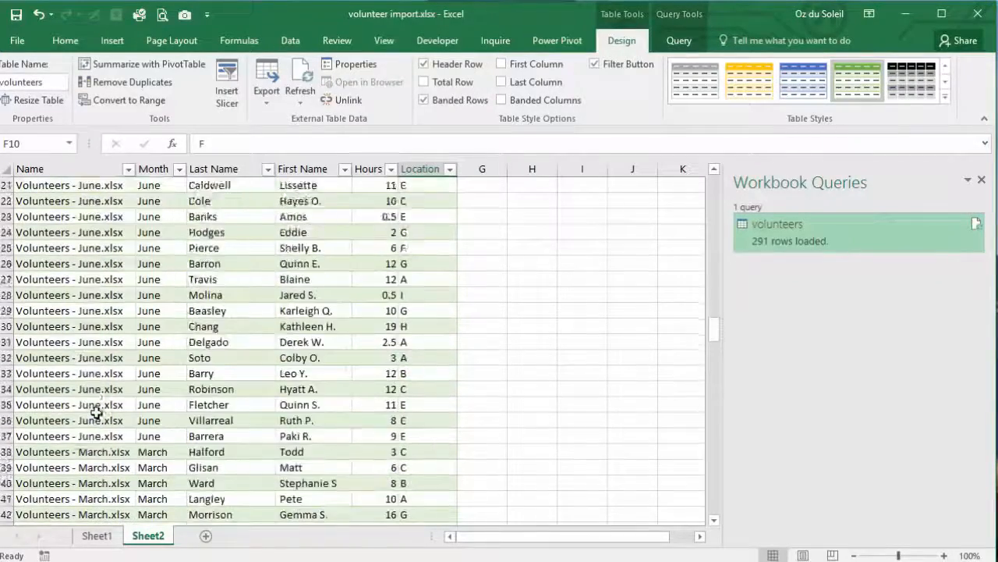
{"action": "scroll", "coordinate": [95, 414], "scroll_direction": "up", "scroll_amount": 11}
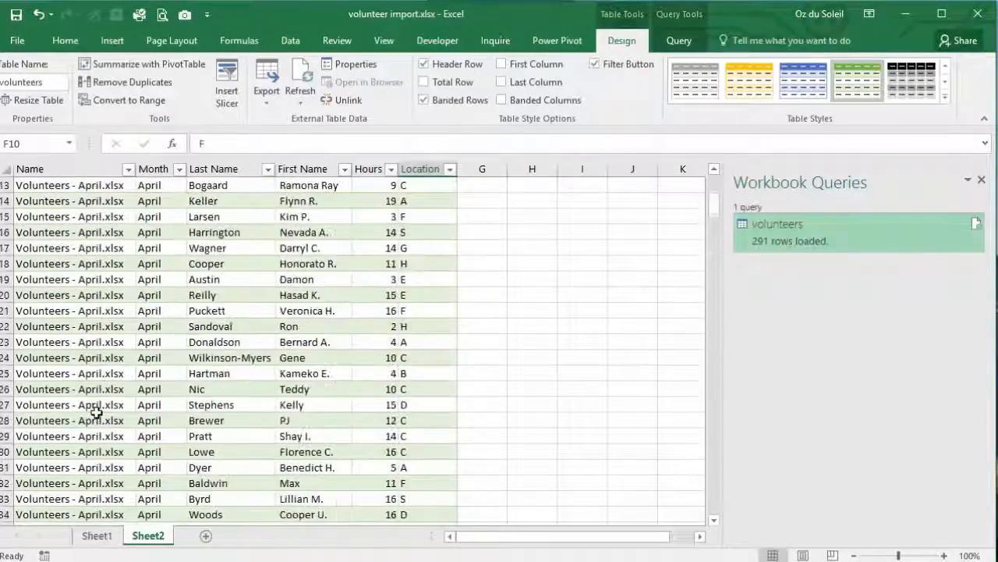
{"action": "scroll", "coordinate": [280, 342], "scroll_direction": "up", "scroll_amount": 4}
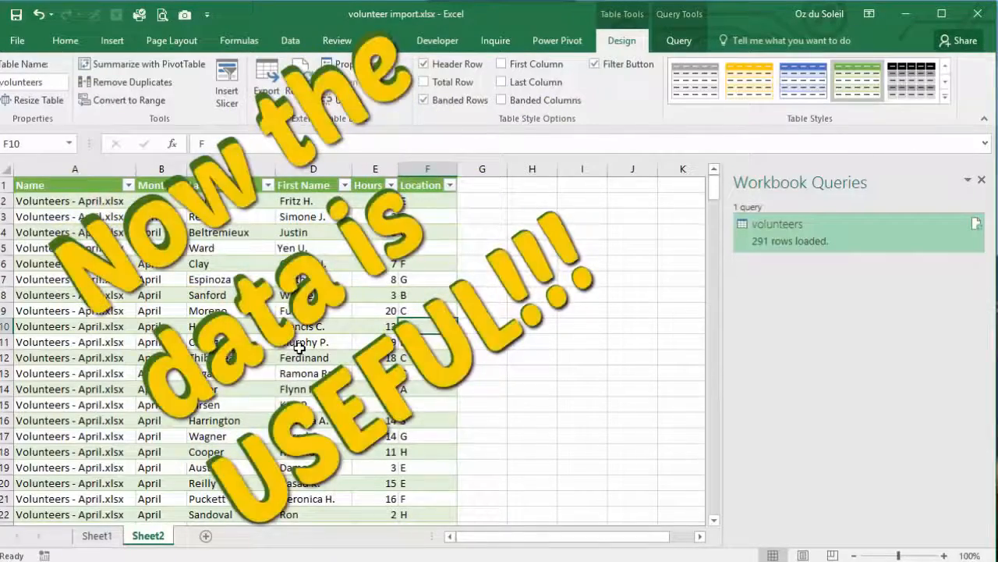
Step: Sort the volunteers table by Last Name from A to Z
{"action": "left_click", "coordinate": [234, 248]}
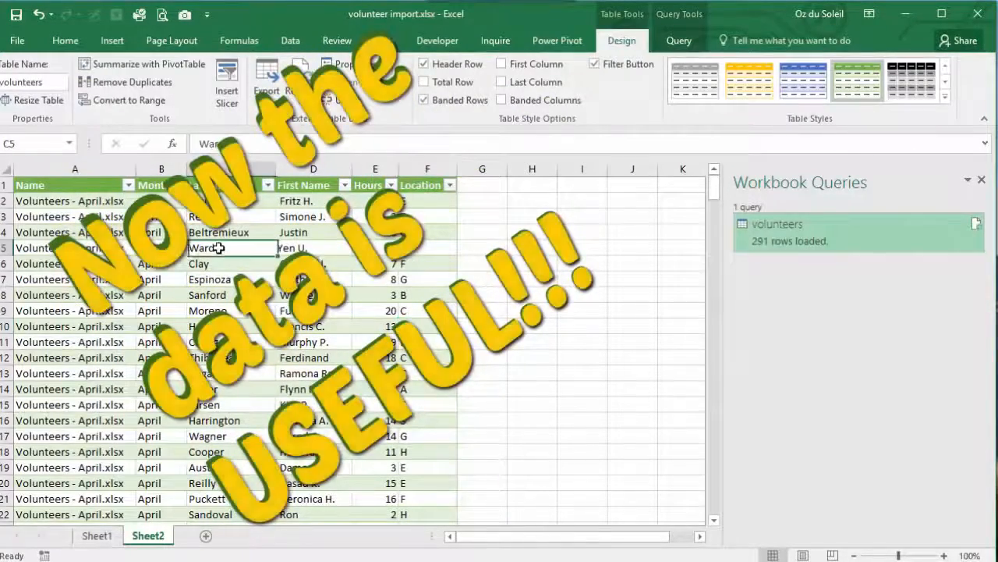
{"action": "left_click", "coordinate": [290, 41]}
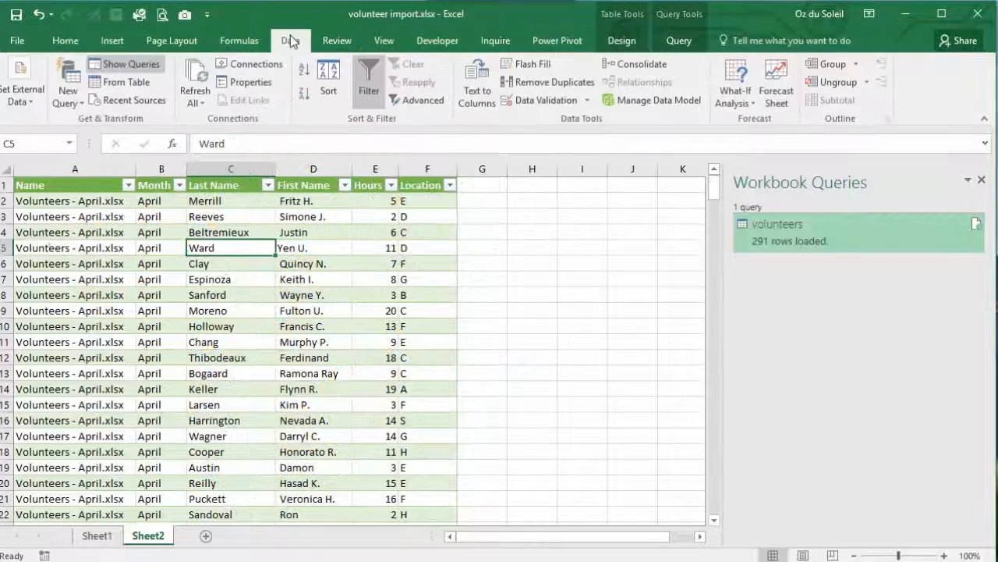
{"action": "left_click", "coordinate": [305, 75]}
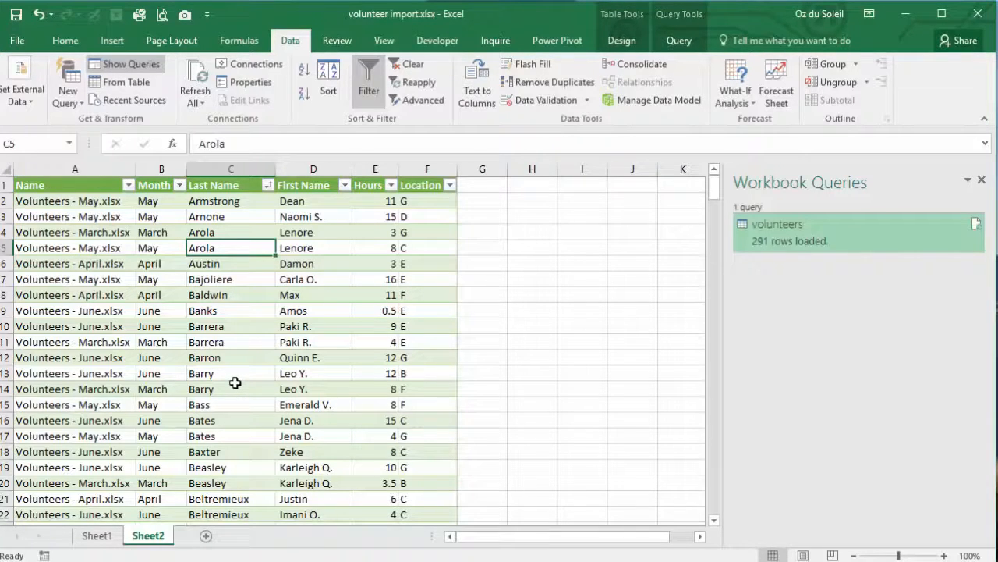
{"action": "left_click", "coordinate": [238, 388]}
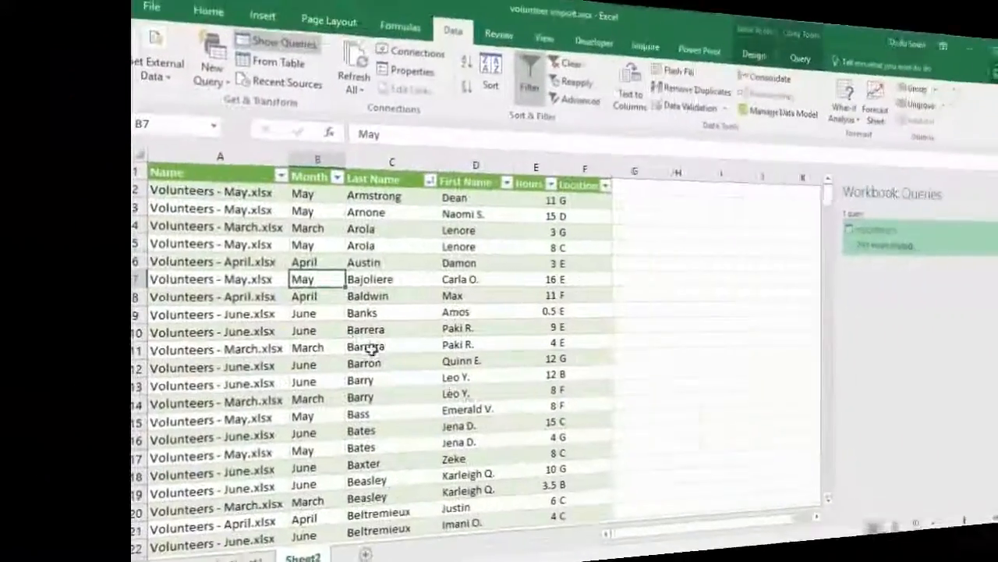
Step: Create a PivotTable from the volunteers table on a new worksheet and close the list of workbook queries
{"action": "left_click", "coordinate": [109, 309]}
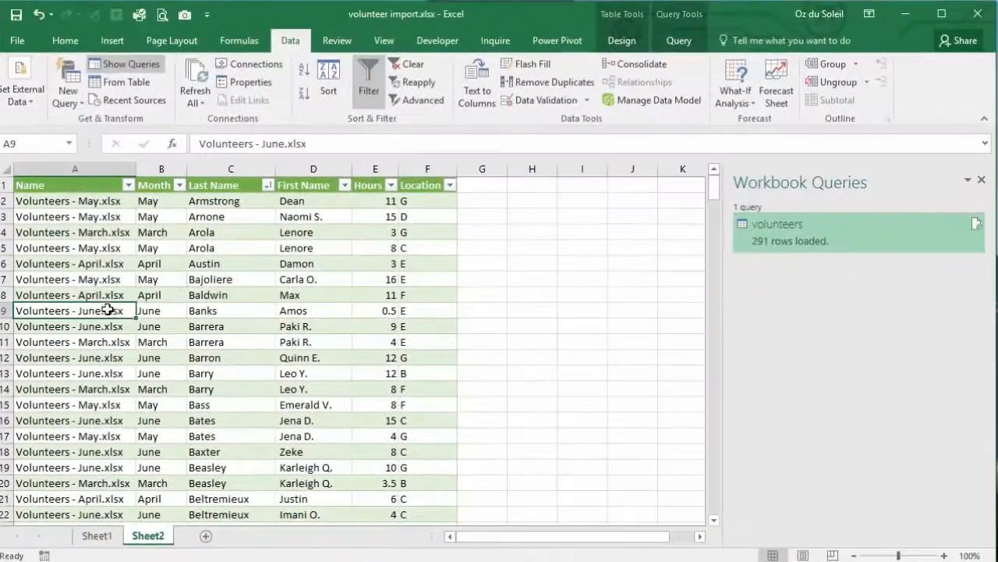
{"action": "left_click", "coordinate": [109, 40]}
{"action": "left_click", "coordinate": [18, 81]}
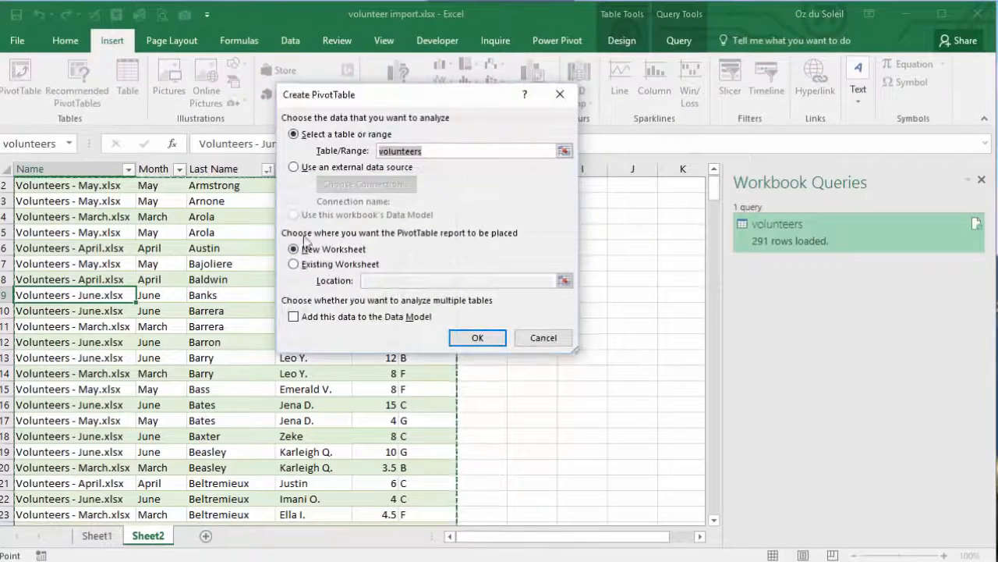
{"action": "left_click", "coordinate": [472, 338]}
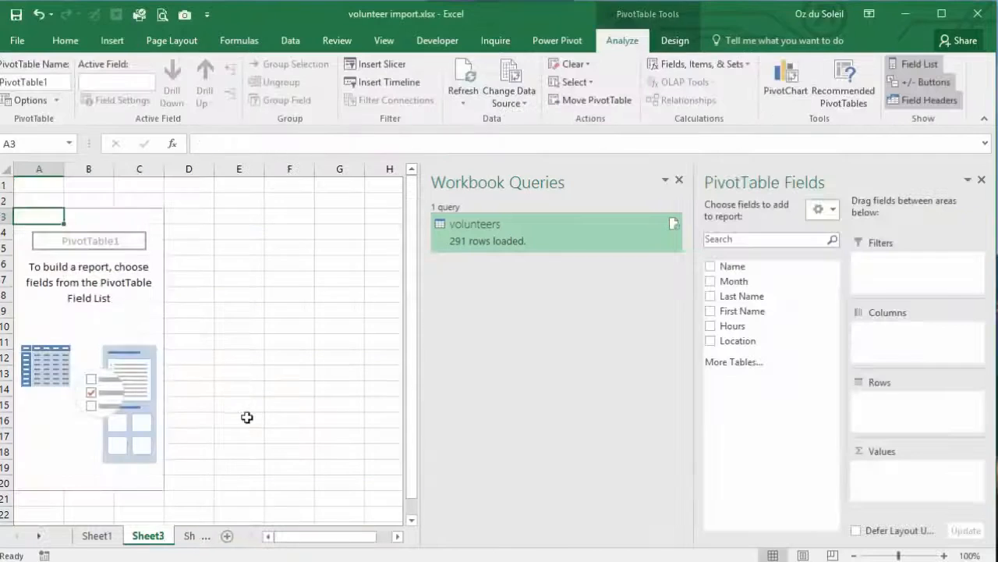
{"action": "left_click", "coordinate": [680, 180]}
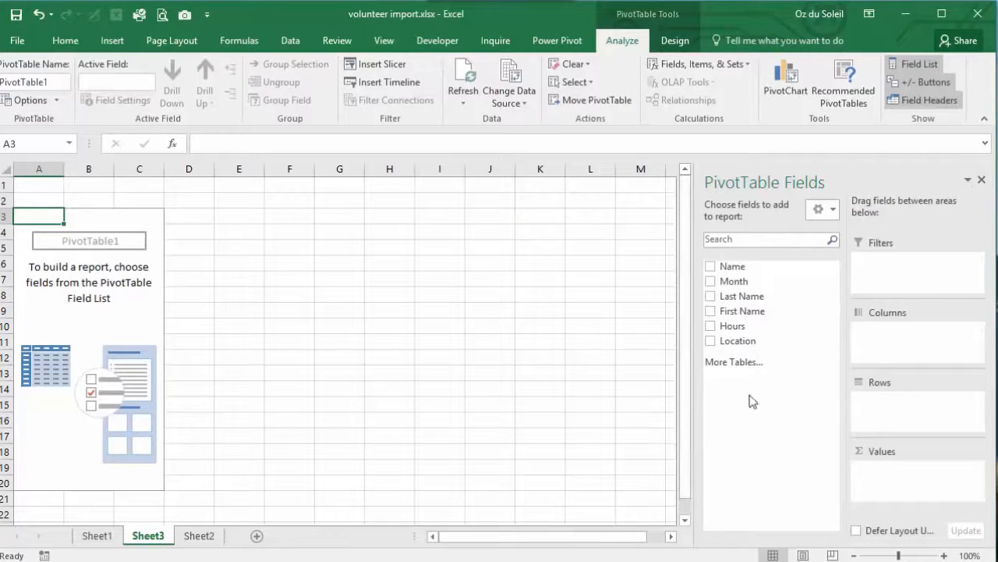
Step: Lay out the PivotTable with Month as columns, Sum of Hours as values and Location as rows
{"action": "left_click_drag", "start_coordinate": [733, 281], "coordinate": [877, 347]}
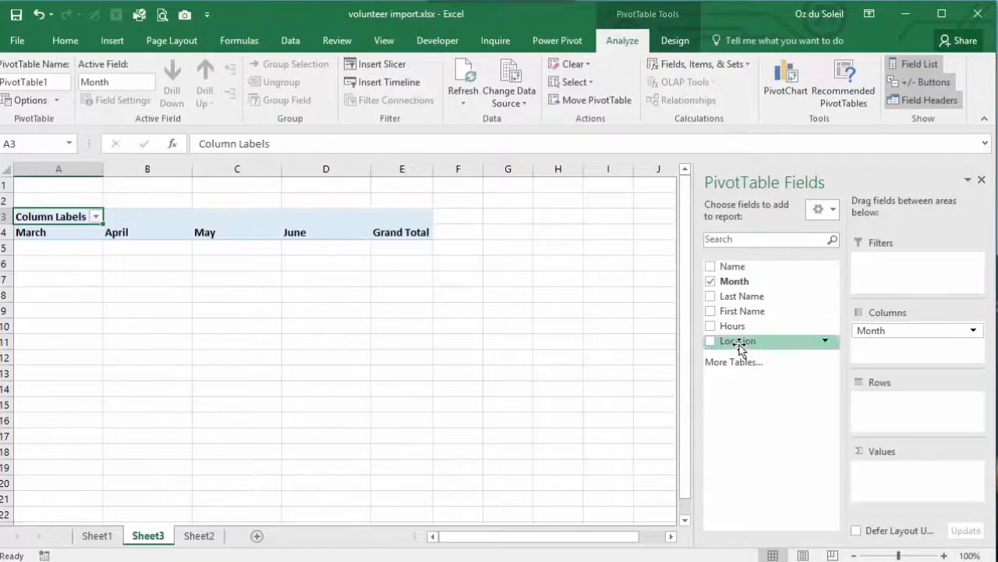
{"action": "left_click_drag", "start_coordinate": [733, 326], "coordinate": [895, 485]}
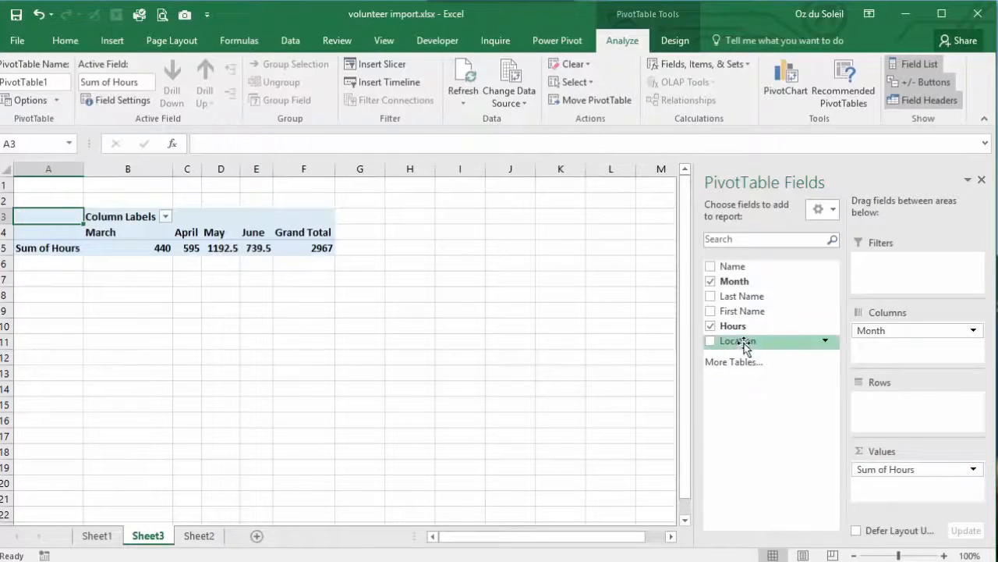
{"action": "left_click_drag", "start_coordinate": [744, 343], "coordinate": [874, 425]}
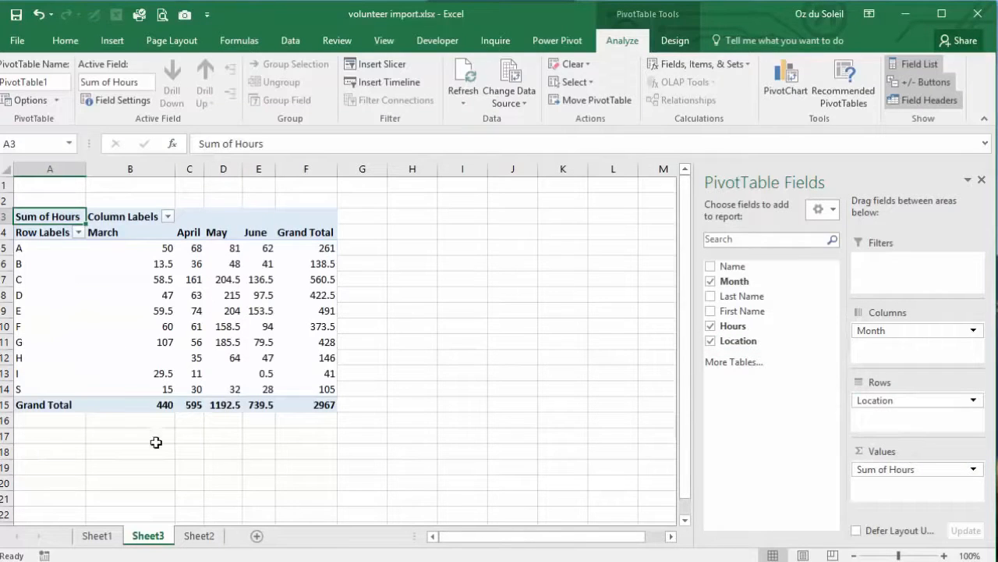
Step: Sort the PivotTable's locations by Grand Total from largest to smallest
{"action": "left_click", "coordinate": [310, 263]}
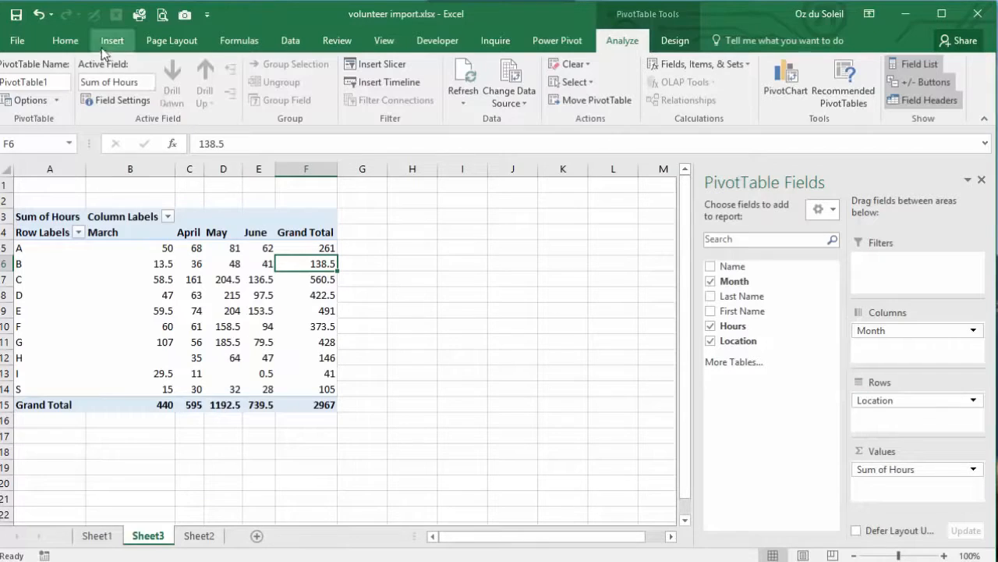
{"action": "left_click", "coordinate": [291, 41]}
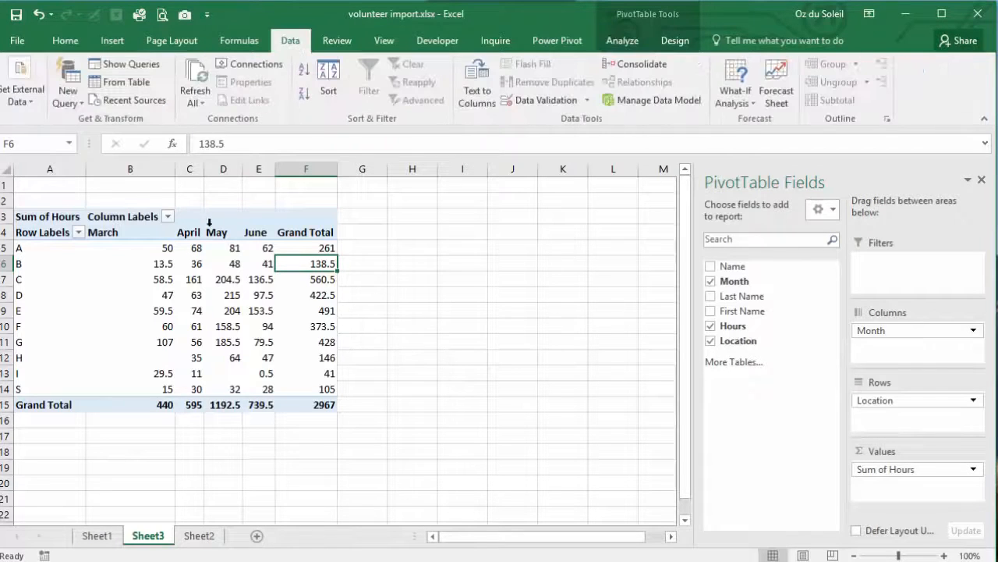
{"action": "left_click", "coordinate": [305, 93]}
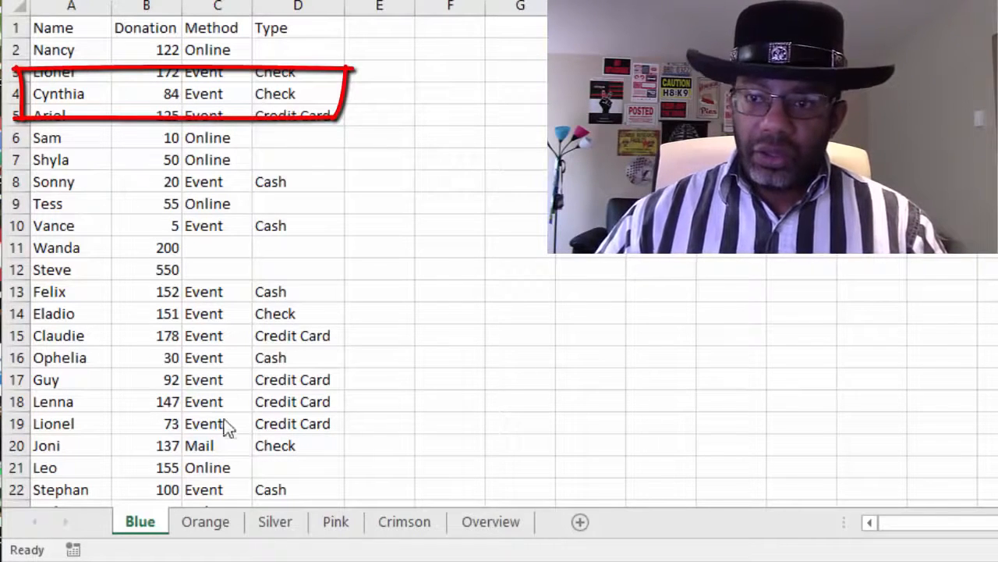
Step: Examine the Orange, Silver, Pink, Crimson and Overview sheets, and the Method and Type cells in rows 11 and 12 of Blue
{"action": "left_click", "coordinate": [206, 527]}
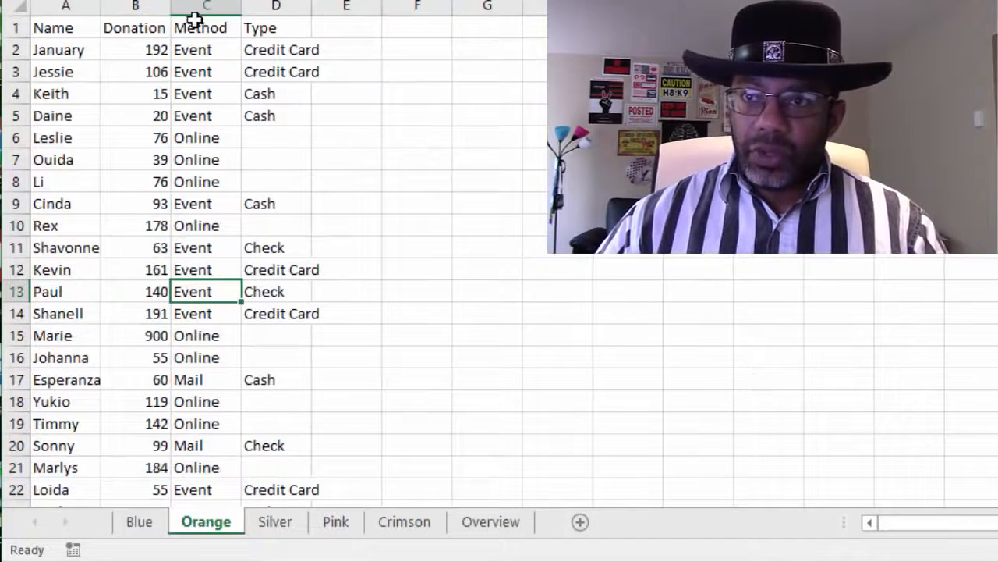
{"action": "left_click", "coordinate": [275, 530]}
{"action": "left_click", "coordinate": [328, 530]}
{"action": "left_click", "coordinate": [394, 528]}
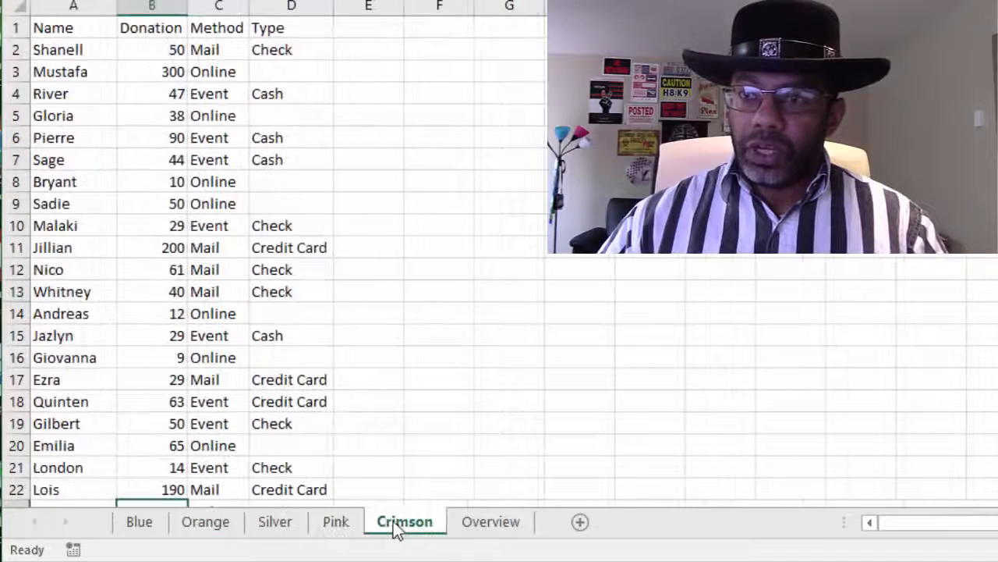
{"action": "left_click", "coordinate": [487, 522]}
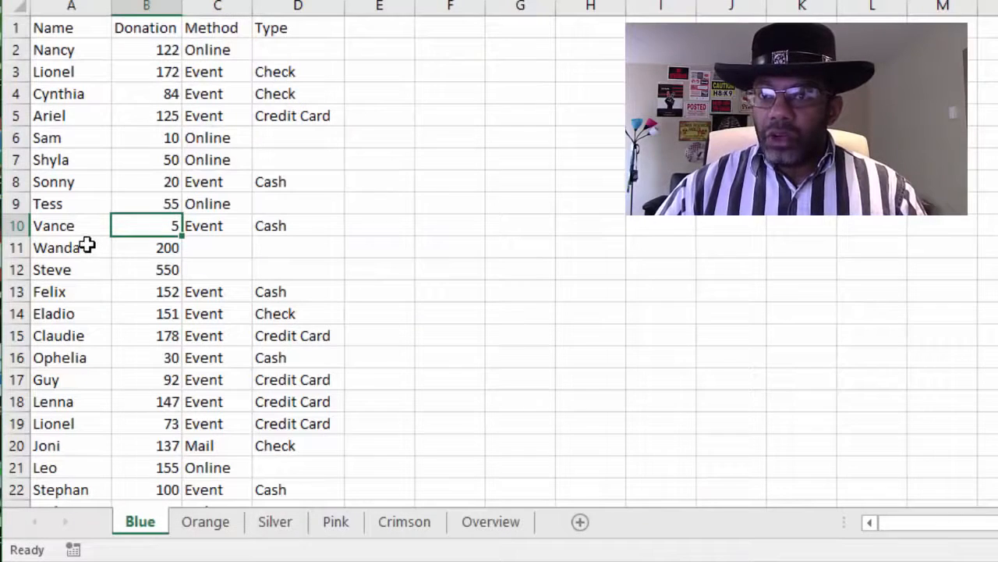
{"action": "left_click", "coordinate": [85, 247]}
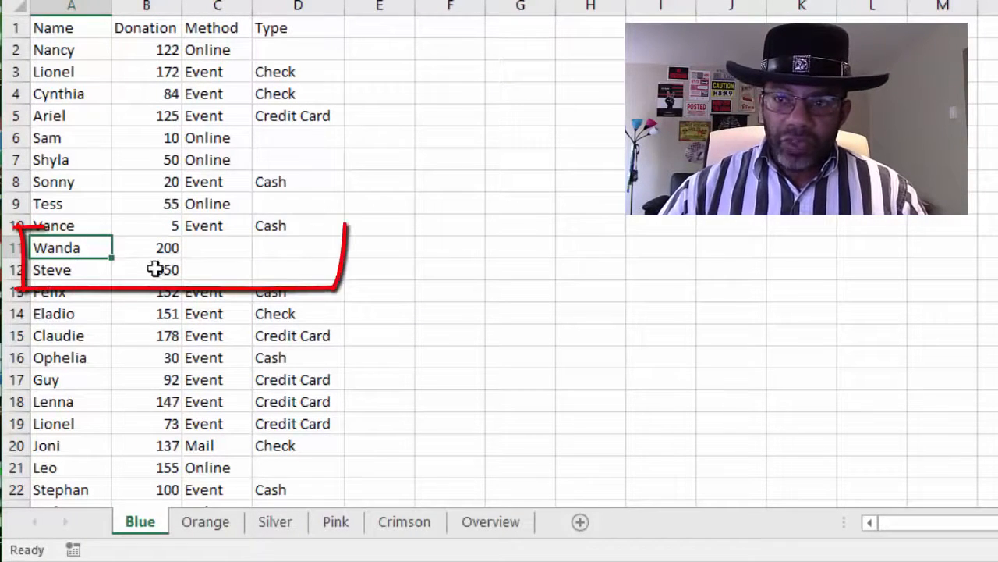
{"action": "left_click_drag", "start_coordinate": [206, 247], "coordinate": [303, 272]}
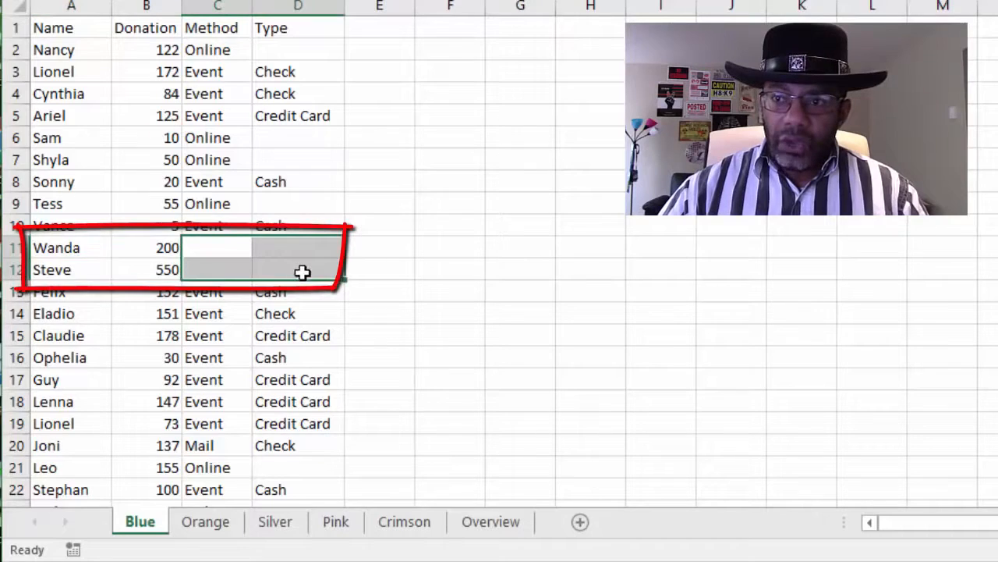
{"action": "left_click", "coordinate": [321, 401]}
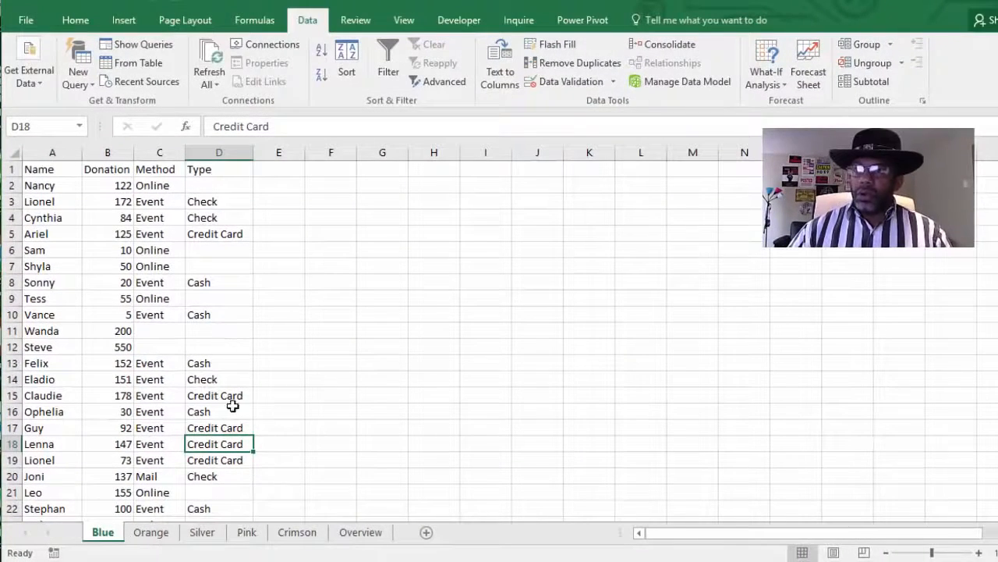
Step: Create a query from the workbook DonationsLists.xlsx, selecting the whole file rather than a single sheet, and open it for editing
{"action": "left_click", "coordinate": [83, 81]}
{"action": "mouse_move", "coordinate": [83, 113]}
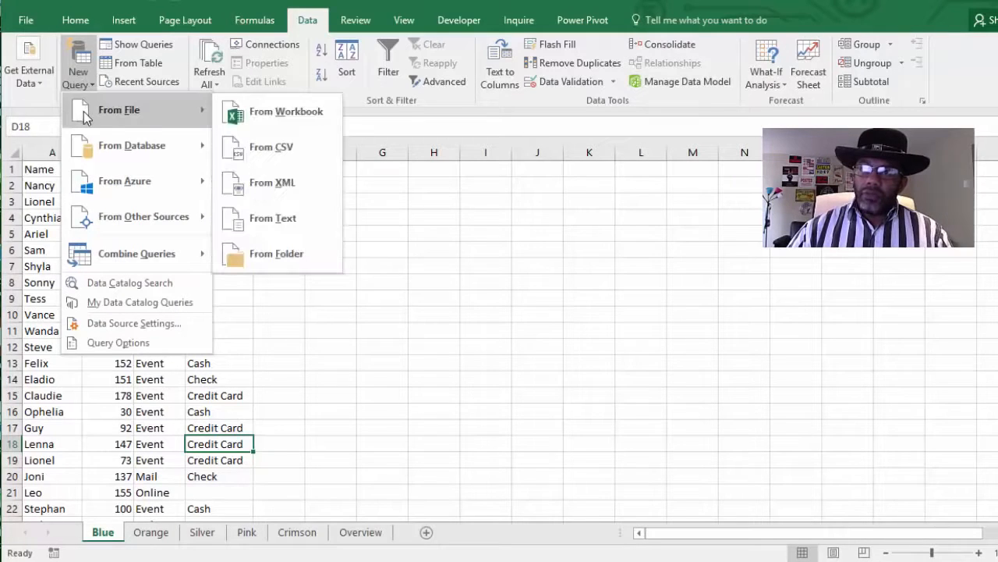
{"action": "left_click", "coordinate": [273, 111]}
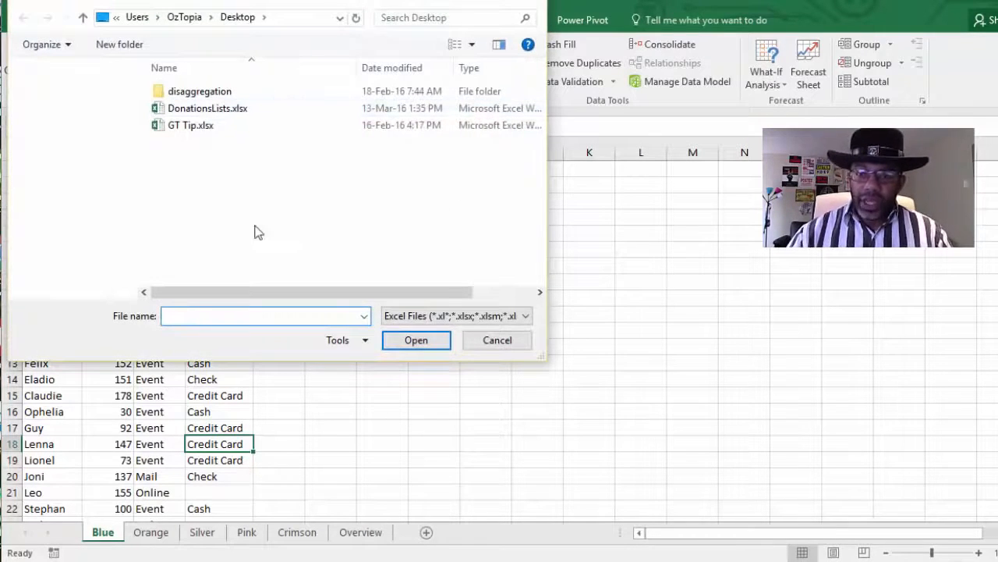
{"action": "left_click", "coordinate": [187, 111]}
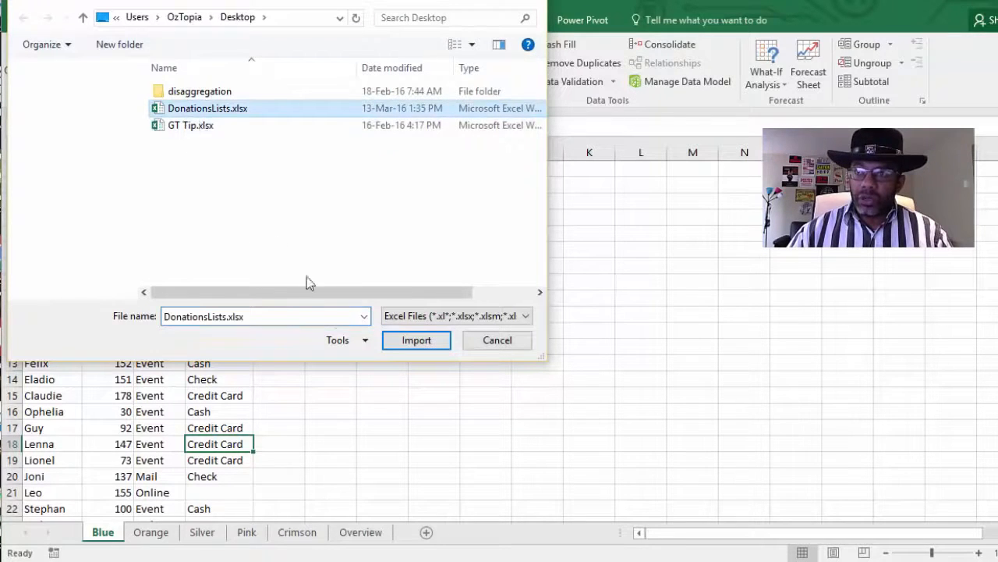
{"action": "left_click", "coordinate": [417, 342]}
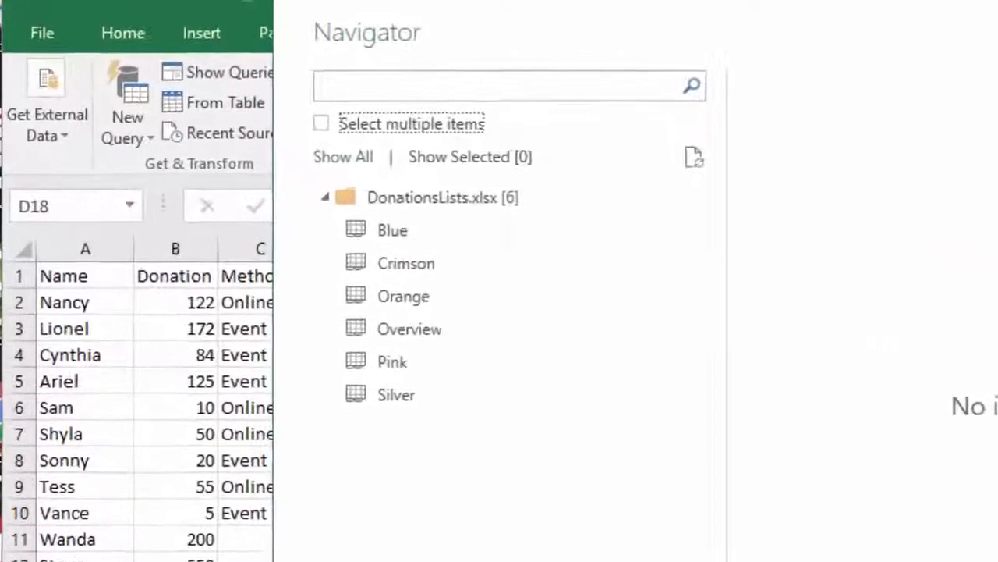
{"action": "left_click", "coordinate": [460, 212]}
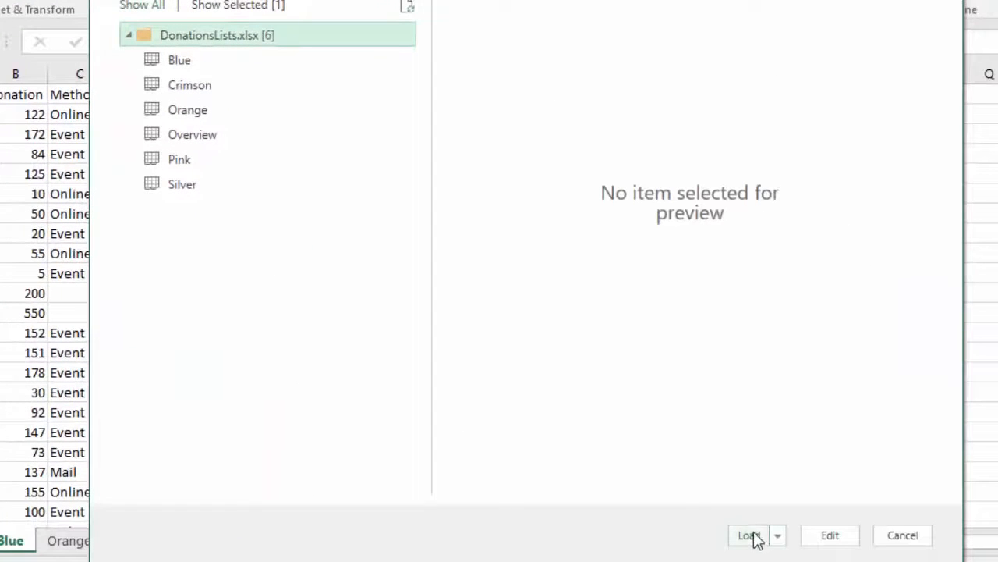
{"action": "left_click", "coordinate": [830, 537]}
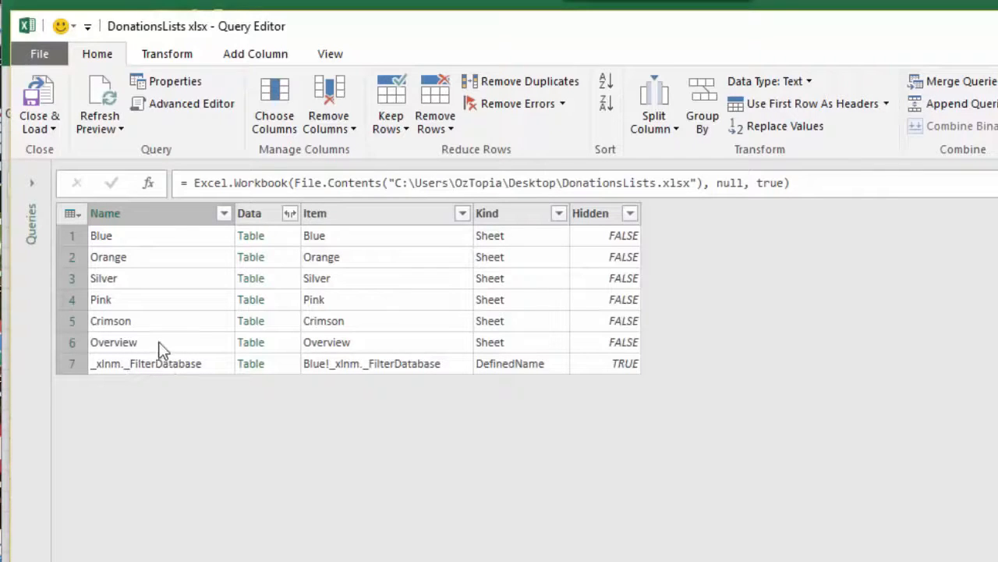
Step: Filter the Name column to exclude Overview and _xlnm._FilterDatabase
{"action": "left_click", "coordinate": [224, 214]}
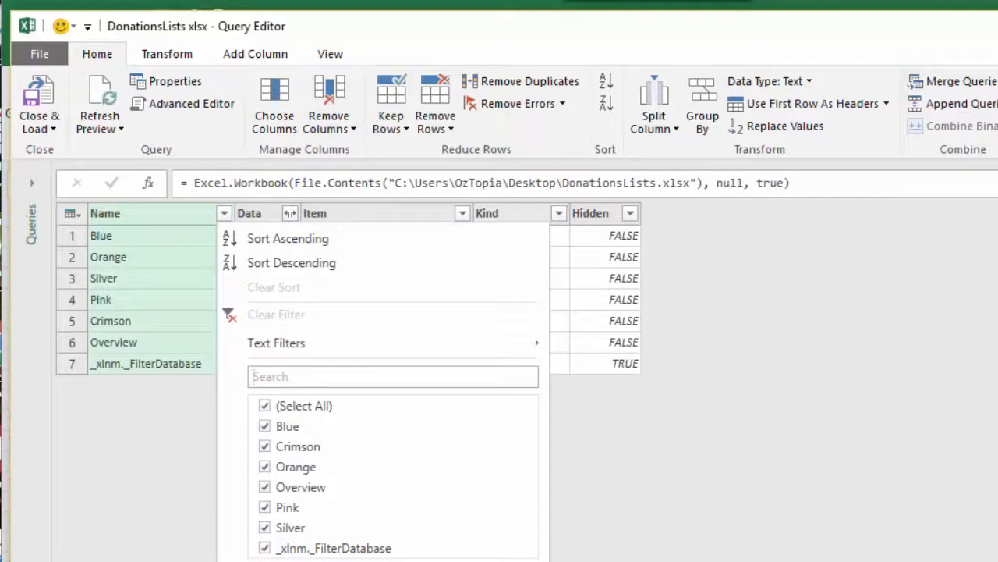
{"action": "left_click", "coordinate": [265, 487]}
{"action": "left_click", "coordinate": [265, 548]}
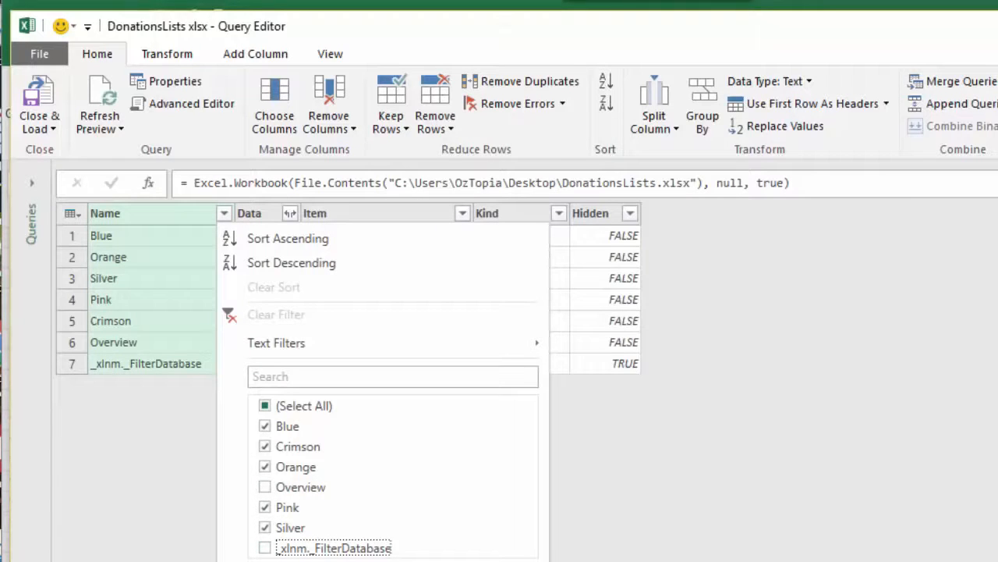
{"action": "key", "text": "Return"}
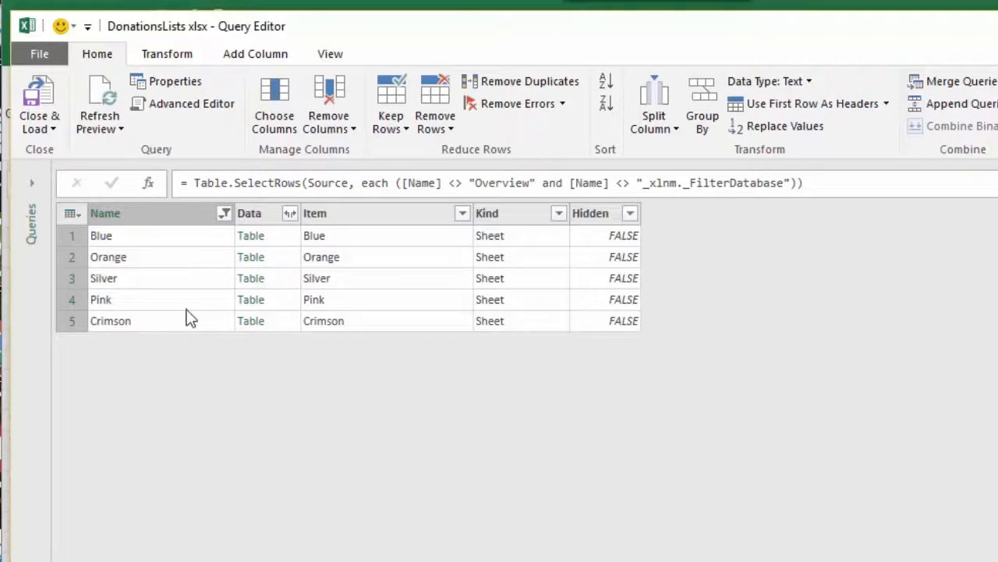
Step: Remove the Hidden, Kind and Item columns from the DonationsLists query
{"action": "right_click", "coordinate": [599, 211]}
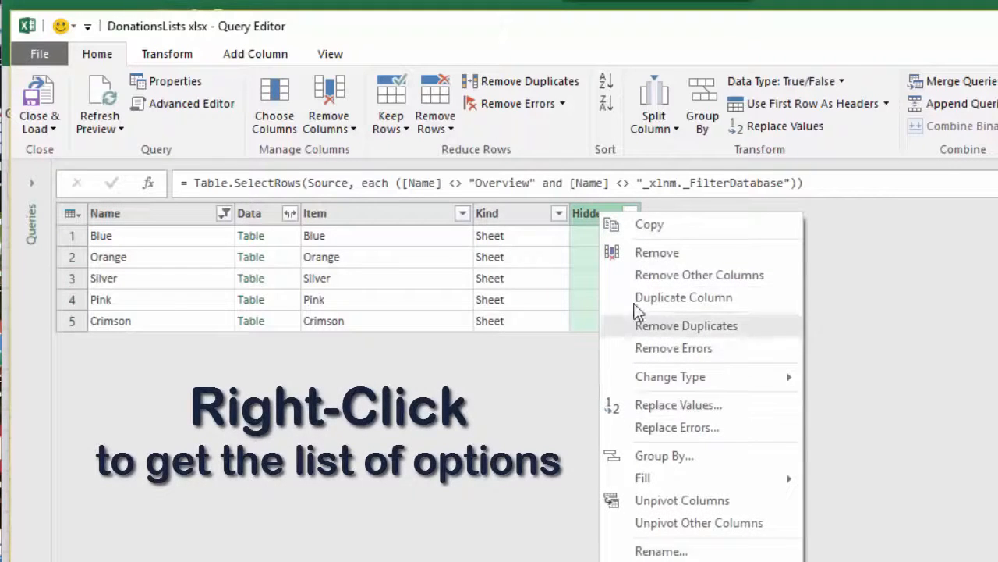
{"action": "left_click", "coordinate": [624, 251]}
{"action": "left_click", "coordinate": [501, 211]}
{"action": "right_click", "coordinate": [501, 209]}
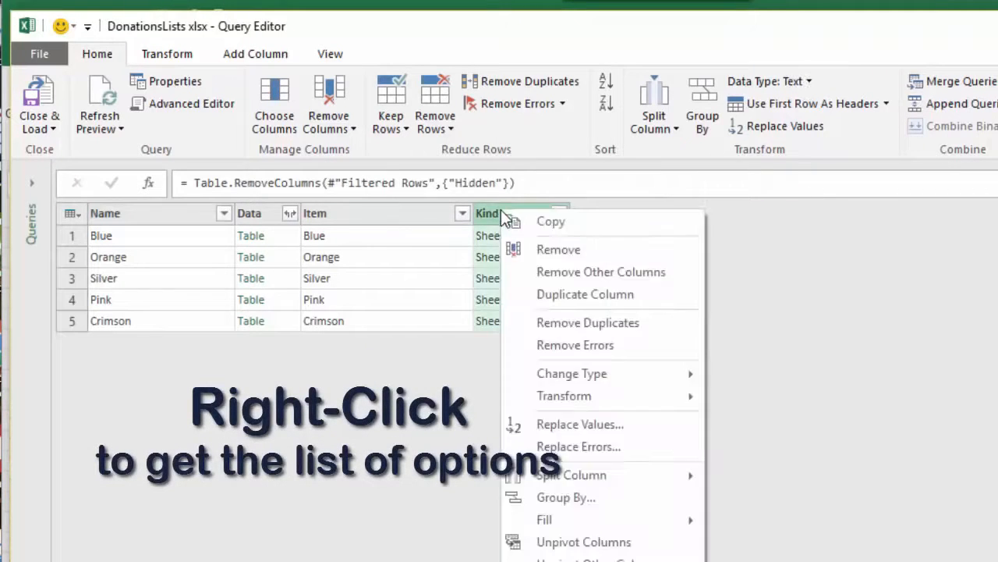
{"action": "left_click", "coordinate": [524, 249]}
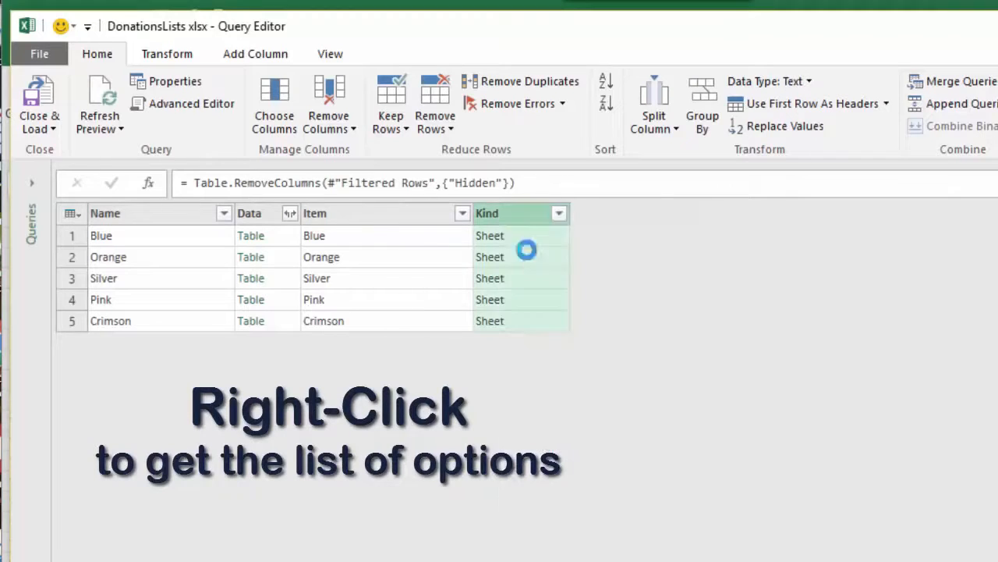
{"action": "left_click", "coordinate": [340, 218]}
{"action": "right_click", "coordinate": [340, 218]}
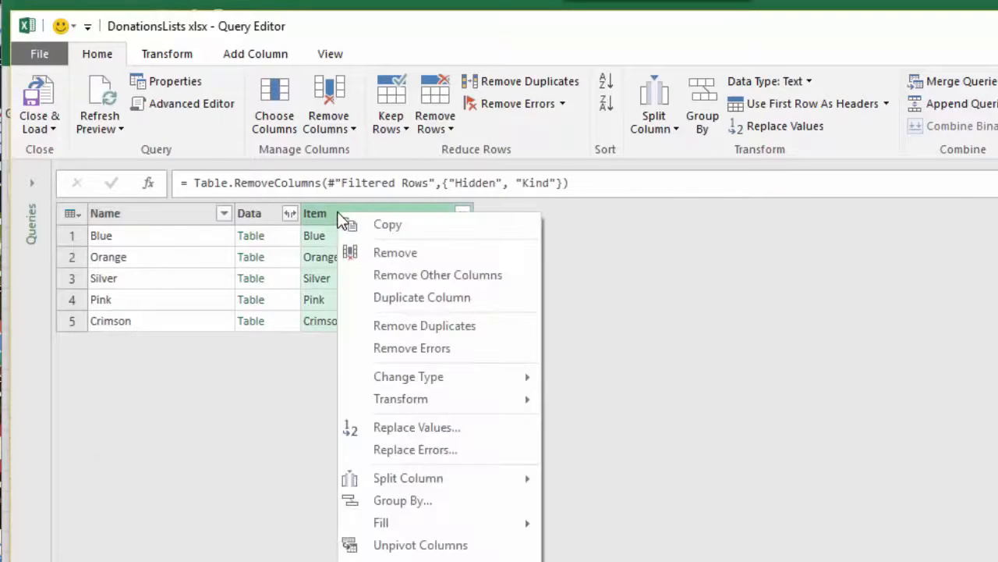
{"action": "left_click", "coordinate": [379, 252]}
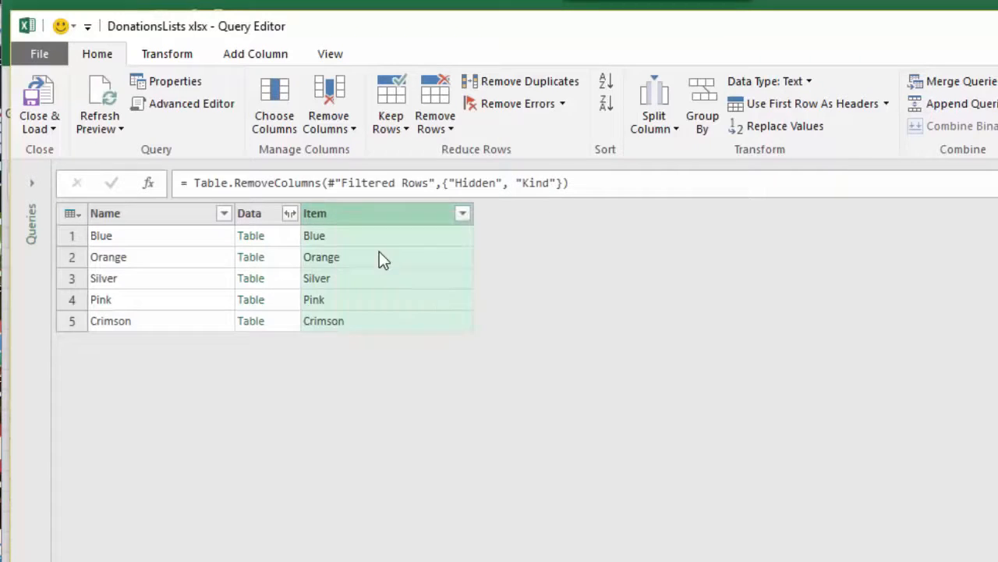
Step: Expand all four columns of the Data tables without the original column name as prefix, and promote the first row to headers
{"action": "left_click", "coordinate": [290, 217]}
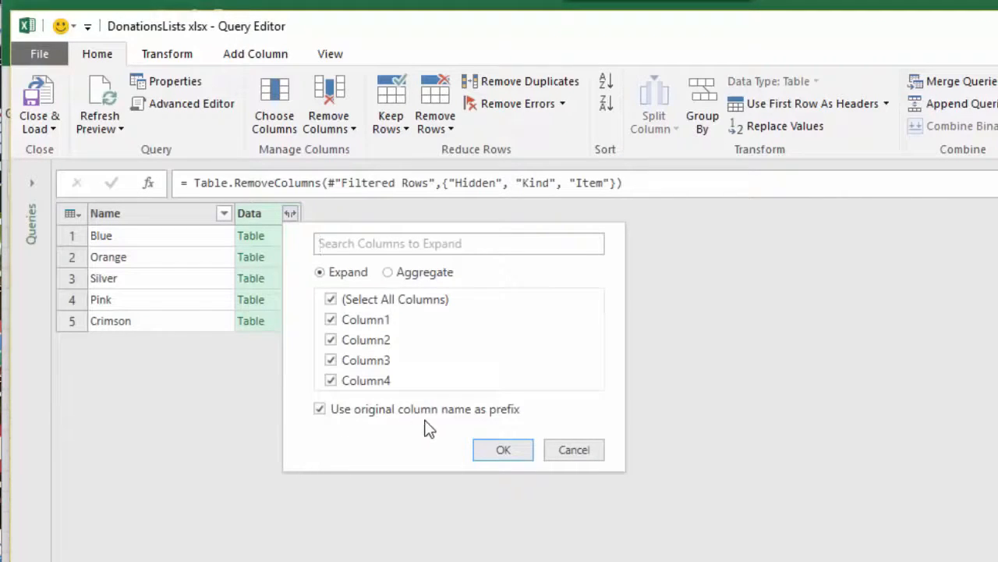
{"action": "left_click", "coordinate": [320, 410]}
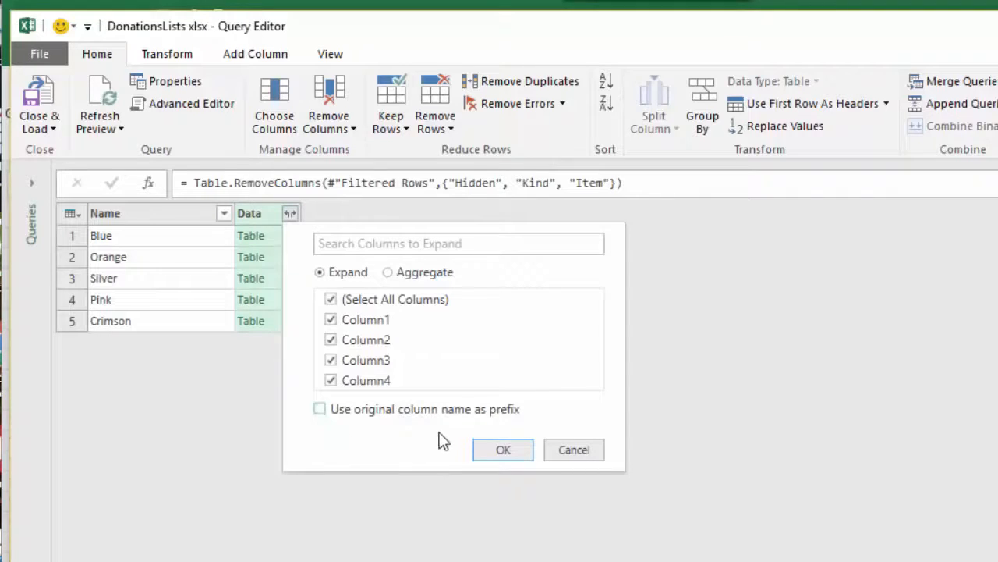
{"action": "left_click", "coordinate": [505, 451]}
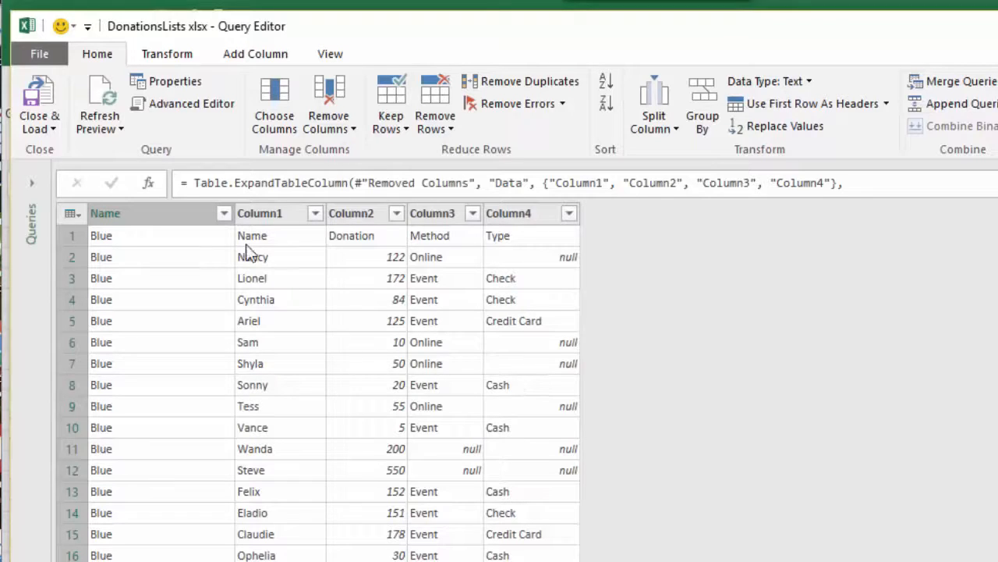
{"action": "left_click", "coordinate": [74, 213]}
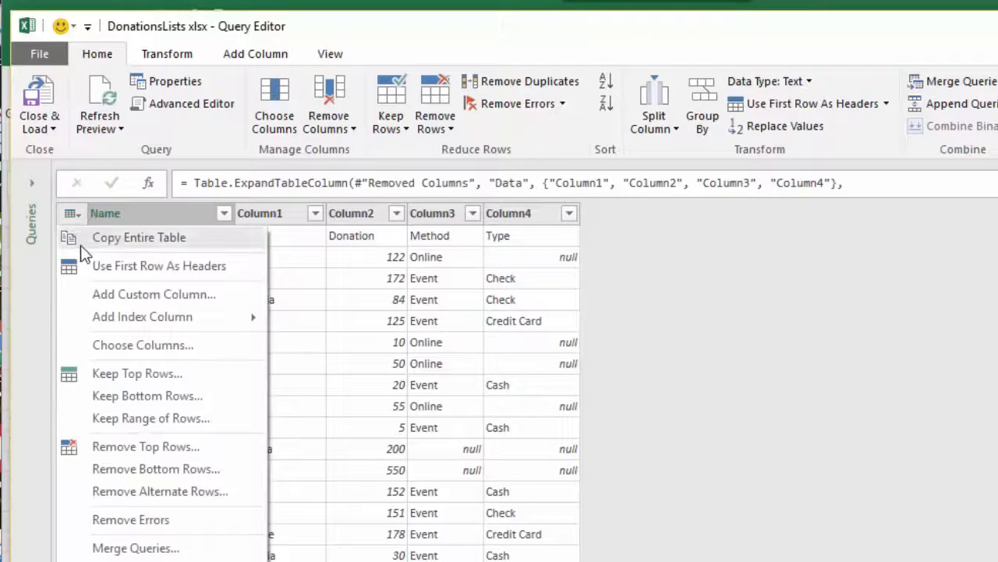
{"action": "left_click", "coordinate": [127, 267]}
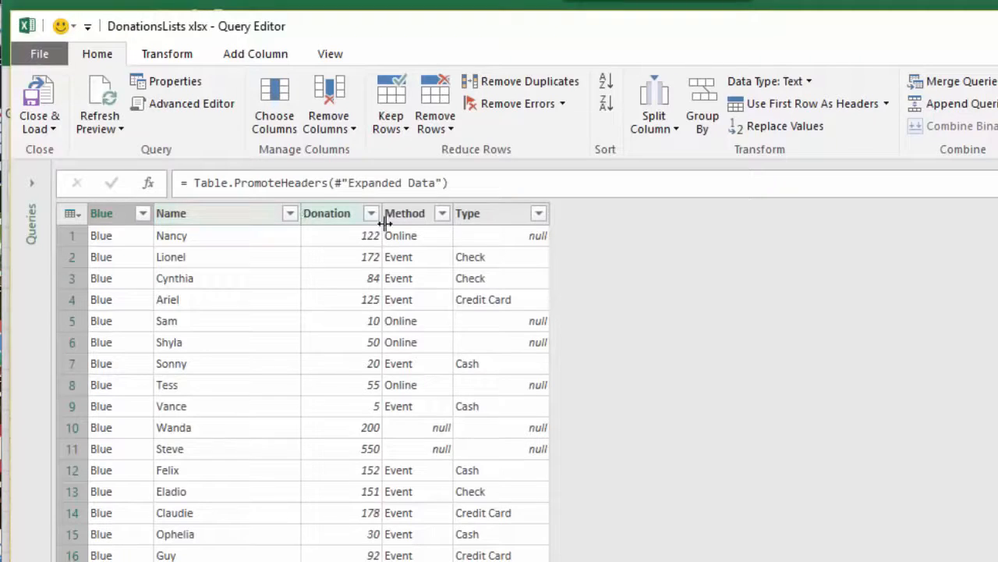
Step: Rename the Blue column of the DonationsLists query as Sheet Name
{"action": "left_click", "coordinate": [106, 219]}
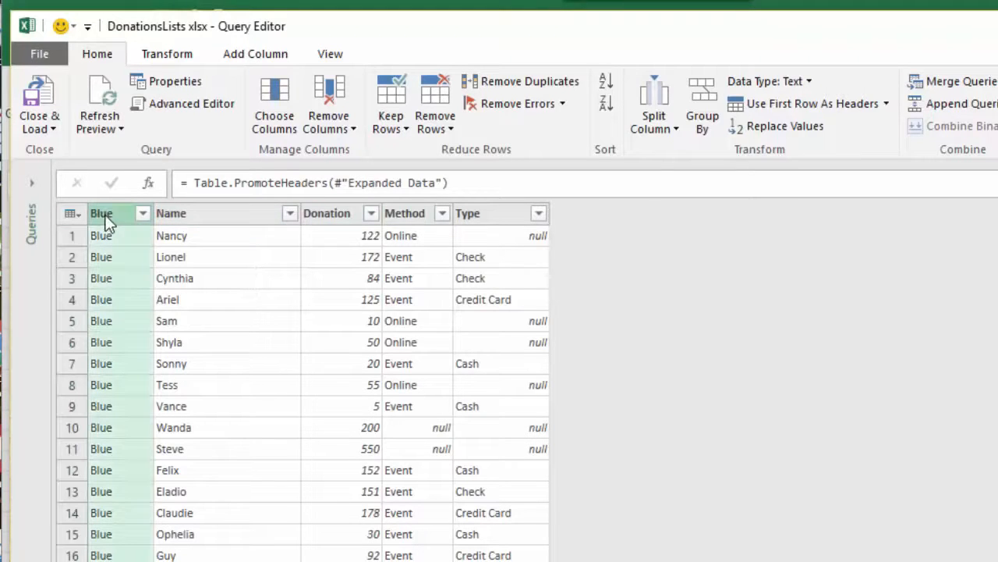
{"action": "double_click", "coordinate": [107, 216]}
{"action": "double_click", "coordinate": [107, 215]}
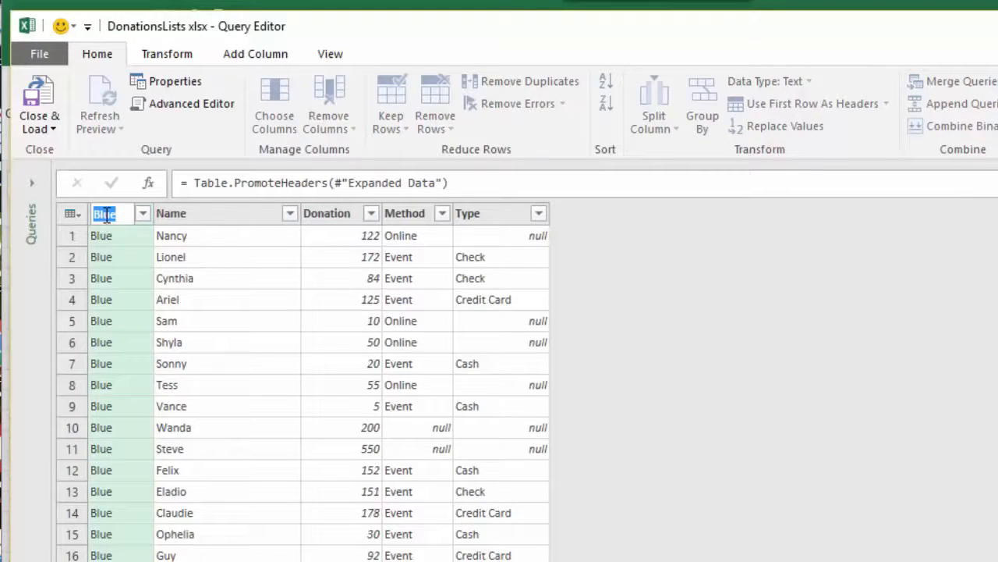
{"action": "type", "text": "She"}
{"action": "type", "text": "et Name"}
{"action": "key", "text": "Return"}
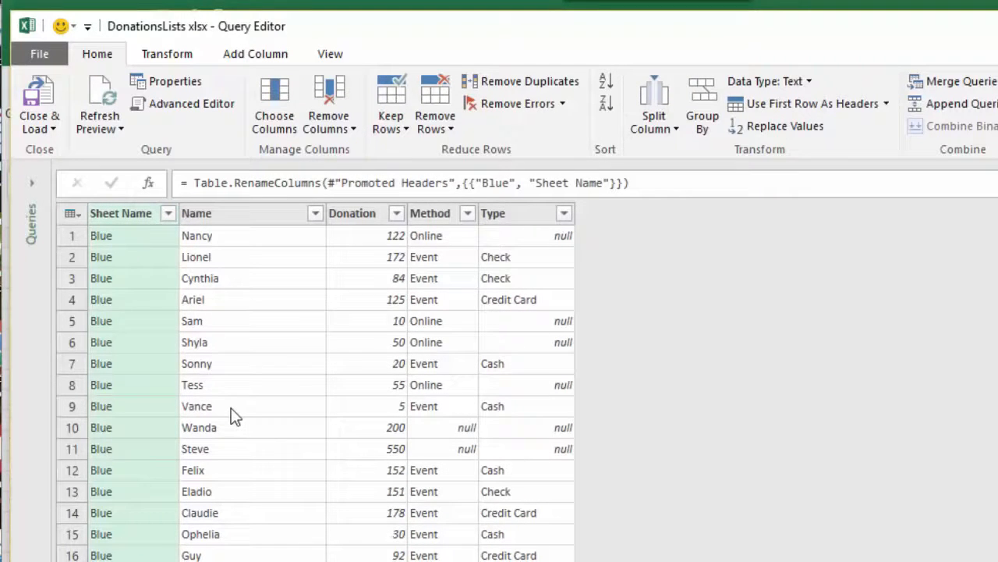
Step: Review the combined rows of all donation sheets, and load the query into a worksheet table
{"action": "scroll", "coordinate": [234, 414], "scroll_direction": "down", "scroll_amount": 12}
{"action": "scroll", "coordinate": [125, 422], "scroll_direction": "down", "scroll_amount": 15}
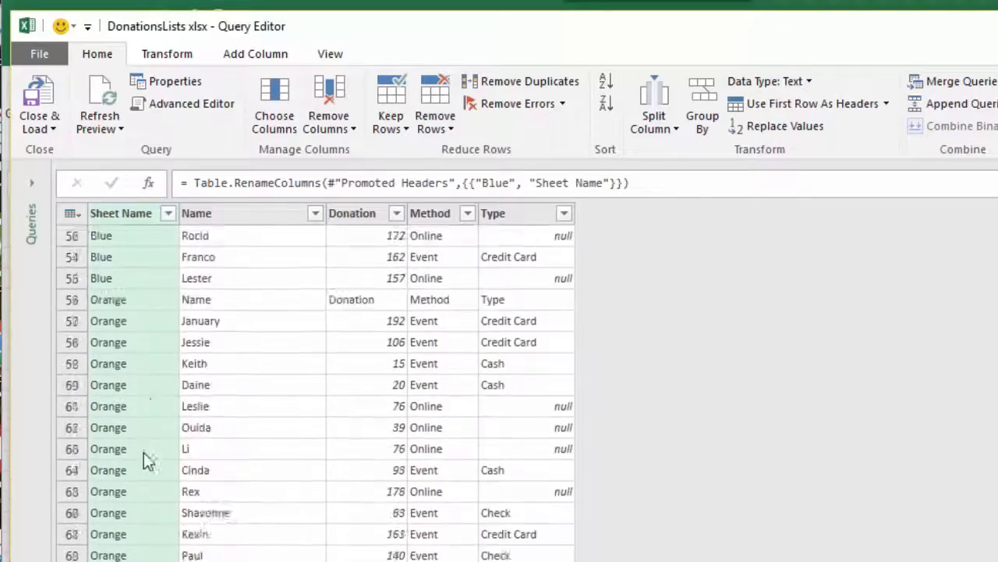
{"action": "scroll", "coordinate": [128, 472], "scroll_direction": "down", "scroll_amount": 18}
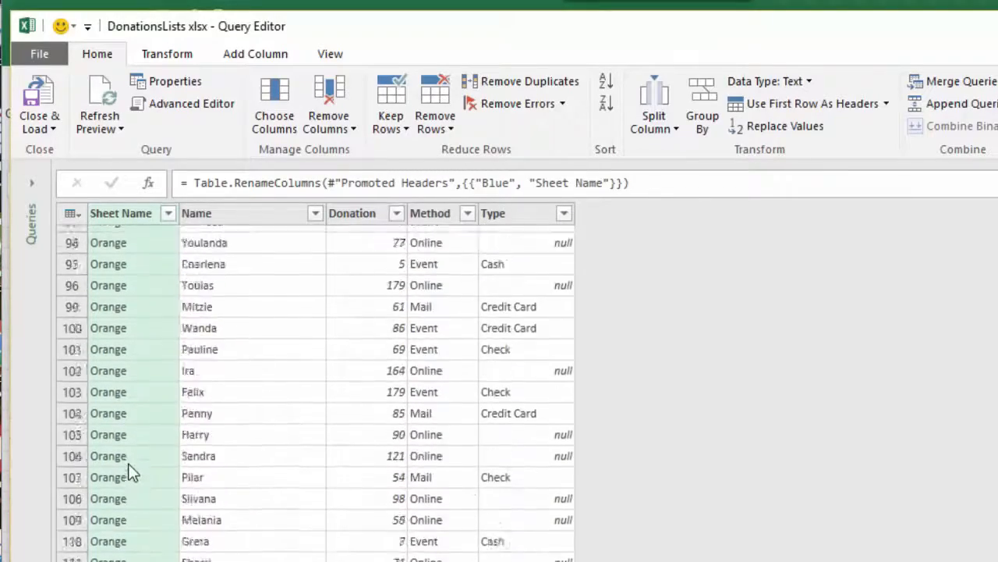
{"action": "scroll", "coordinate": [125, 460], "scroll_direction": "down", "scroll_amount": 20}
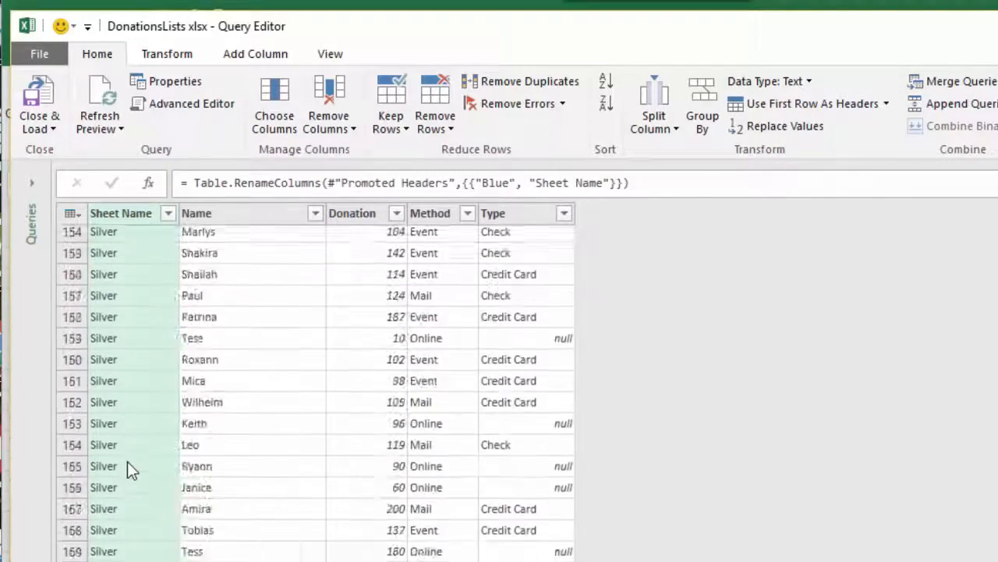
{"action": "scroll", "coordinate": [125, 459], "scroll_direction": "down", "scroll_amount": 12}
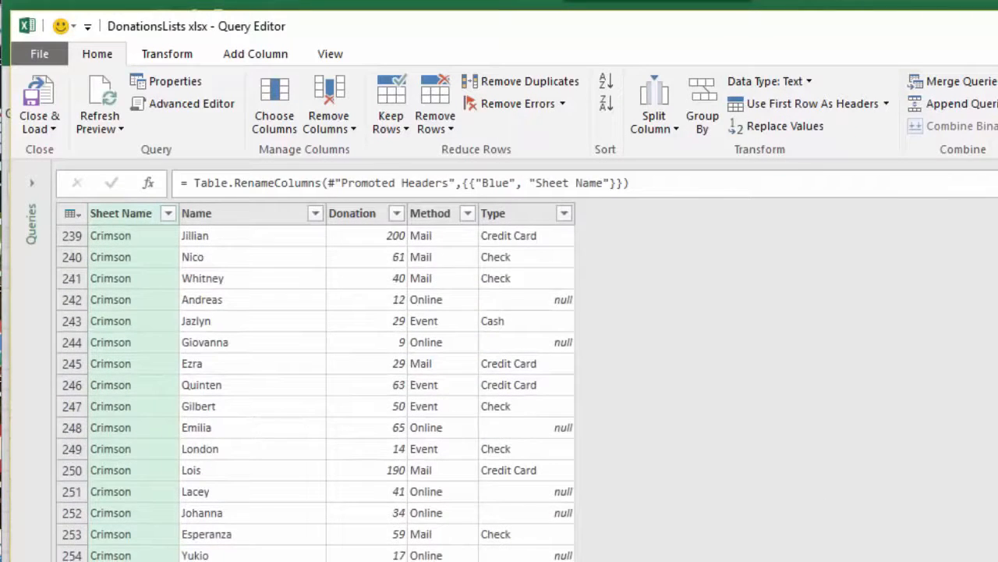
{"action": "scroll", "coordinate": [229, 482], "scroll_direction": "up", "scroll_amount": 20}
{"action": "left_click", "coordinate": [288, 436]}
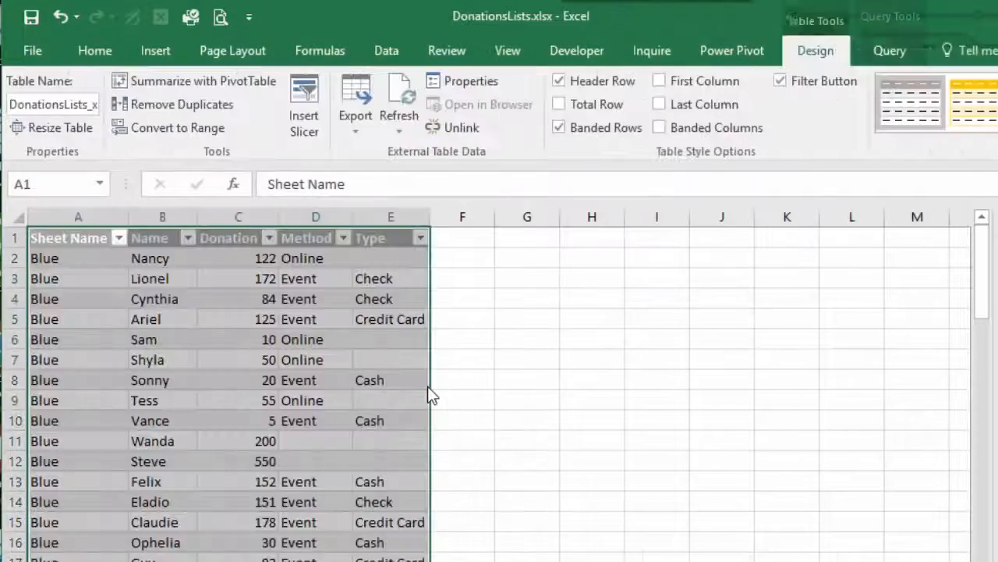
{"action": "left_click", "coordinate": [356, 460]}
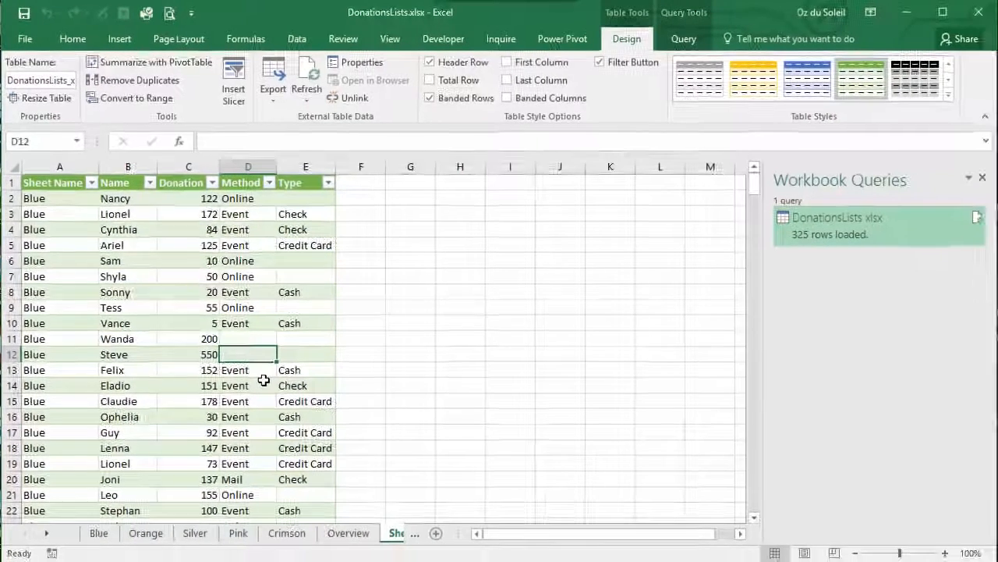
Step: Create a PivotTable from the DonationsLists_xlsx table on a new worksheet
{"action": "left_click", "coordinate": [204, 309]}
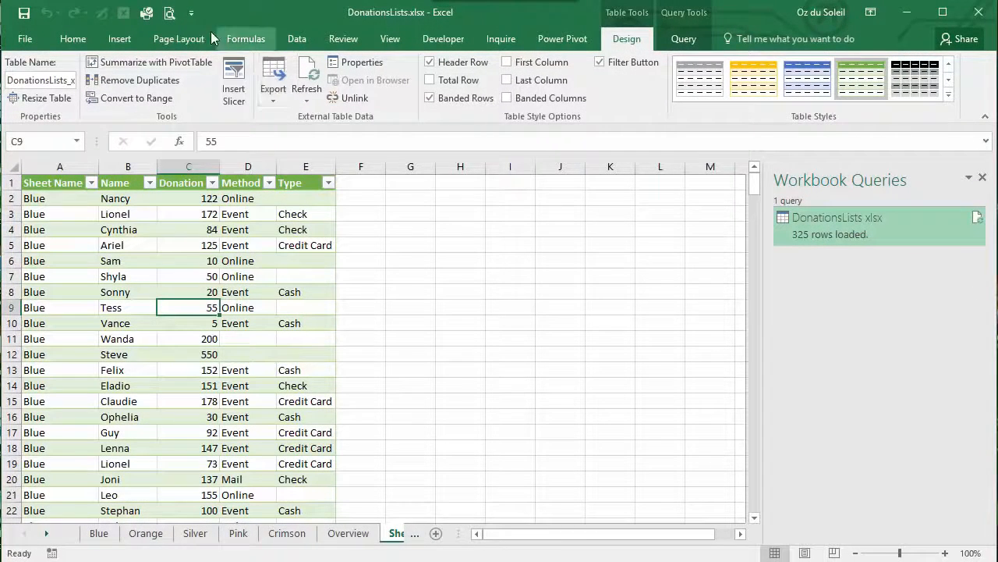
{"action": "left_click", "coordinate": [121, 41]}
{"action": "left_click", "coordinate": [28, 78]}
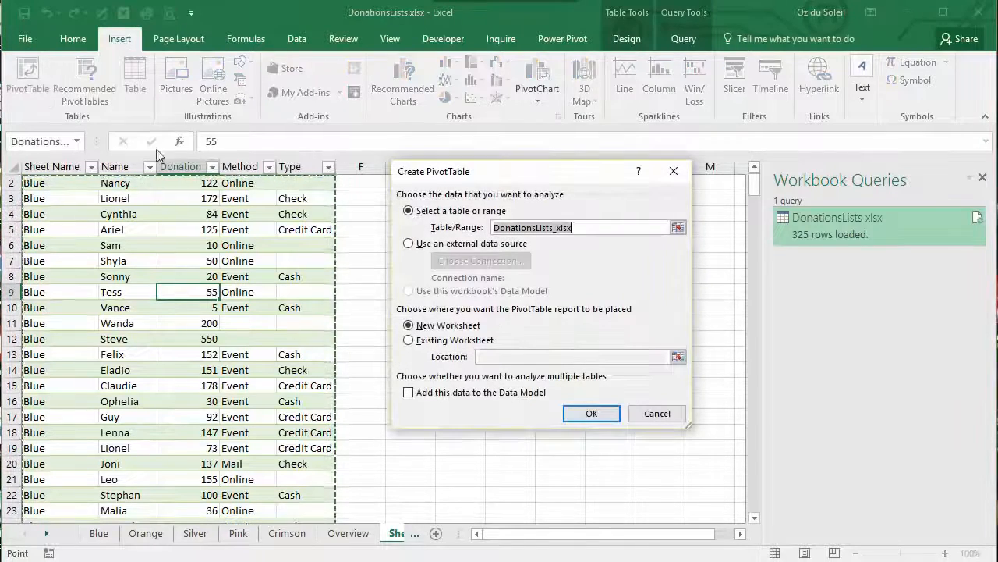
{"action": "left_click", "coordinate": [595, 415]}
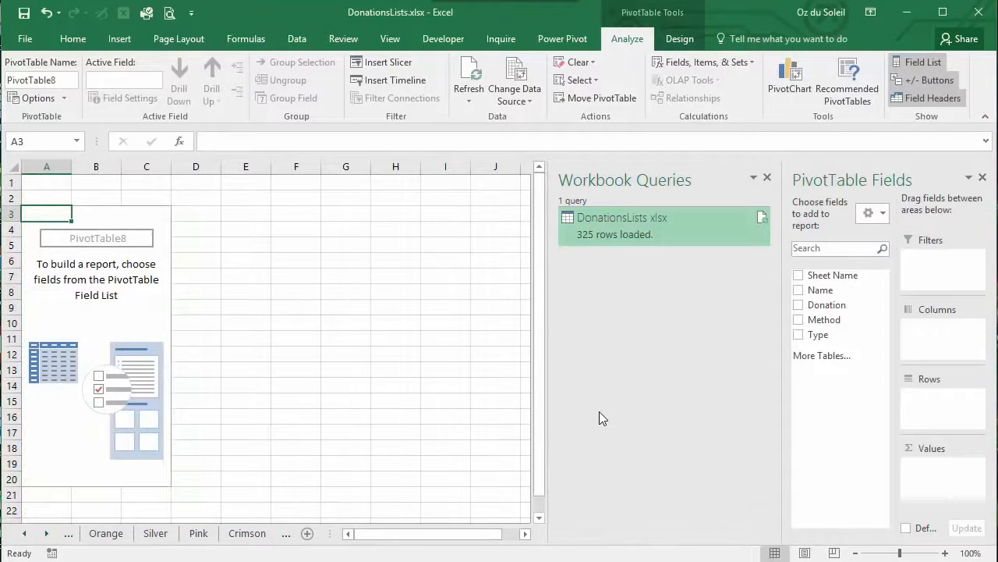
Step: Close the Workbook Queries pane and undock the PivotTable Fields list so it floats beside the PivotTable
{"action": "left_click", "coordinate": [769, 180]}
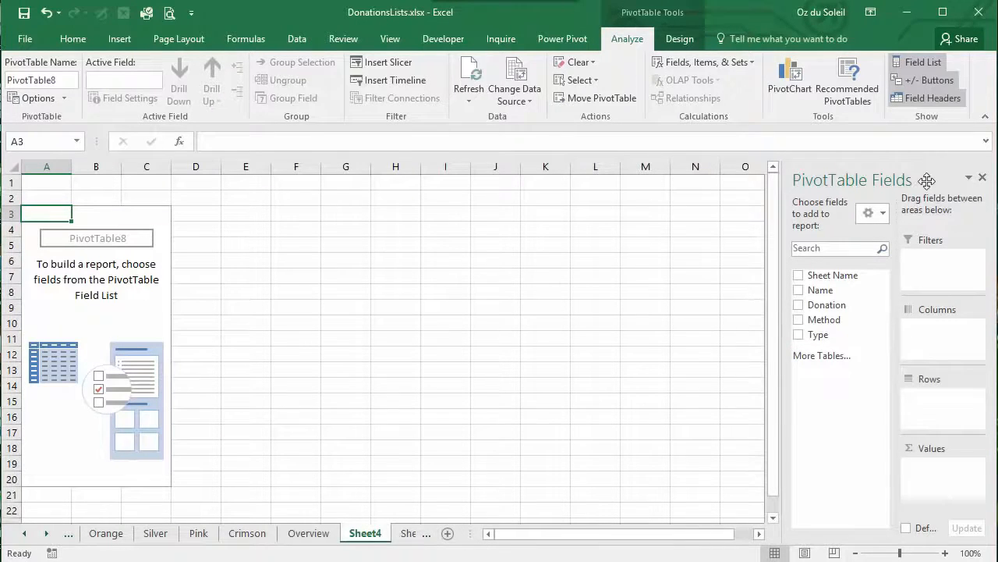
{"action": "left_click_drag", "start_coordinate": [927, 175], "coordinate": [522, 35]}
{"action": "left_click", "coordinate": [598, 487]}
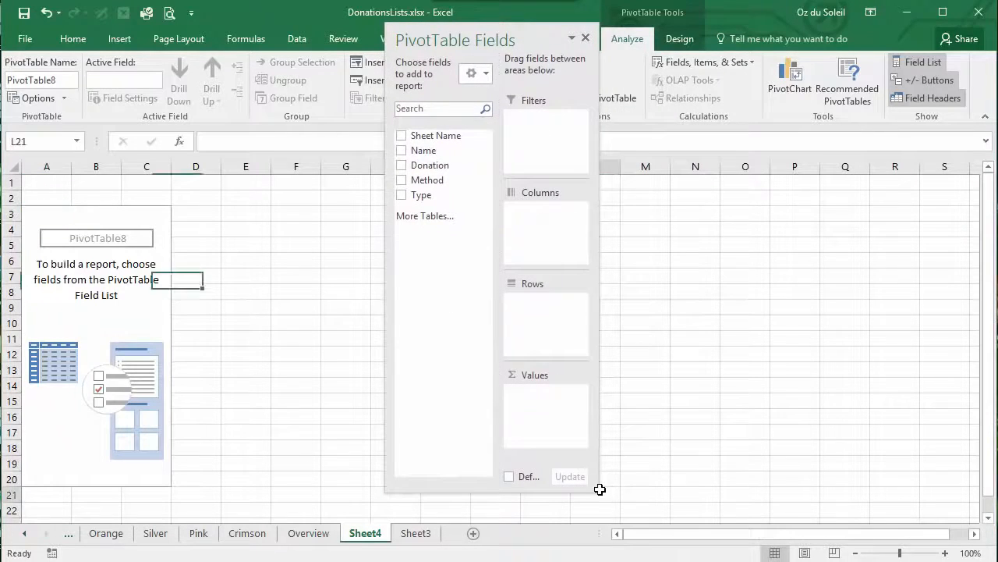
{"action": "left_click", "coordinate": [115, 340]}
{"action": "left_click_drag", "start_coordinate": [515, 39], "coordinate": [621, 38]}
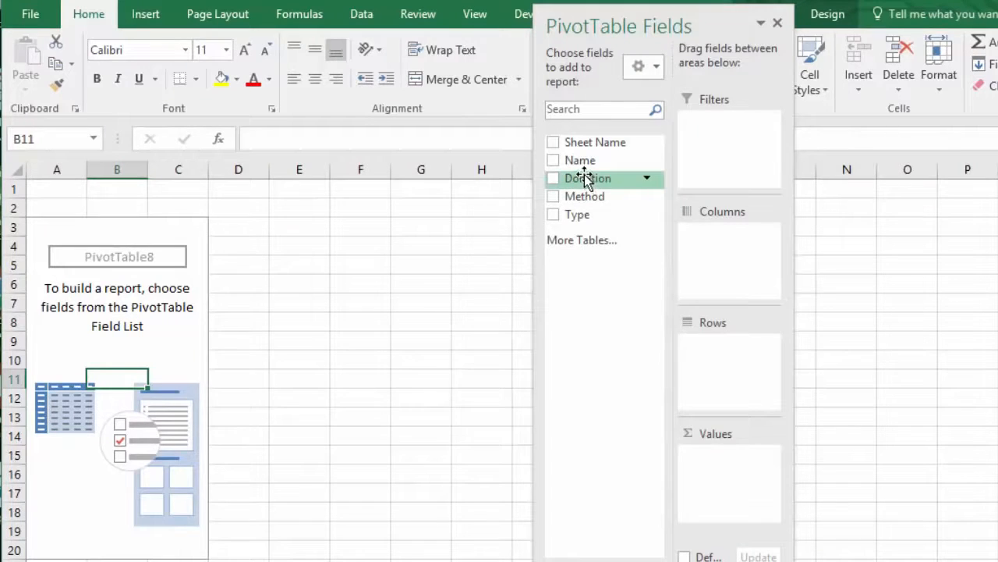
Step: Count the Donation field per Name in the PivotTable rows, and sort the counts from largest to smallest
{"action": "left_click_drag", "start_coordinate": [585, 176], "coordinate": [726, 464]}
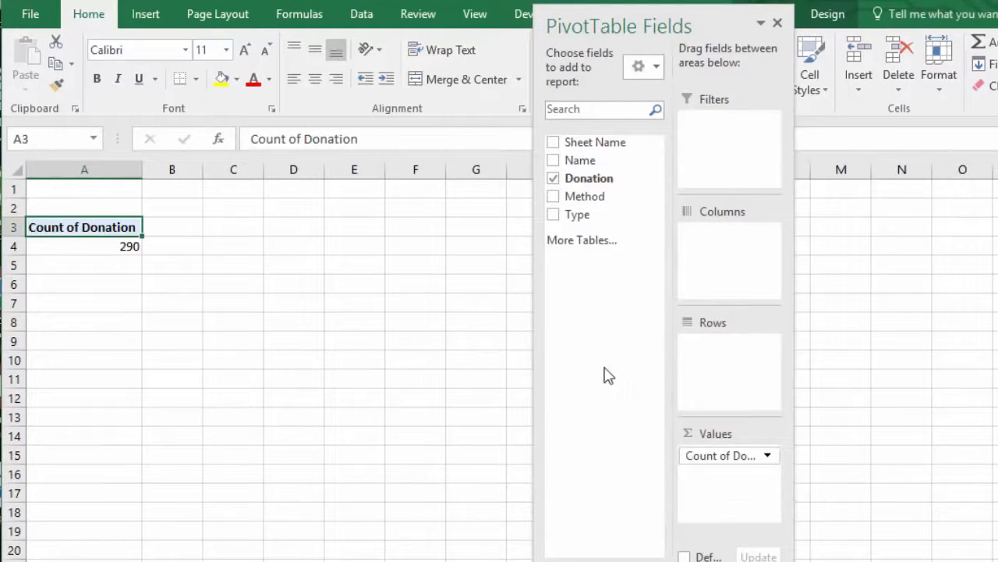
{"action": "left_click_drag", "start_coordinate": [583, 160], "coordinate": [706, 354]}
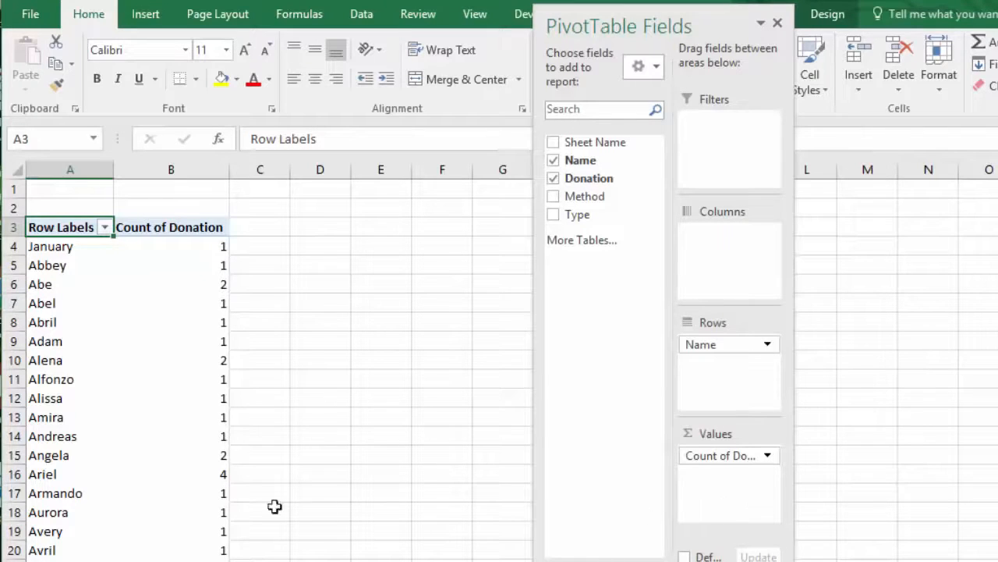
{"action": "left_click", "coordinate": [181, 299]}
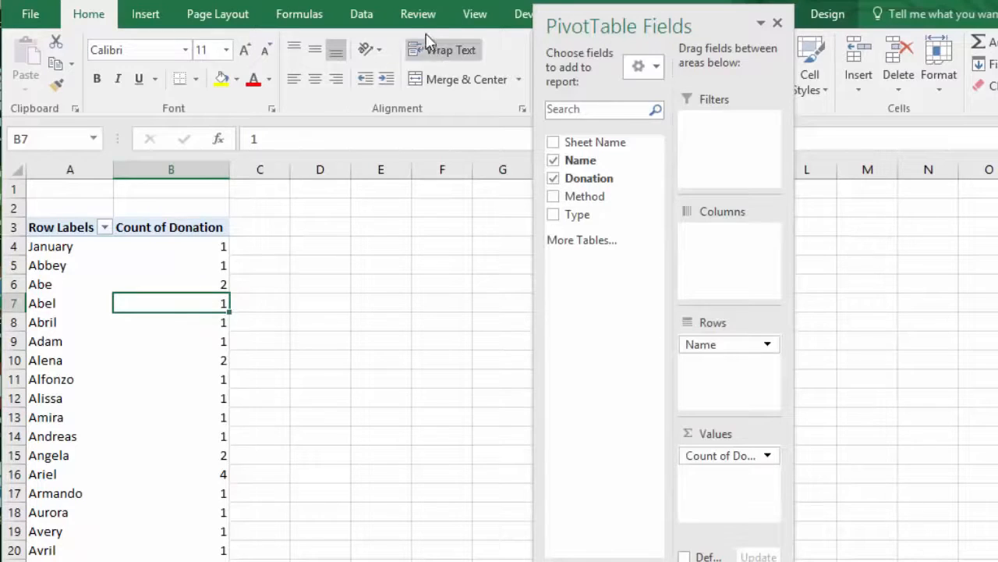
{"action": "left_click", "coordinate": [361, 14]}
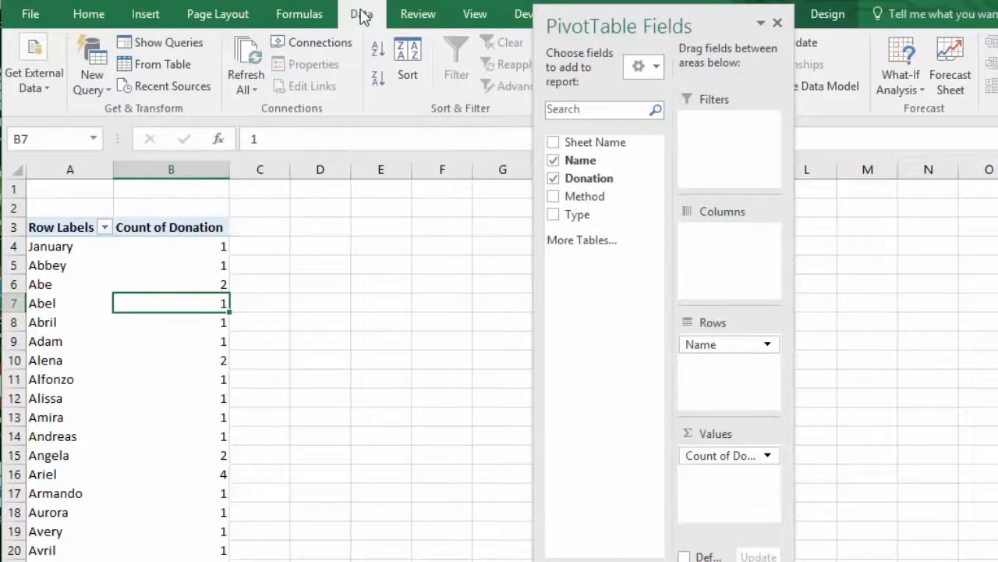
{"action": "left_click", "coordinate": [377, 81]}
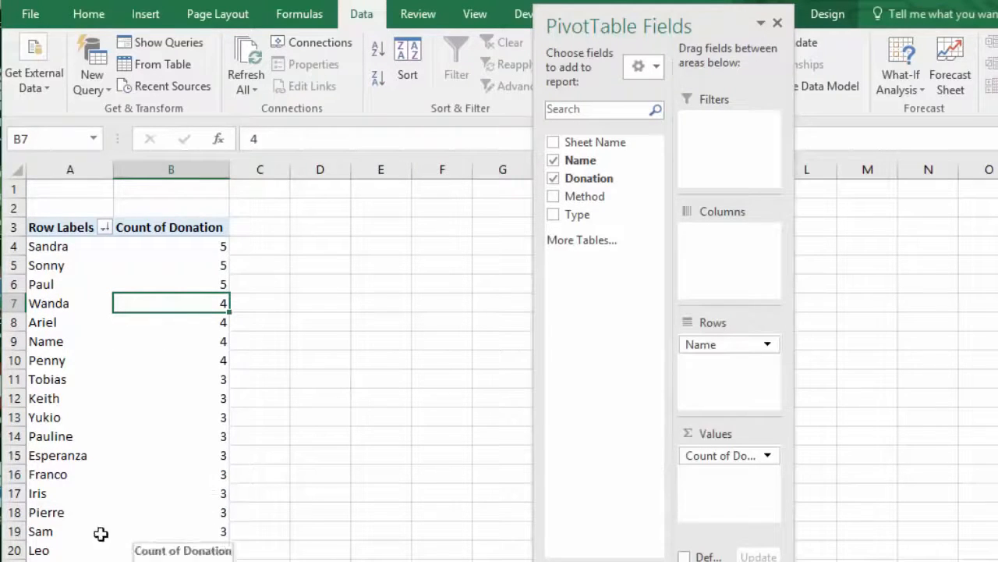
{"action": "left_click", "coordinate": [68, 493]}
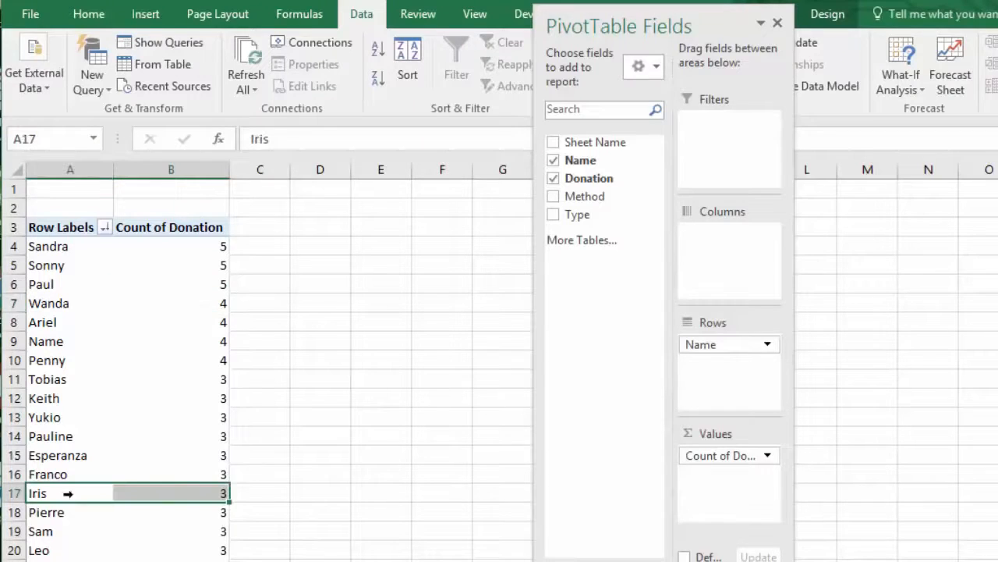
{"action": "left_click", "coordinate": [160, 530]}
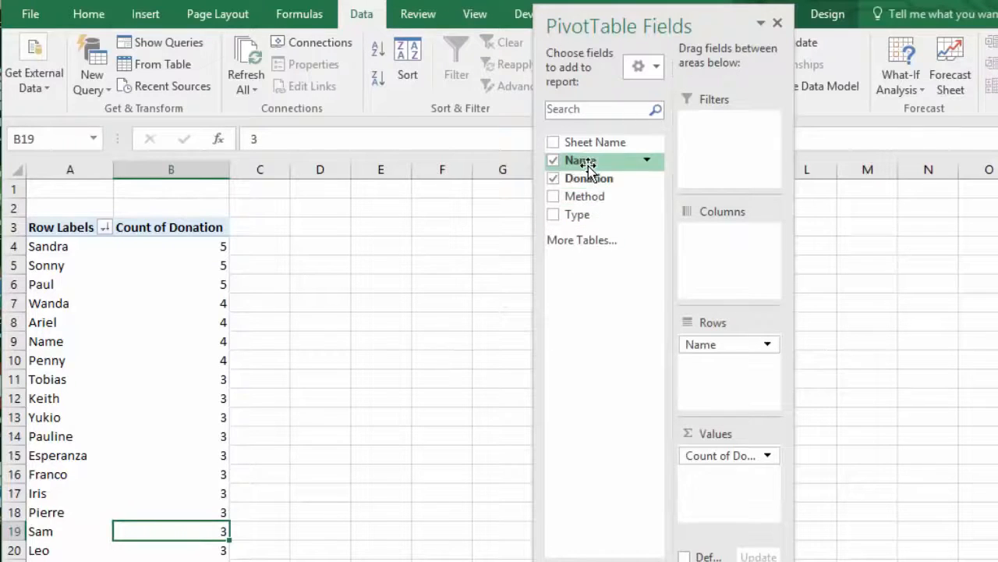
Step: Add Donation as a second value field summarized by Sum, and sort the donors by that sum from largest to smallest
{"action": "left_click_drag", "start_coordinate": [585, 177], "coordinate": [717, 477]}
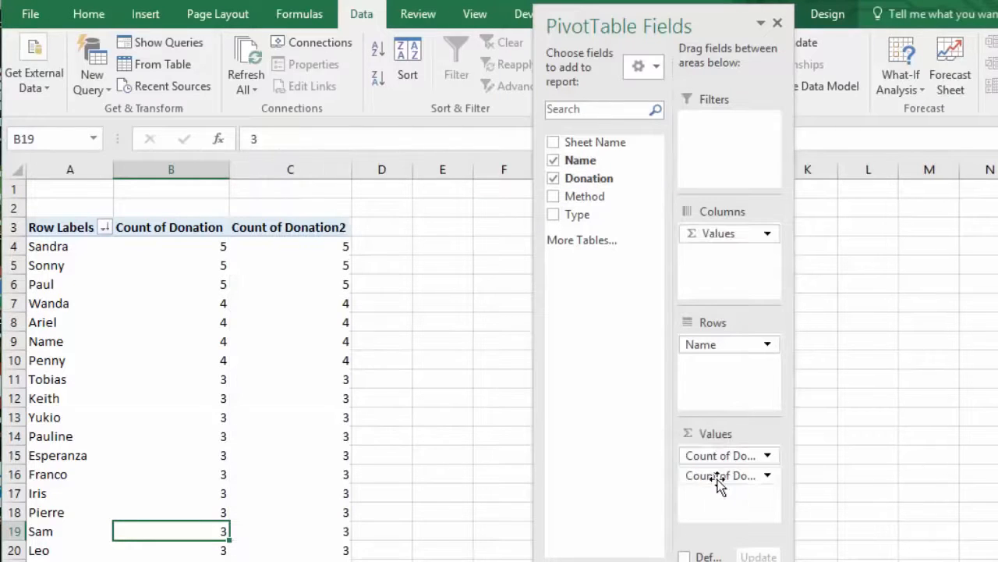
{"action": "left_click", "coordinate": [768, 475]}
{"action": "left_click", "coordinate": [755, 454]}
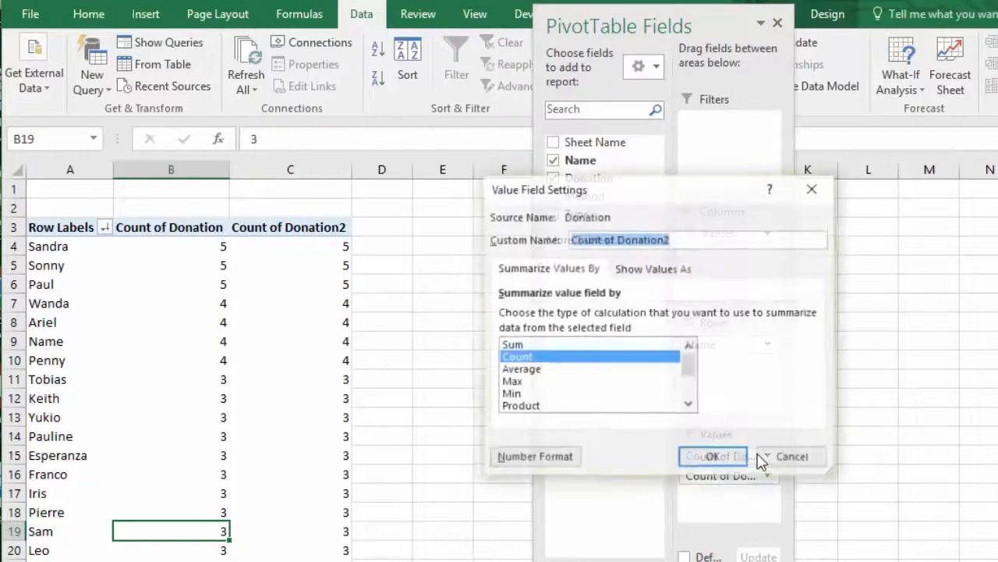
{"action": "left_click", "coordinate": [517, 345]}
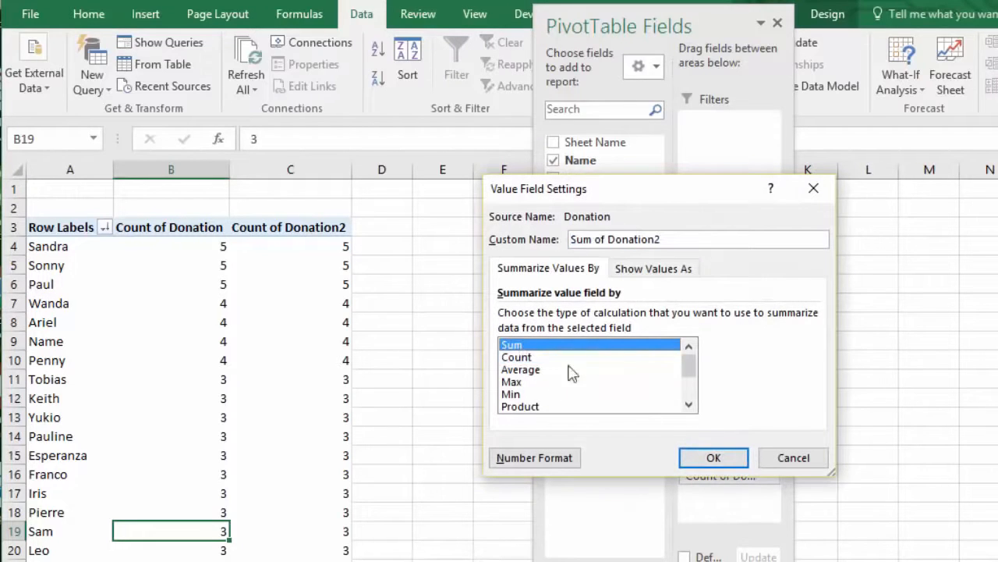
{"action": "left_click", "coordinate": [719, 460]}
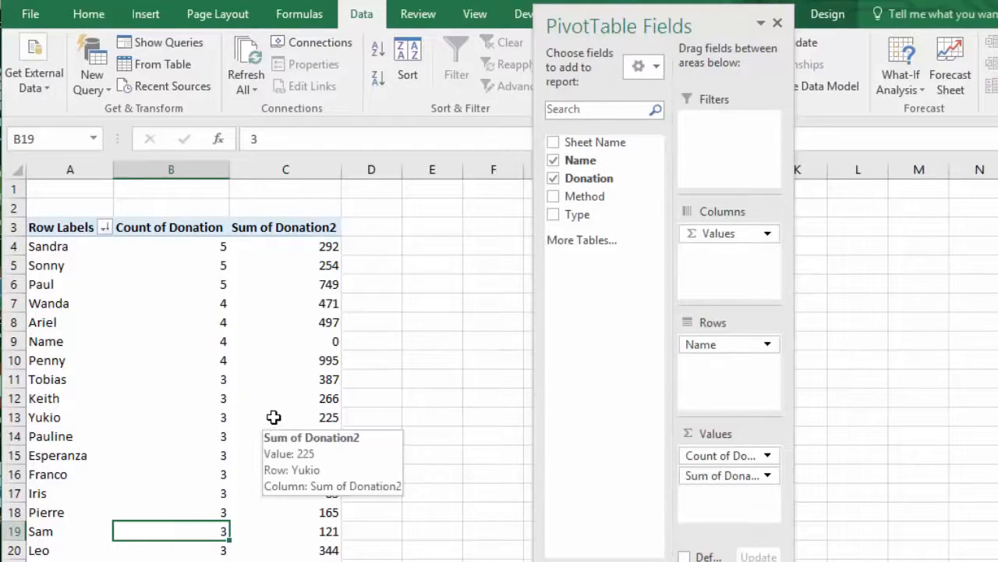
{"action": "left_click", "coordinate": [299, 265]}
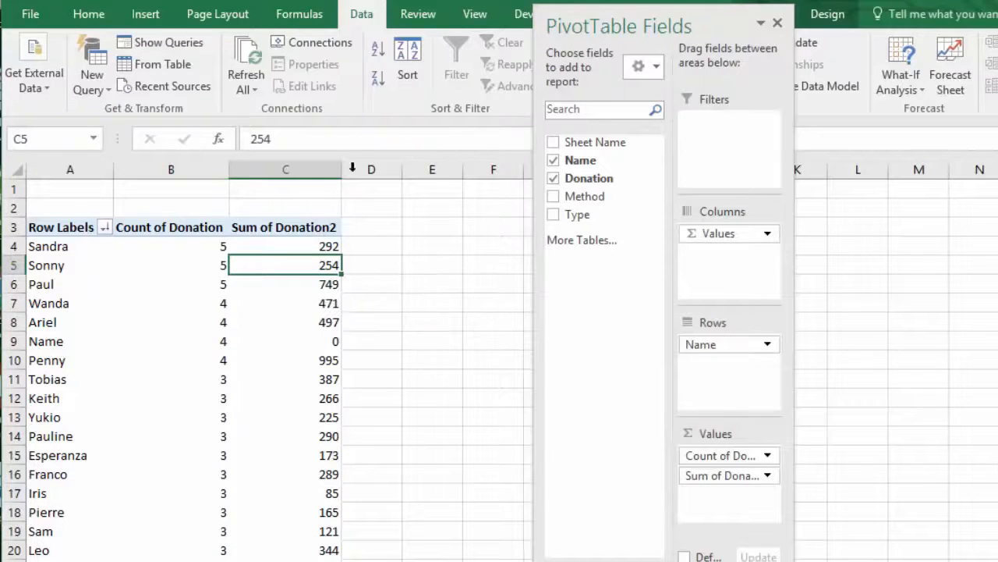
{"action": "left_click", "coordinate": [378, 78]}
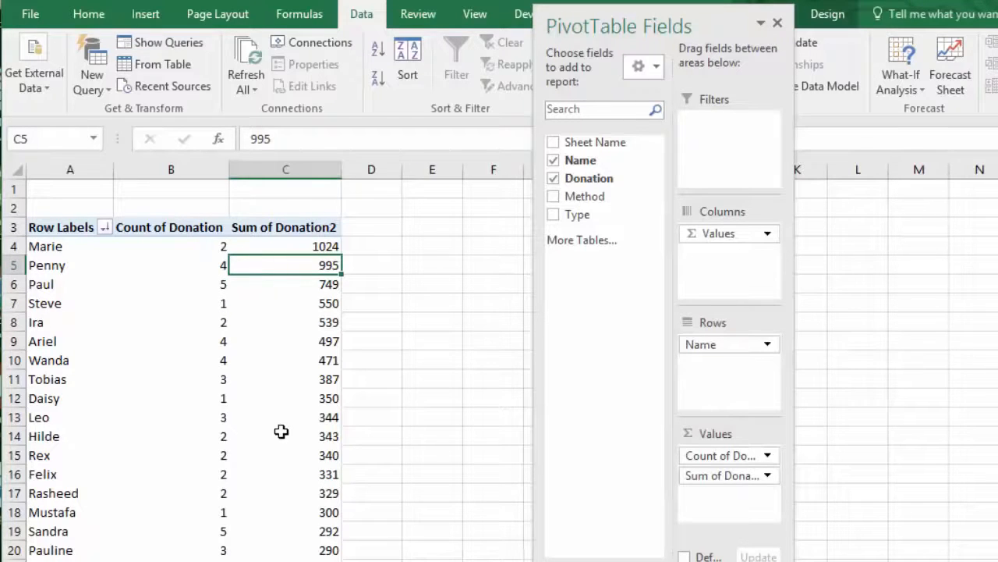
{"action": "mouse_move", "coordinate": [280, 436]}
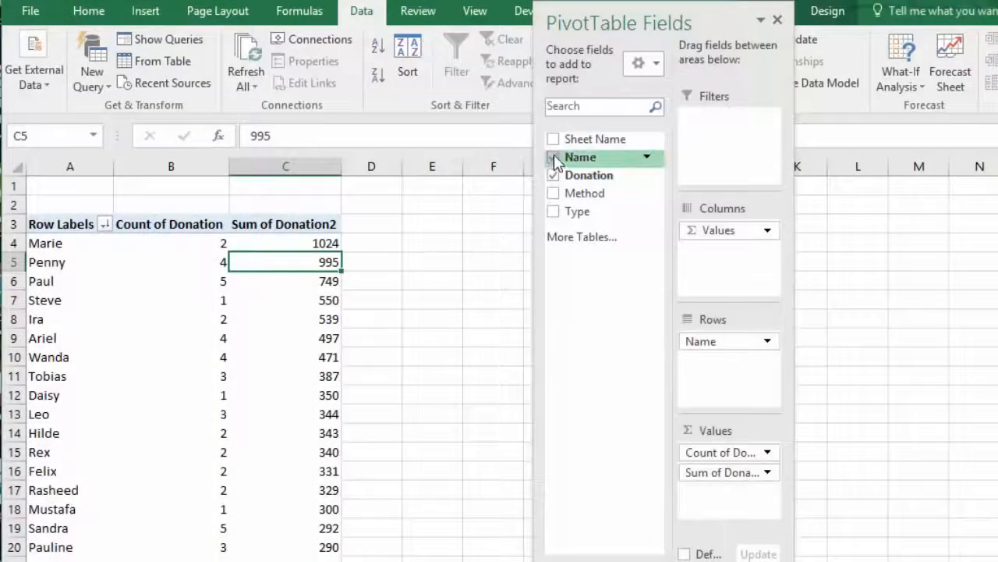
Step: Replace Name with Method as the PivotTable's row field and examine the donations with a blank method
{"action": "left_click", "coordinate": [553, 159]}
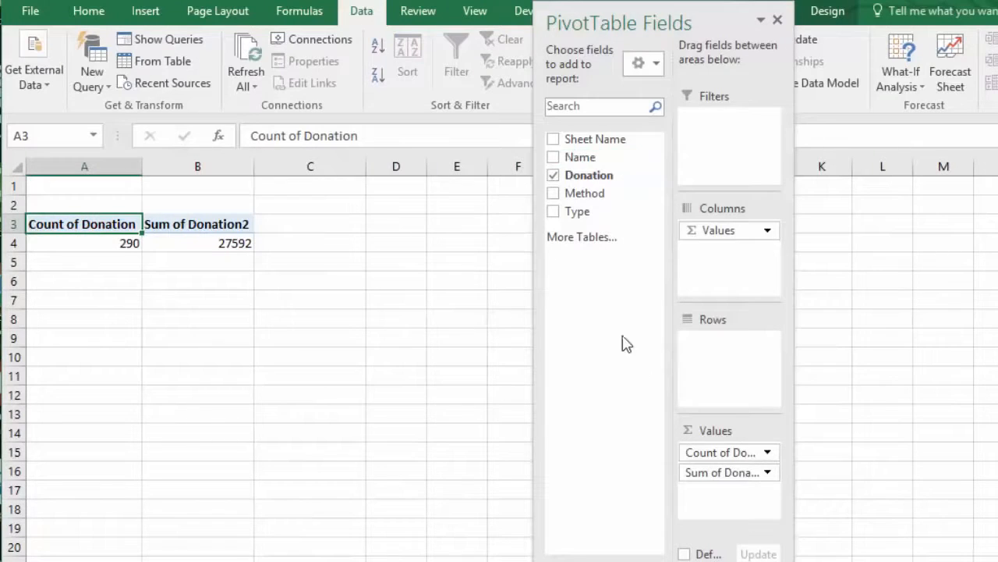
{"action": "left_click_drag", "start_coordinate": [585, 194], "coordinate": [741, 378]}
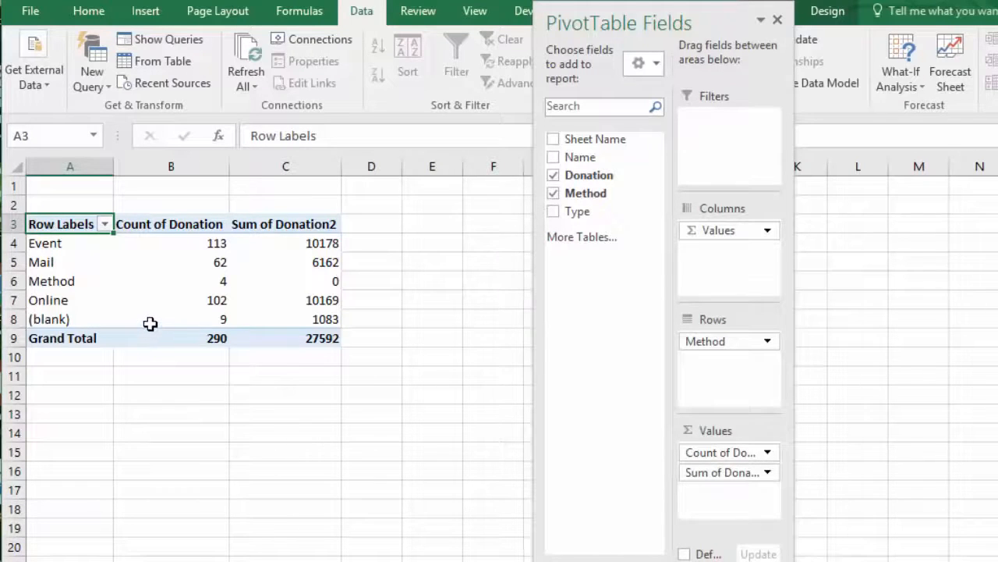
{"action": "mouse_move", "coordinate": [151, 323]}
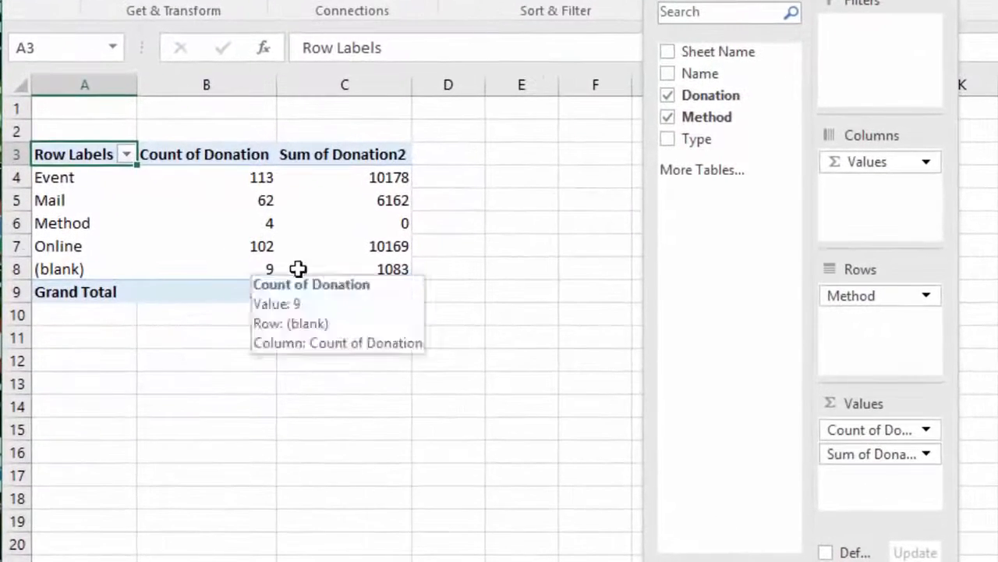
{"action": "mouse_move", "coordinate": [390, 269]}
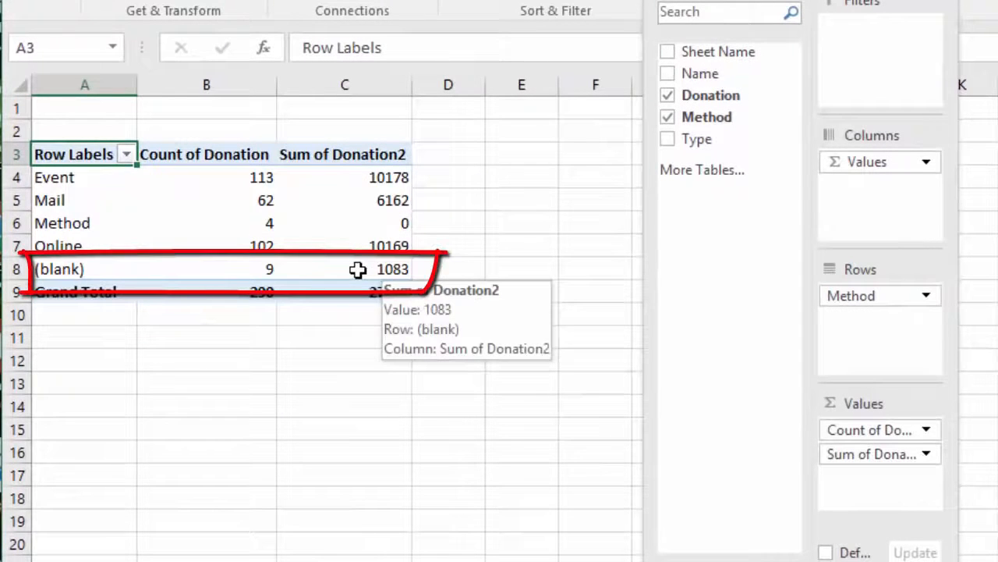
{"action": "mouse_move", "coordinate": [239, 270]}
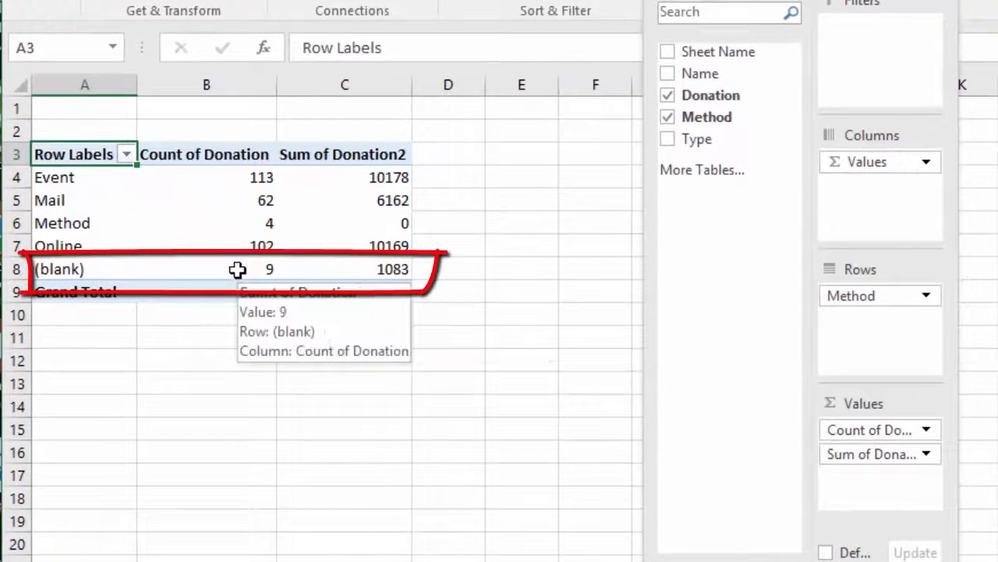
{"action": "left_click", "coordinate": [238, 270]}
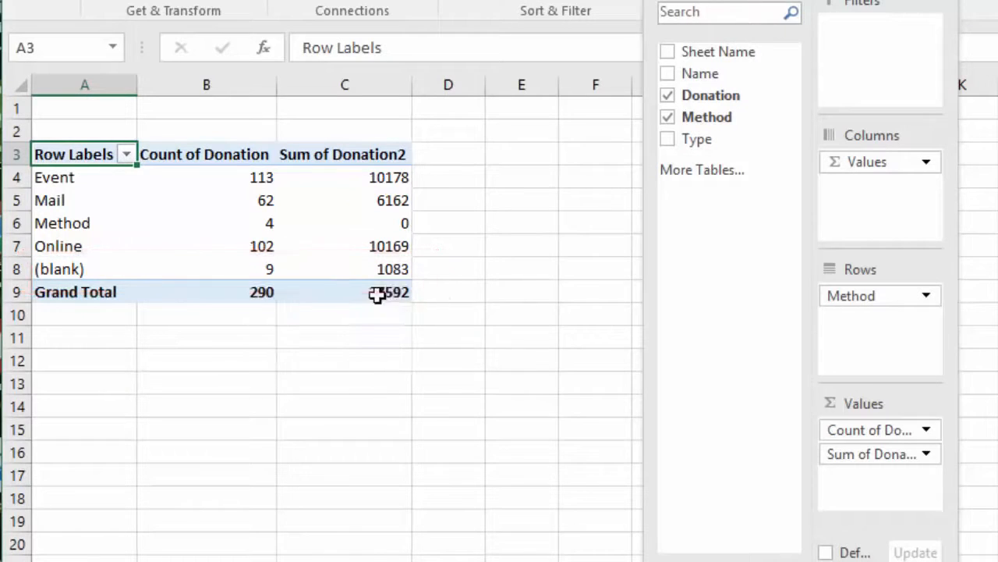
Step: Sort the PivotTable's methods by the sum of donations from largest to smallest, and select the stray Method row label
{"action": "left_click", "coordinate": [359, 200]}
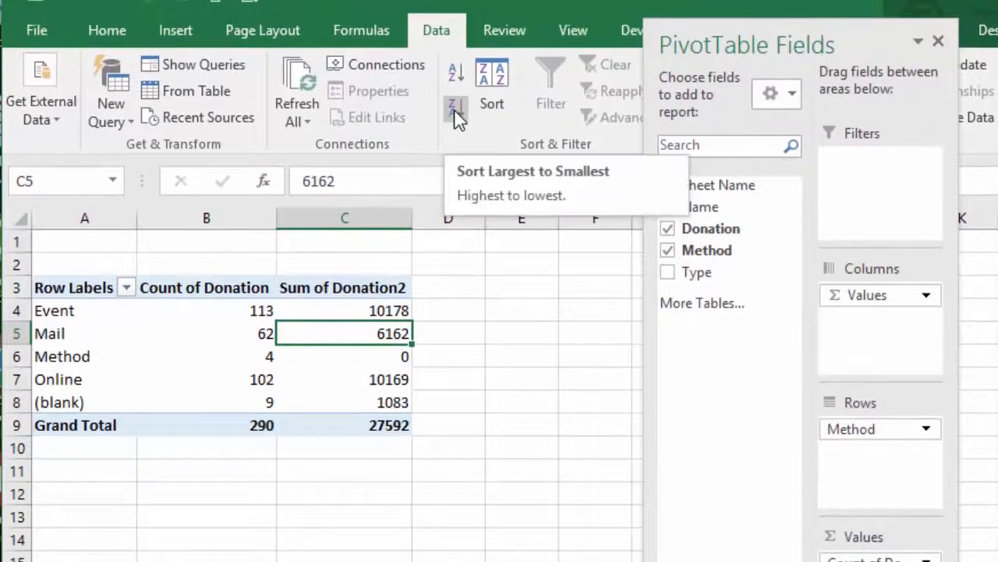
{"action": "left_click", "coordinate": [454, 109]}
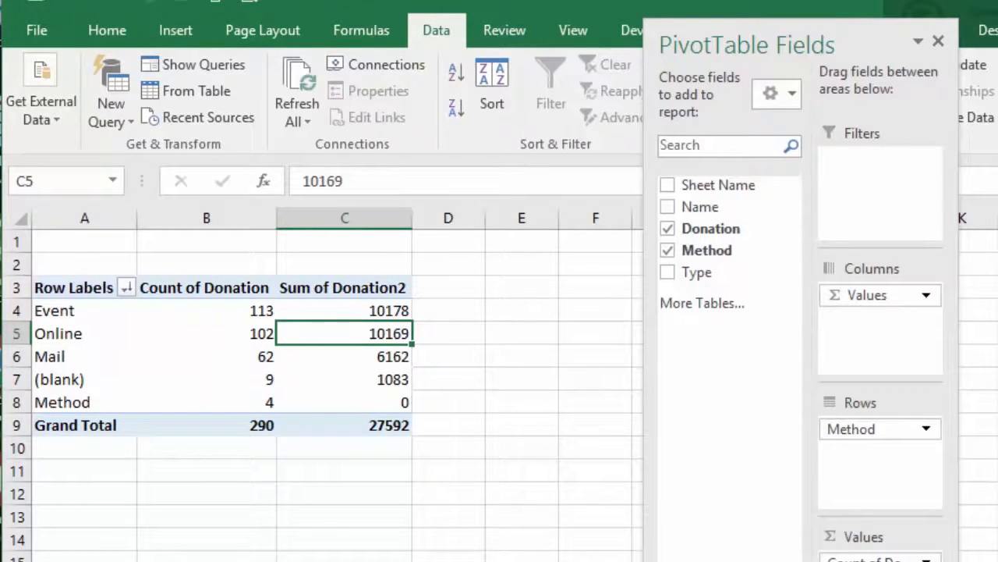
{"action": "left_click", "coordinate": [180, 403]}
{"action": "left_click", "coordinate": [84, 403]}
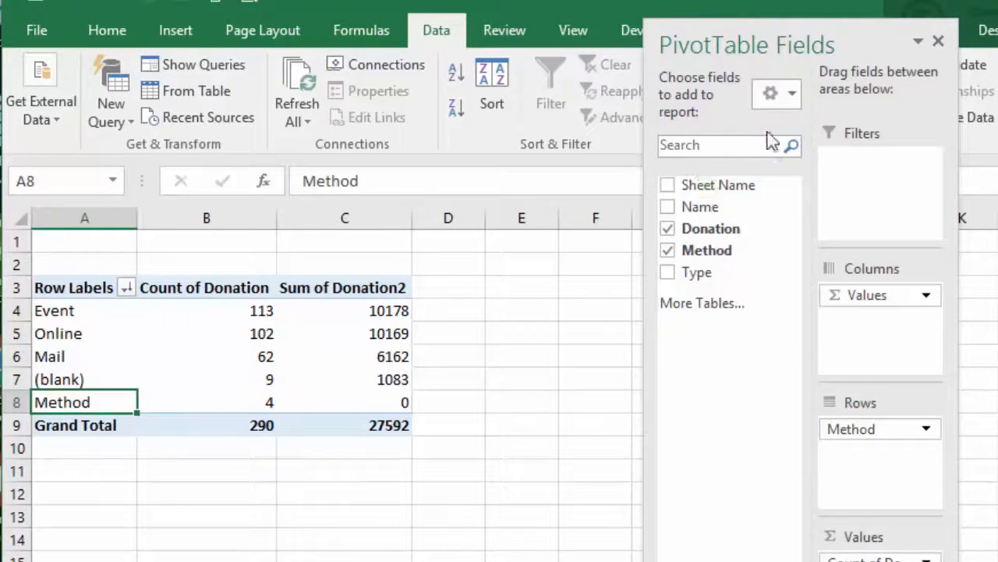
Step: Show the workbook queries and open the DonationsLists xlsx query for editing
{"action": "left_click", "coordinate": [351, 561]}
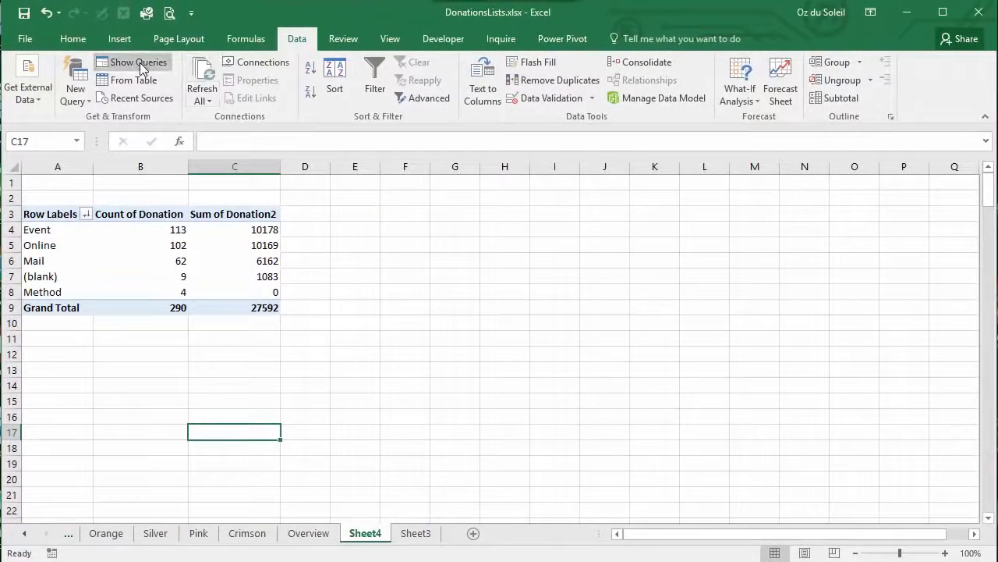
{"action": "left_click", "coordinate": [140, 64]}
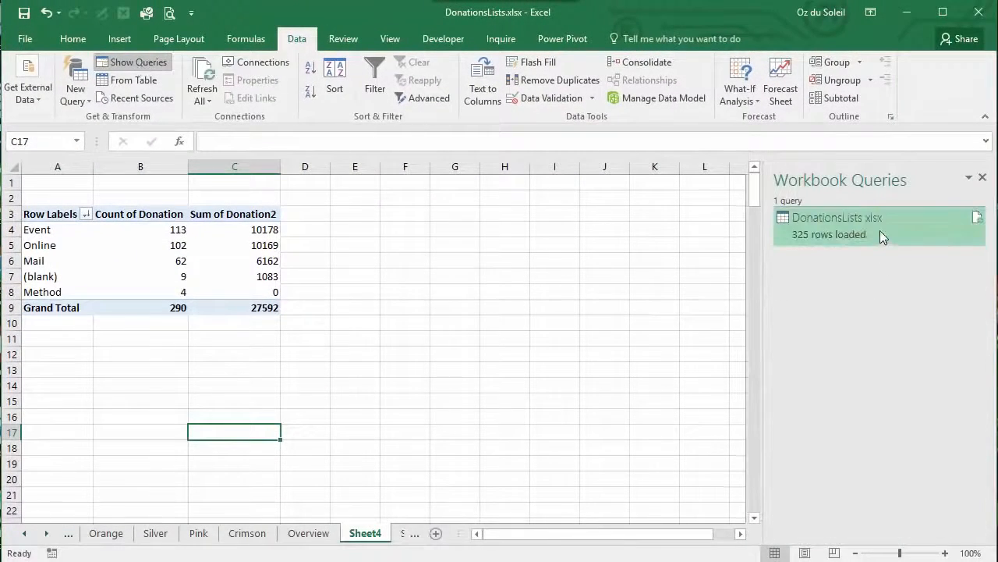
{"action": "mouse_move", "coordinate": [878, 224]}
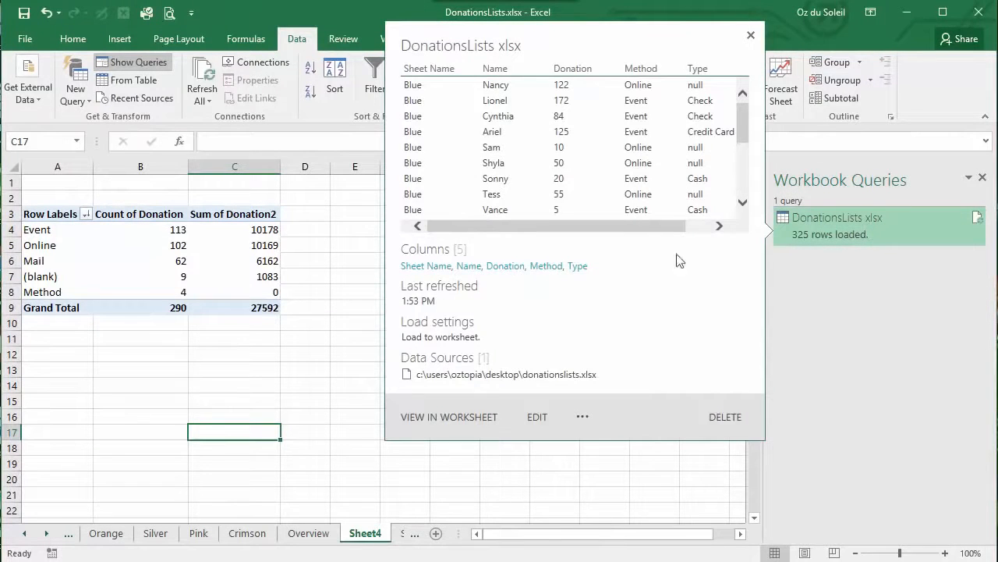
{"action": "left_click", "coordinate": [534, 418]}
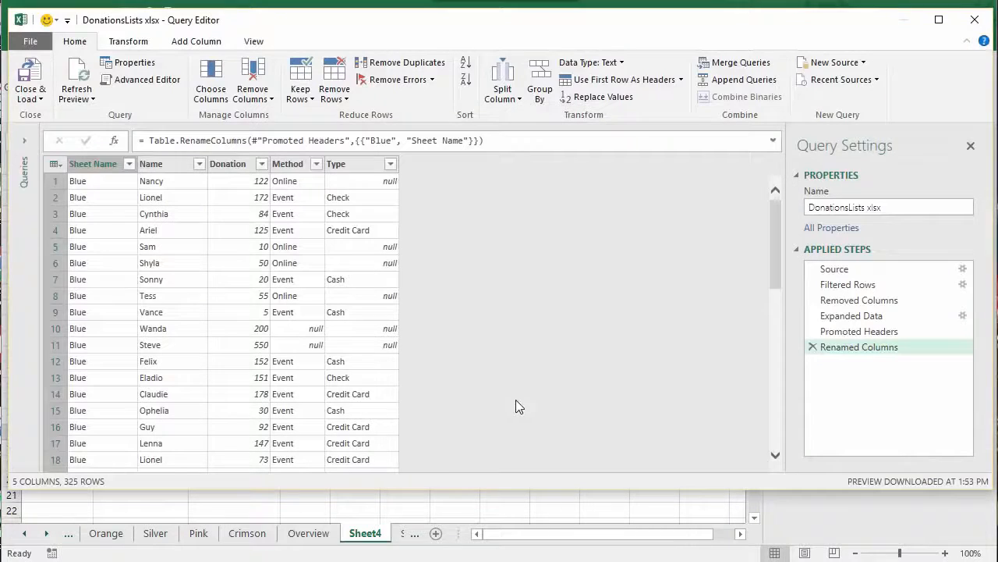
Step: Filter the repeated header rows containing "Name" out of the Name column, and load the query back to the workbook
{"action": "left_click", "coordinate": [199, 164]}
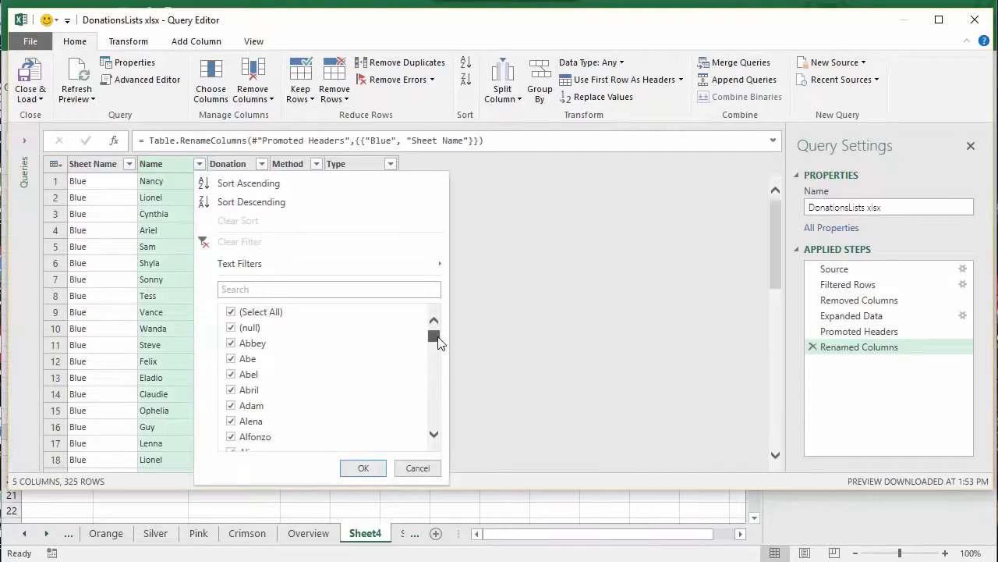
{"action": "left_click_drag", "start_coordinate": [438, 342], "coordinate": [435, 394]}
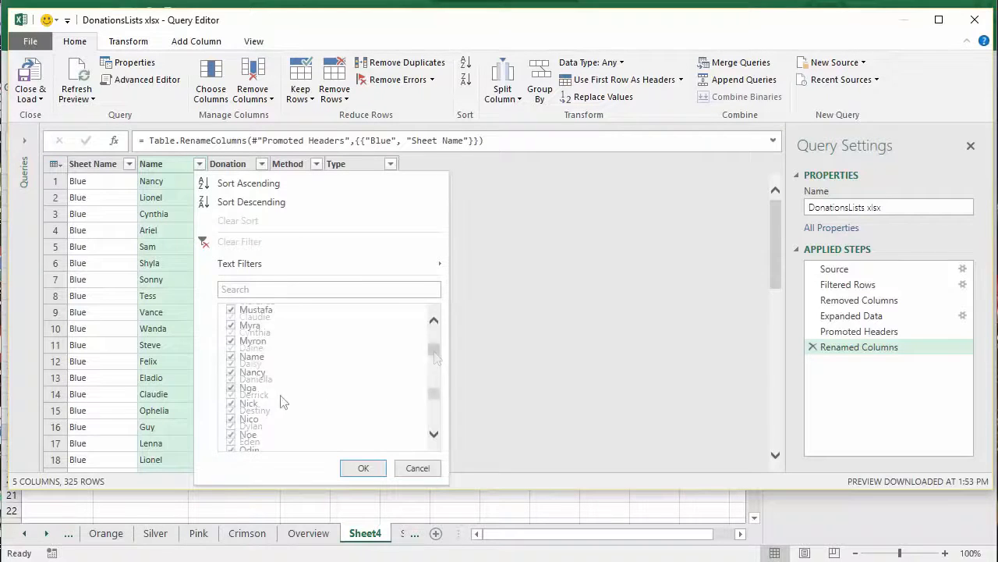
{"action": "left_click", "coordinate": [231, 357]}
{"action": "left_click", "coordinate": [363, 468]}
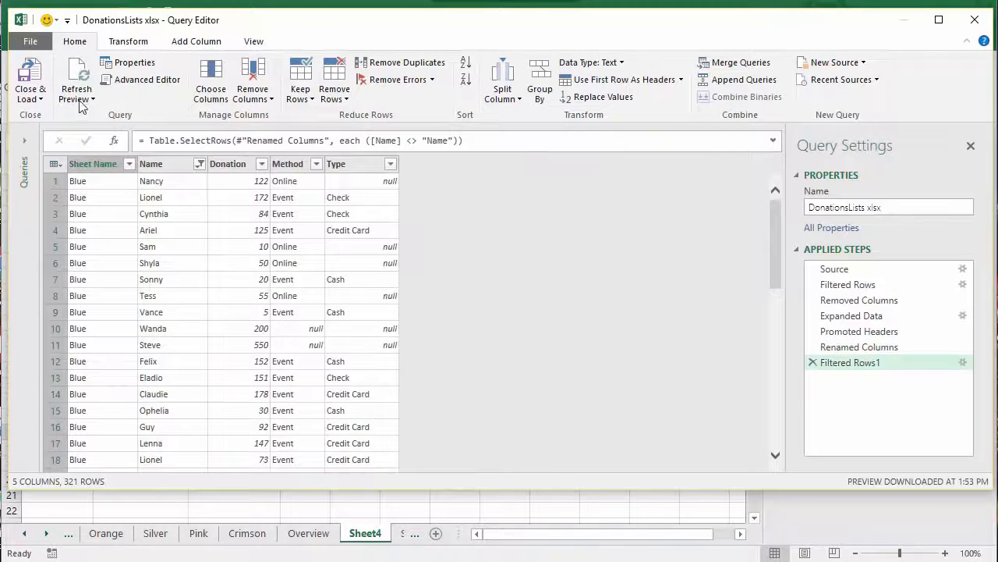
{"action": "left_click", "coordinate": [35, 74]}
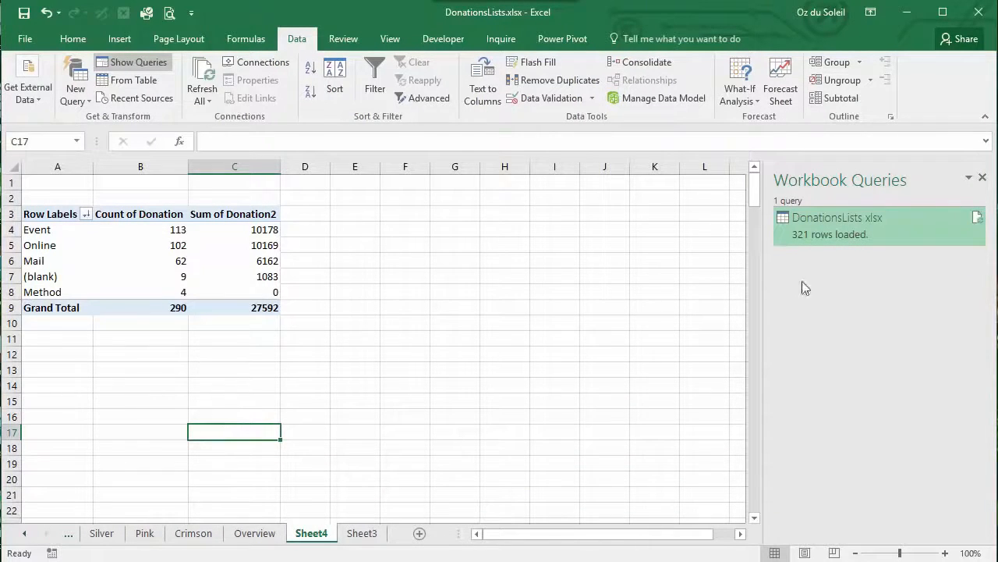
Step: Check the reloaded query table on Sheet3, and refresh the PivotTable on Sheet4
{"action": "left_click", "coordinate": [978, 218]}
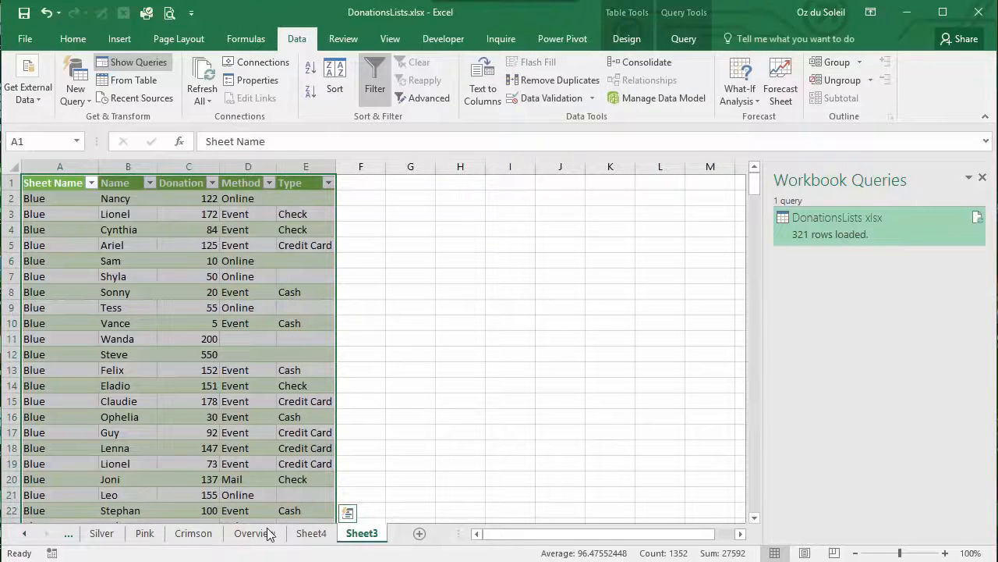
{"action": "left_click", "coordinate": [305, 535]}
{"action": "left_click", "coordinate": [149, 248]}
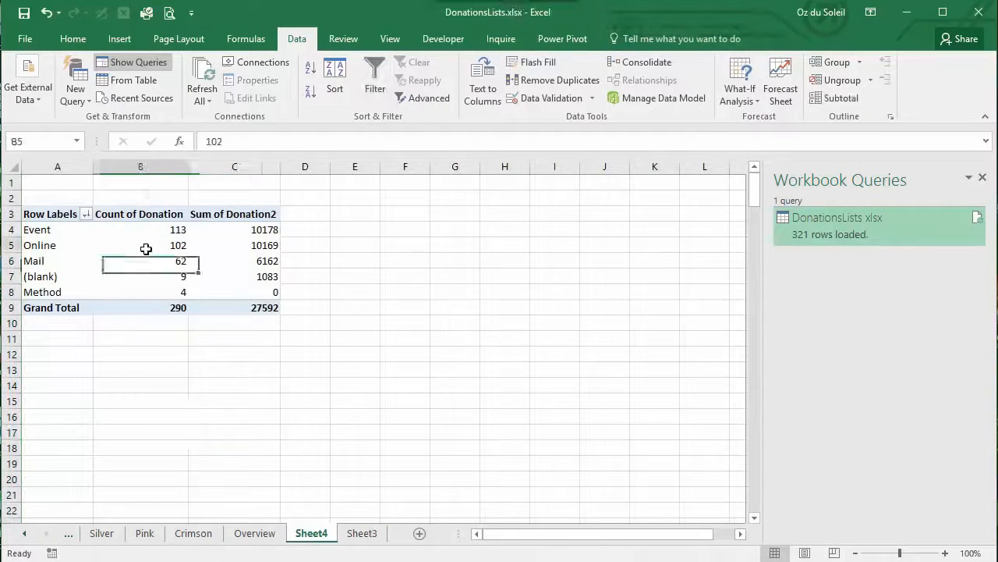
{"action": "right_click", "coordinate": [147, 248]}
{"action": "key", "text": "Escape"}
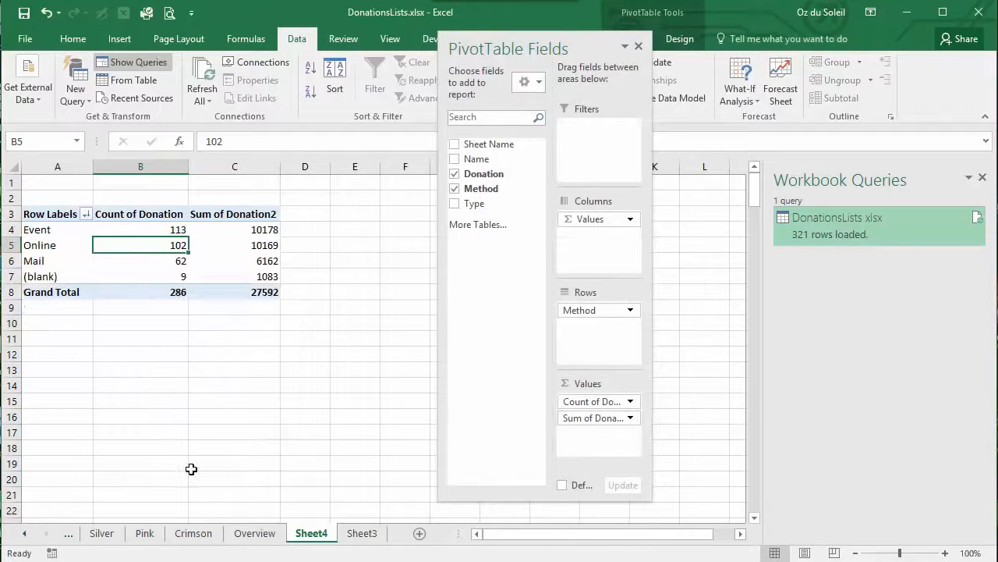